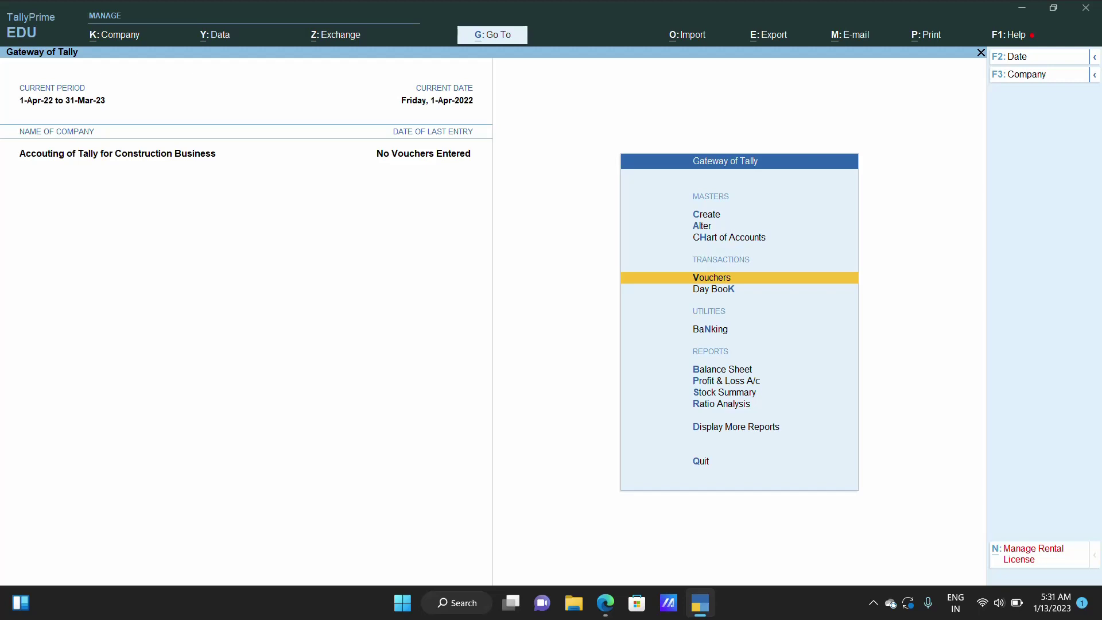
Step: Review the company's existing ledgers and cost centres in the master alteration lists
{"action": "key", "text": "Up"}
{"action": "key", "text": "Up"}
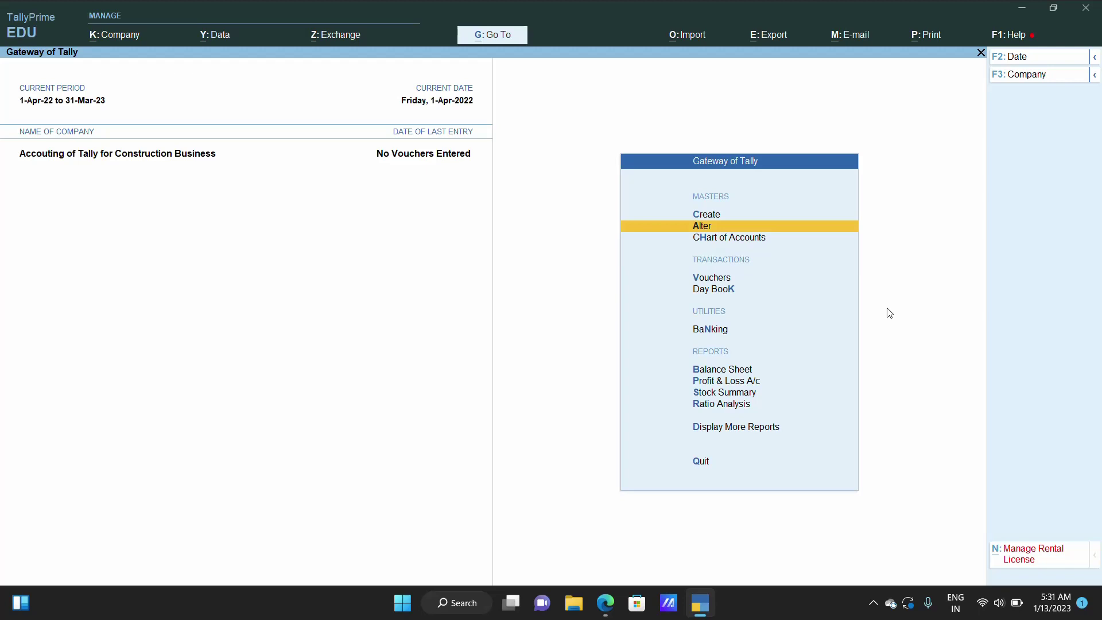
{"action": "key", "text": "Return"}
{"action": "key", "text": "Down"}
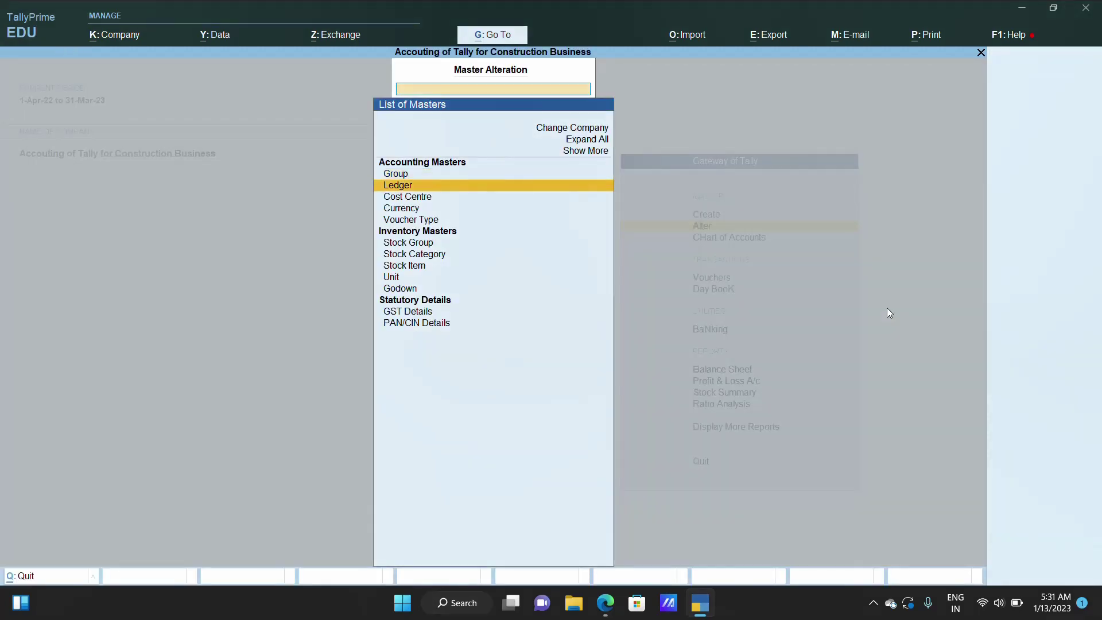
{"action": "key", "text": "Return"}
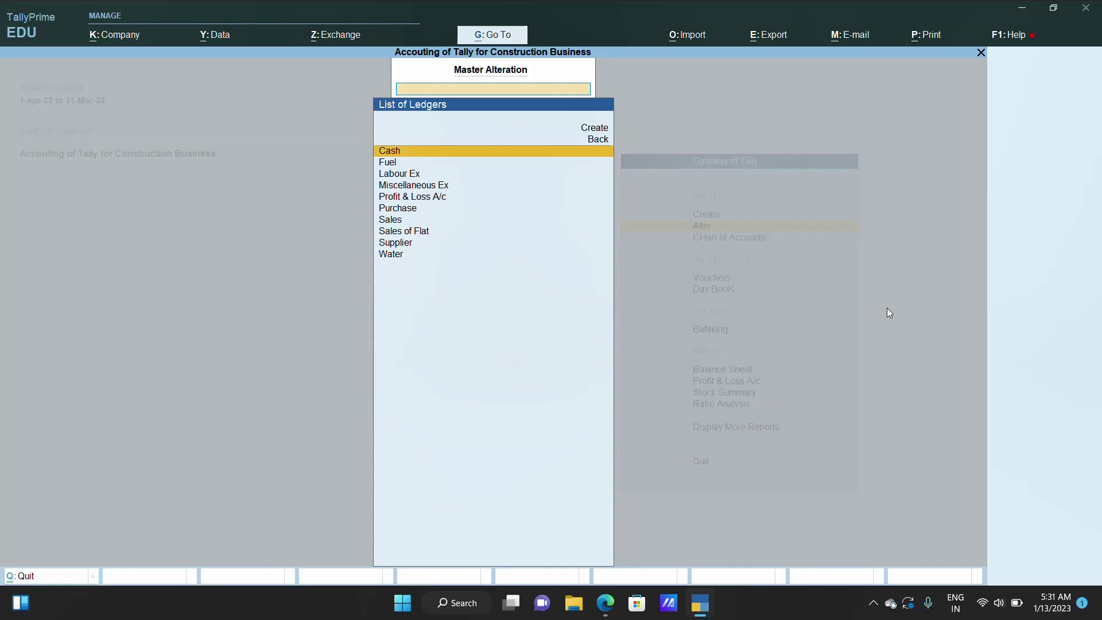
{"action": "key", "text": "Escape"}
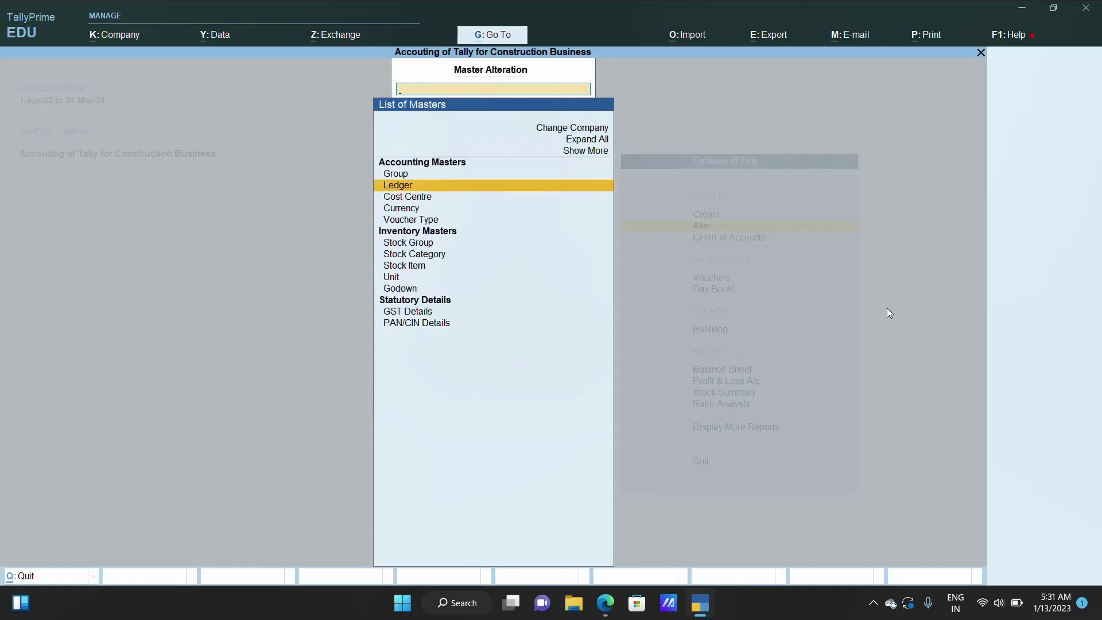
{"action": "key", "text": "Down"}
{"action": "key", "text": "Return"}
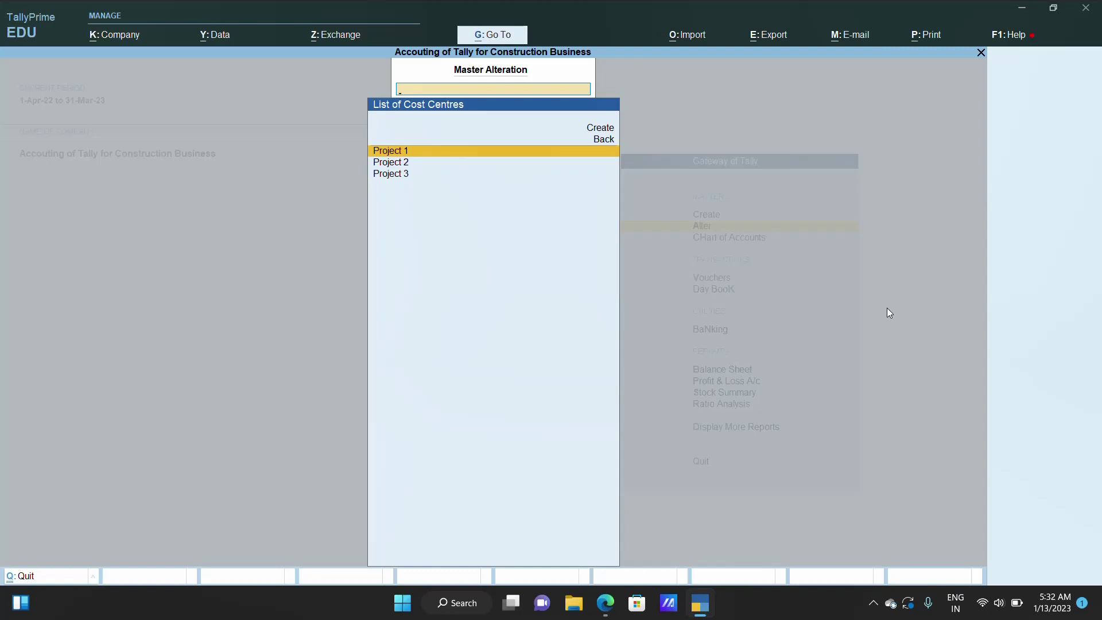
Step: Review the list of godowns among the inventory masters, then return to the Gateway of Tally
{"action": "key", "text": "BackSpace"}
{"action": "key", "text": "Down"}
{"action": "key", "text": "Down"}
{"action": "key", "text": "Down"}
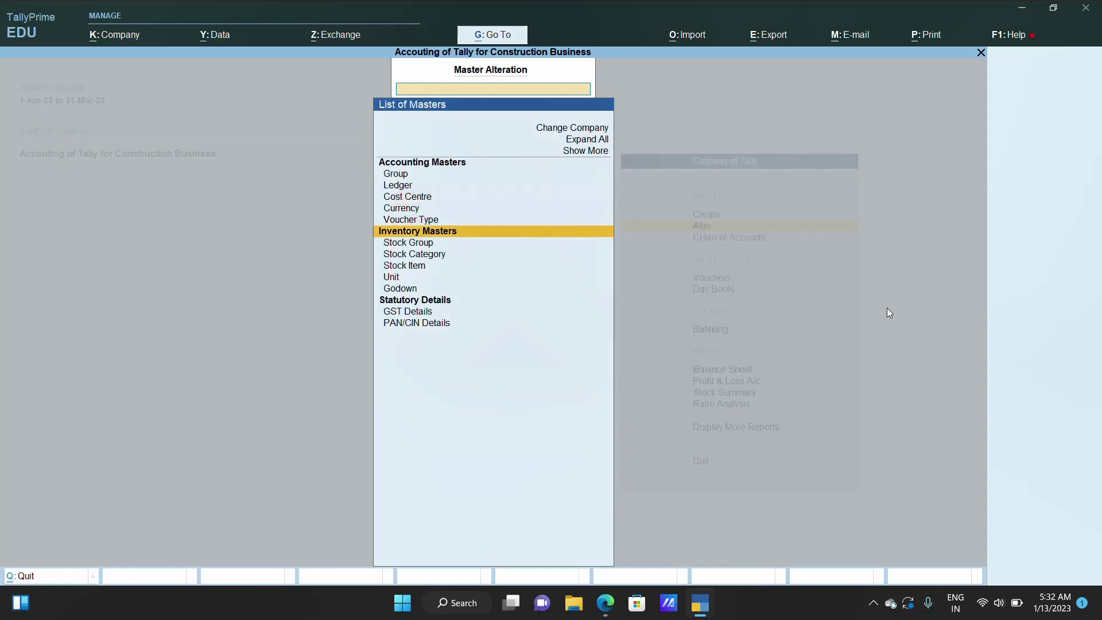
{"action": "key", "text": "Down"}
{"action": "key", "text": "Down"}
{"action": "key", "text": "Down"}
{"action": "key", "text": "Down"}
{"action": "key", "text": "Down"}
{"action": "key", "text": "Return"}
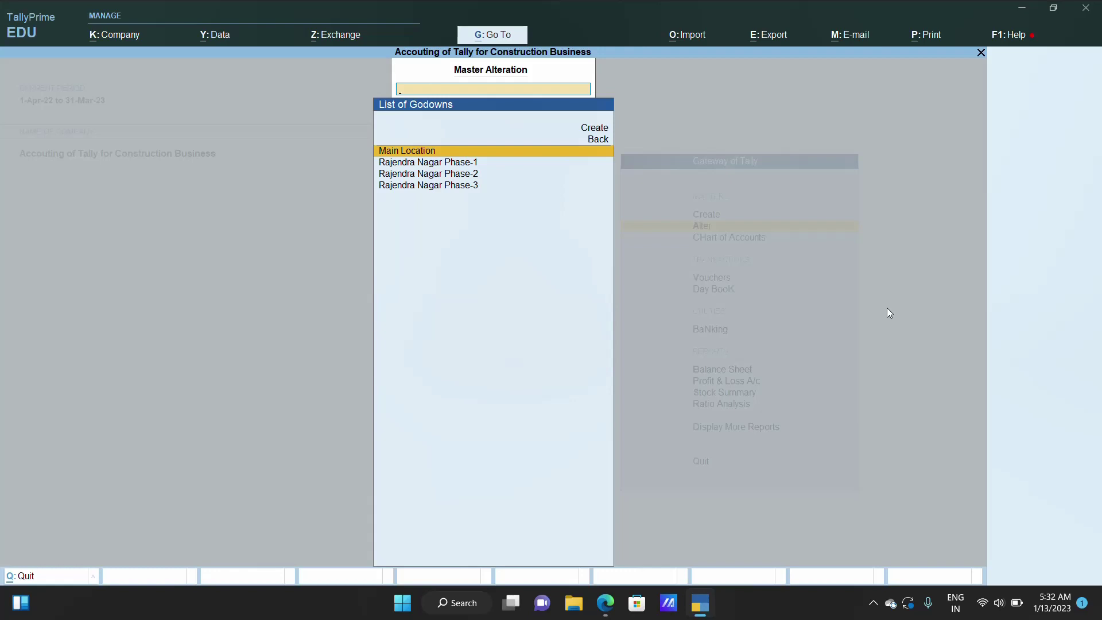
{"action": "key", "text": "Escape"}
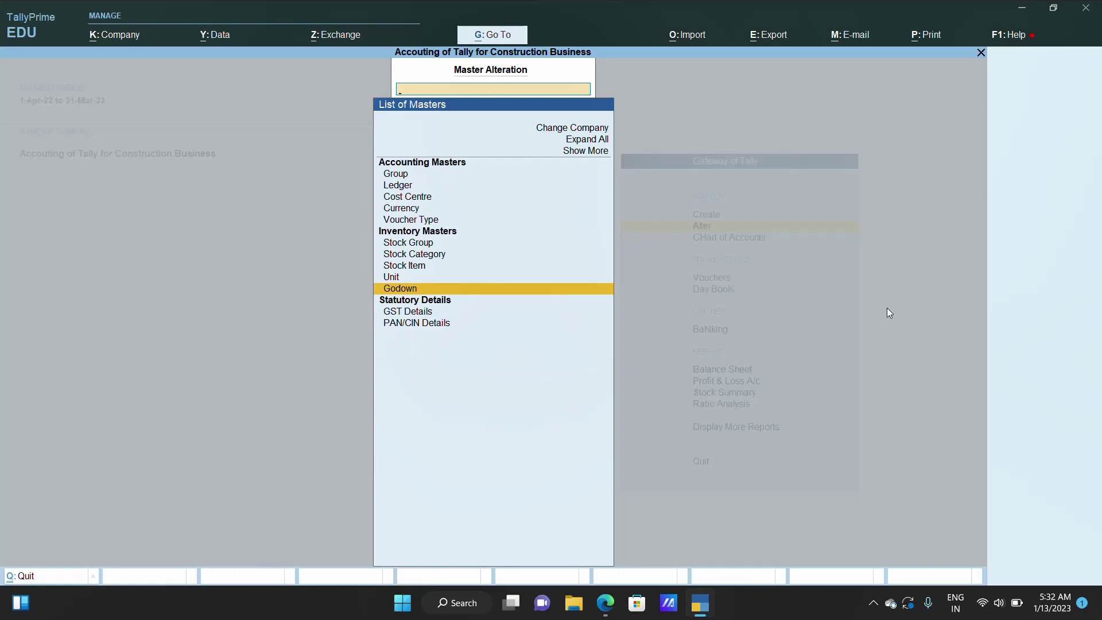
{"action": "key", "text": "Escape"}
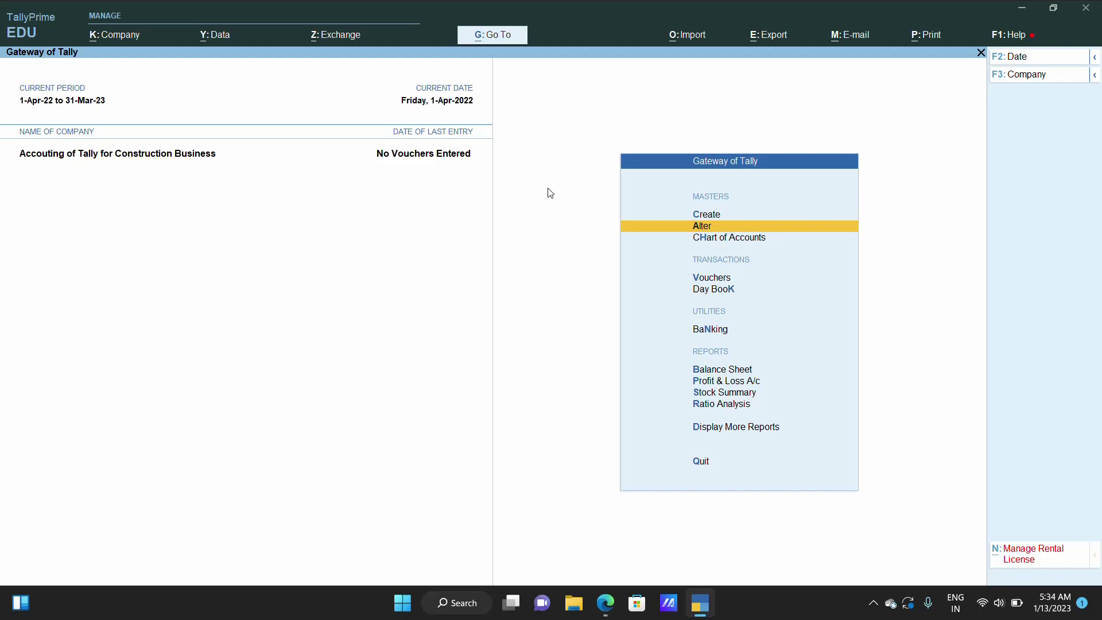
Step: Start a purchase voucher with supplier invoice number 001, dated 1-Apr-22, and Supplier as the party account
{"action": "key", "text": "Down"}
{"action": "key", "text": "Down"}
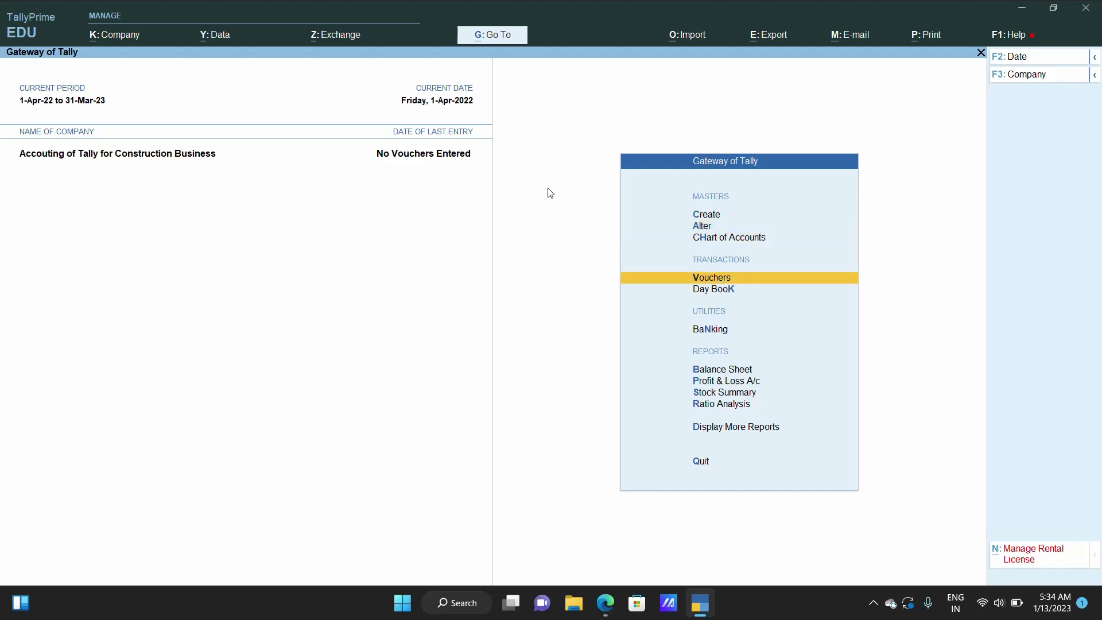
{"action": "key", "text": "Return"}
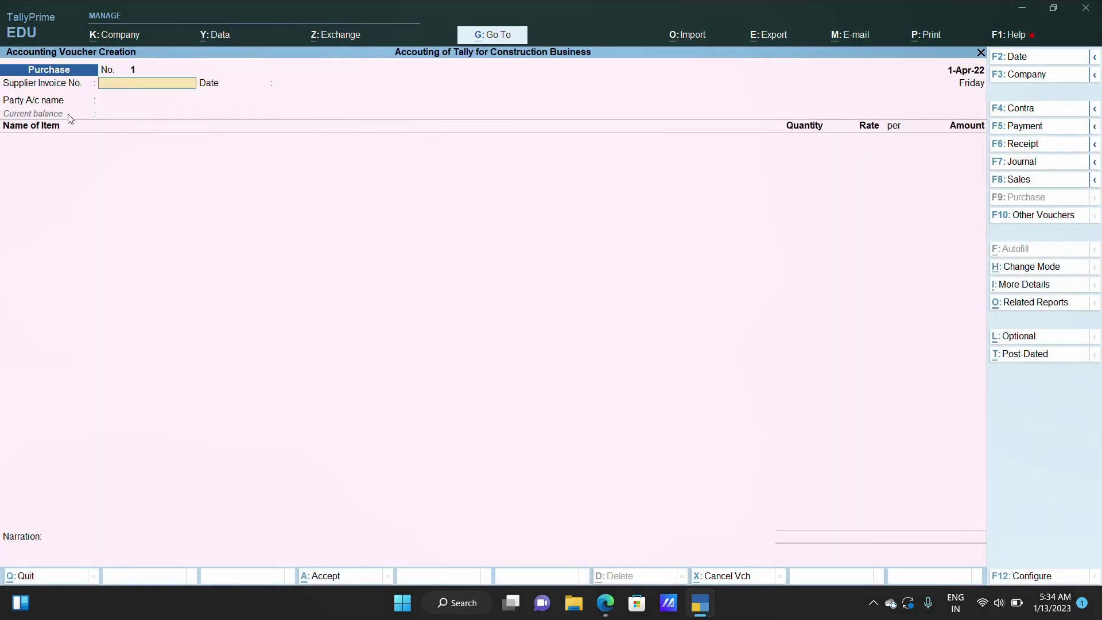
{"action": "type", "text": "001"}
{"action": "key", "text": "Return"}
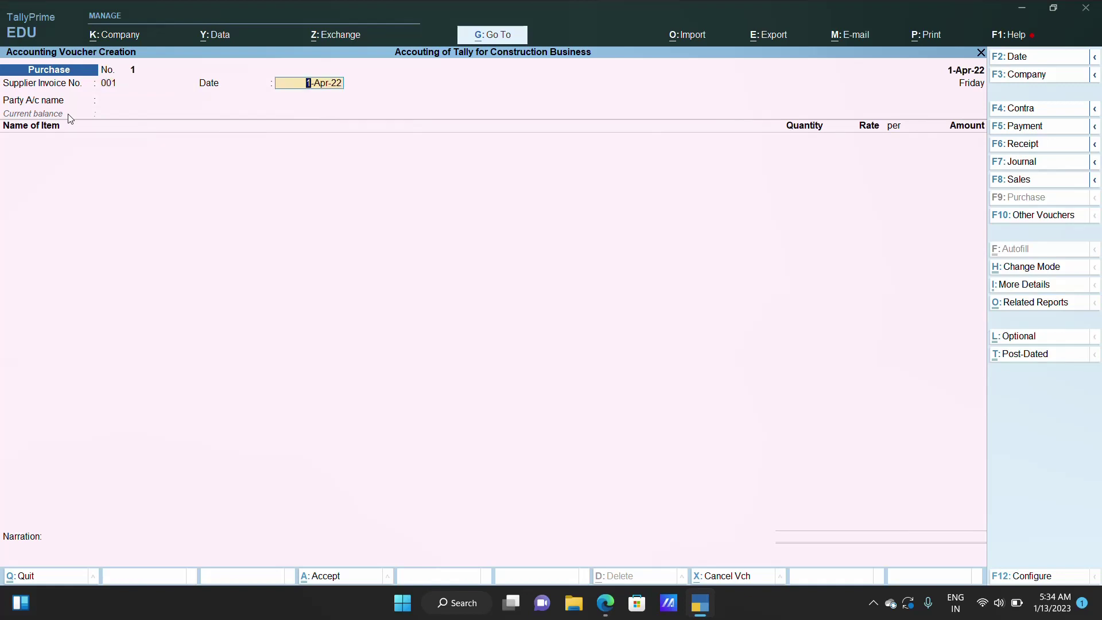
{"action": "key", "text": "Return"}
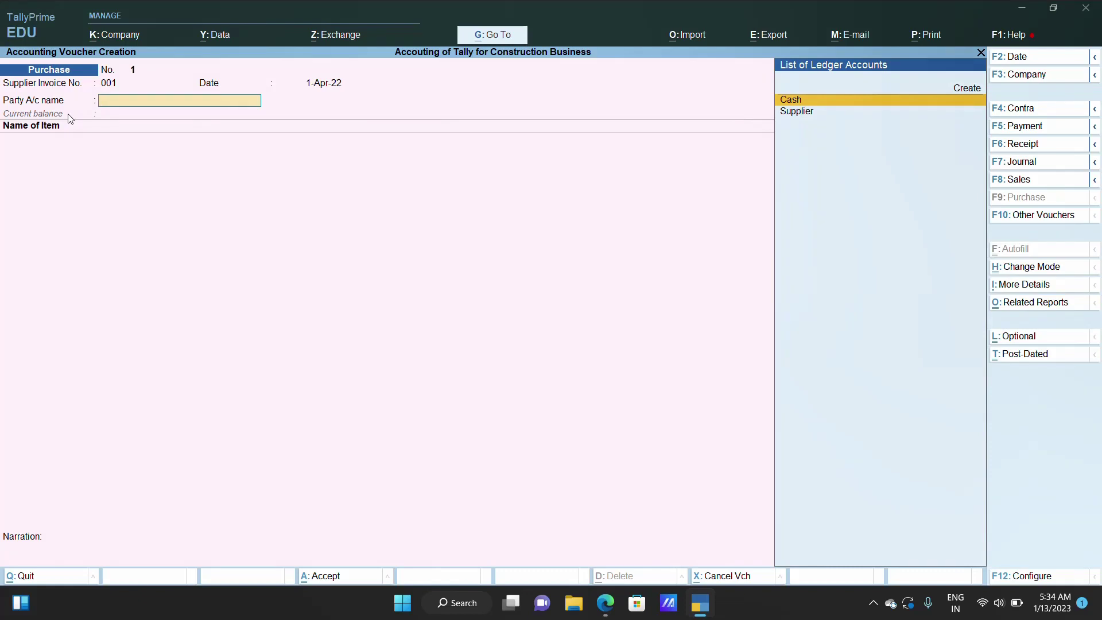
{"action": "key", "text": "Down"}
{"action": "key", "text": "Return"}
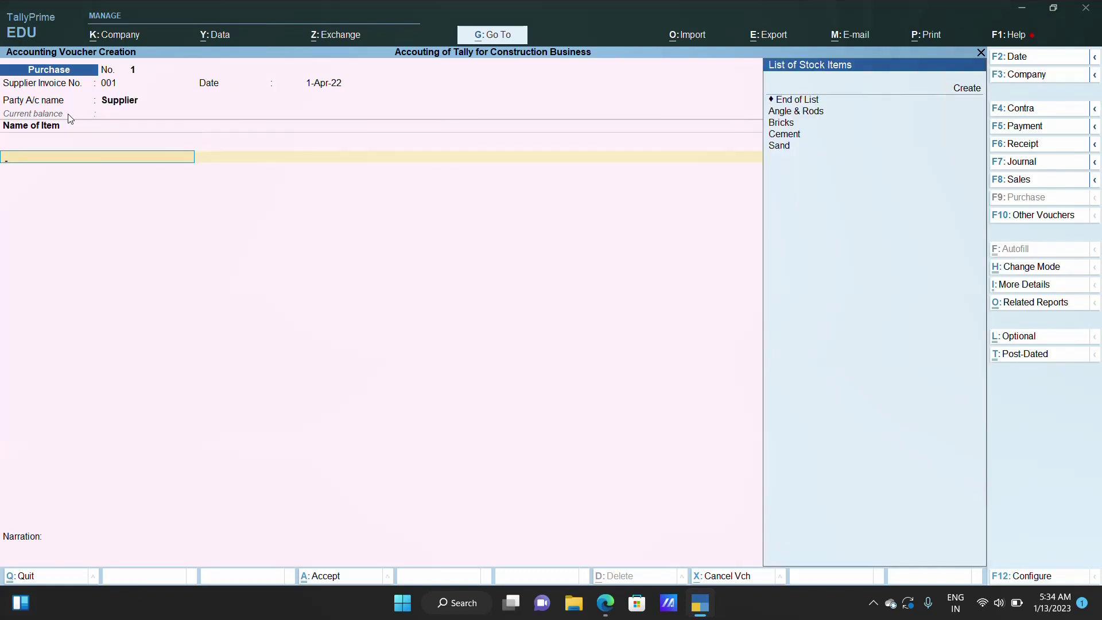
Step: Add the stock item Angle & Rods and allocate 10 tons to the godown Rajendra Nagar Phase-1
{"action": "key", "text": "Down"}
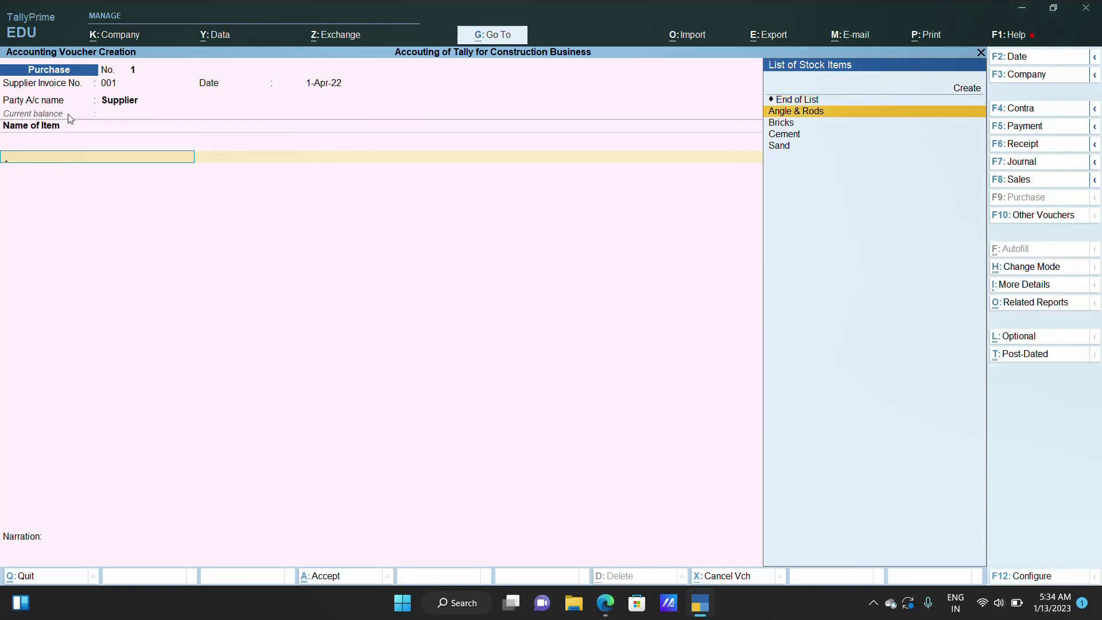
{"action": "key", "text": "Return"}
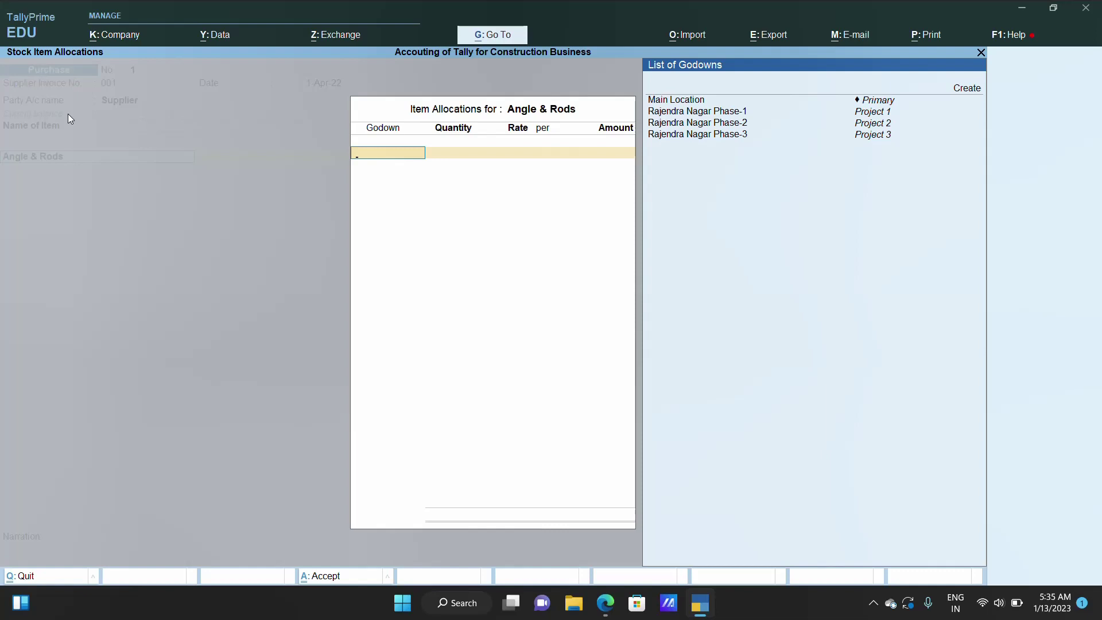
{"action": "key", "text": "Down"}
{"action": "key", "text": "Down"}
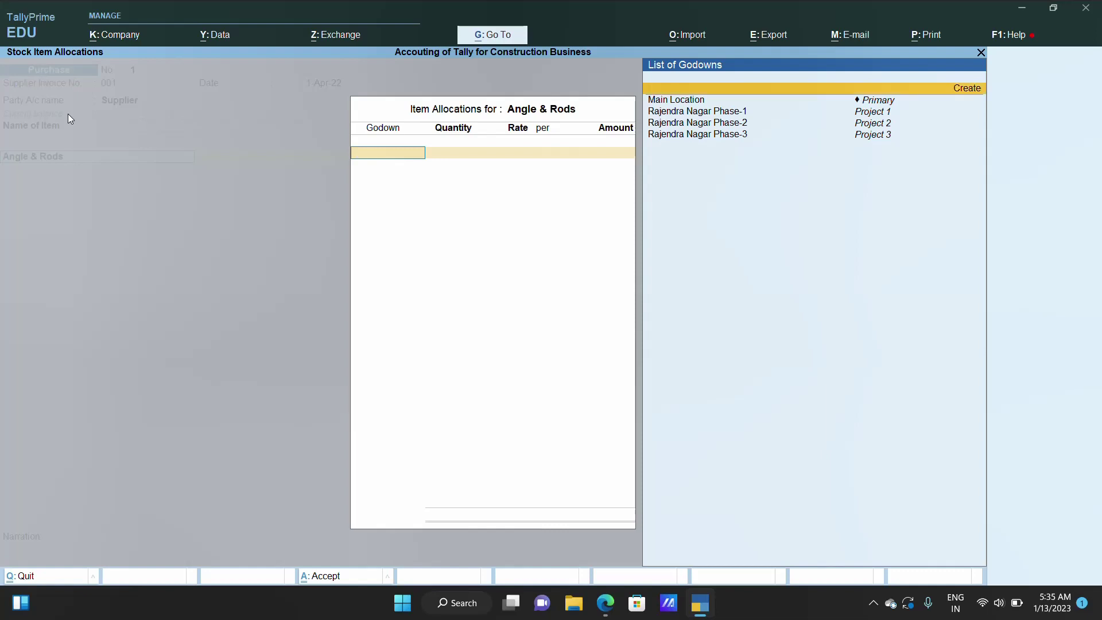
{"action": "key", "text": "Down"}
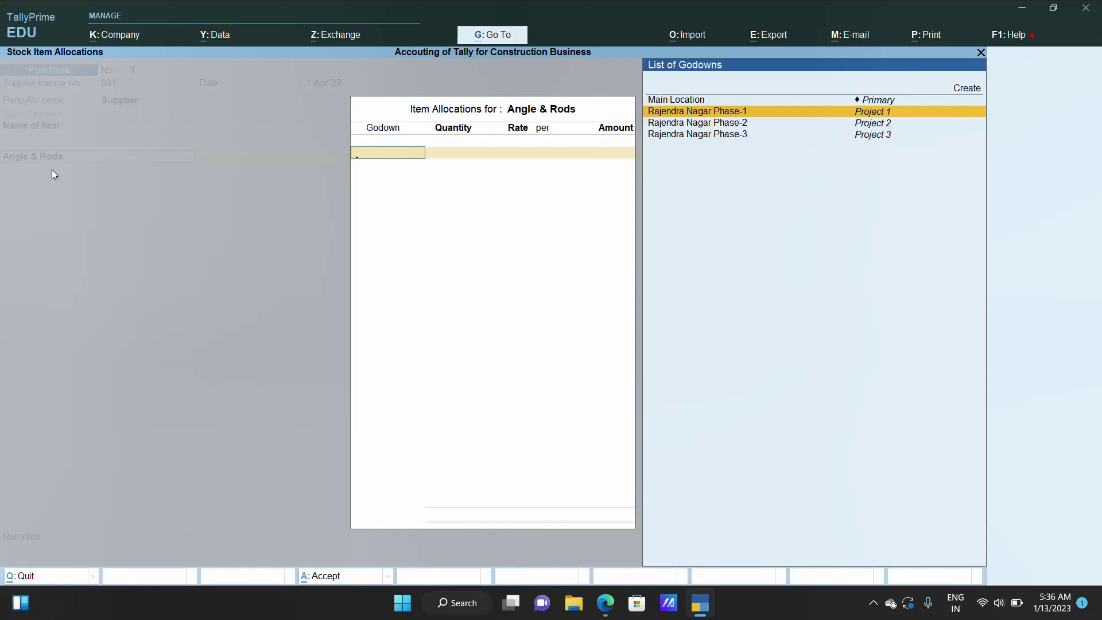
{"action": "key", "text": "Return"}
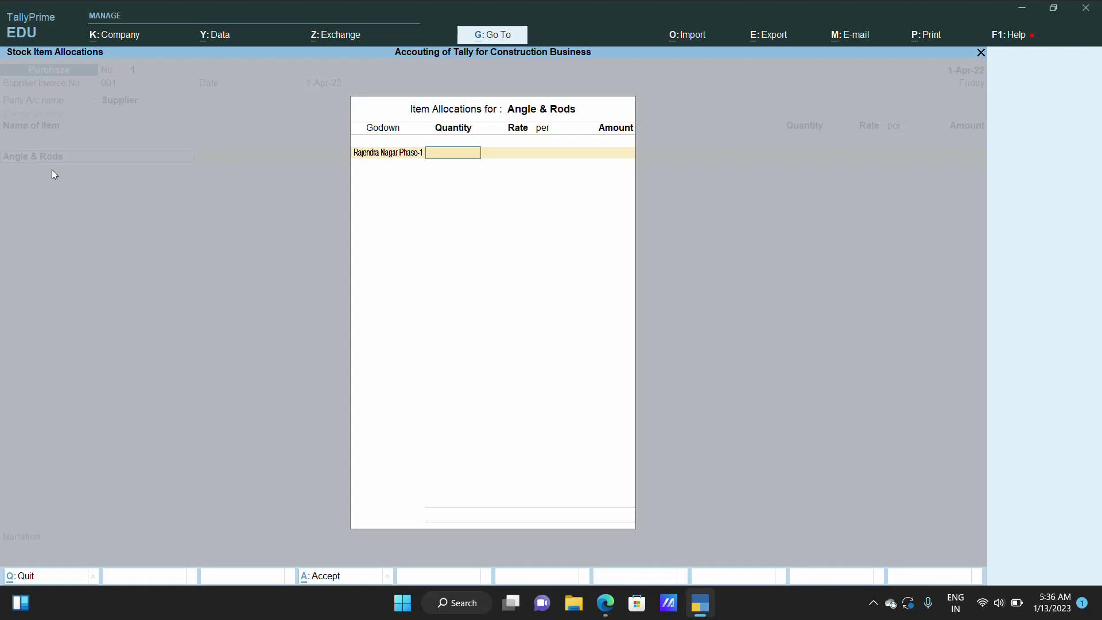
{"action": "type", "text": "10"}
{"action": "key", "text": "Return"}
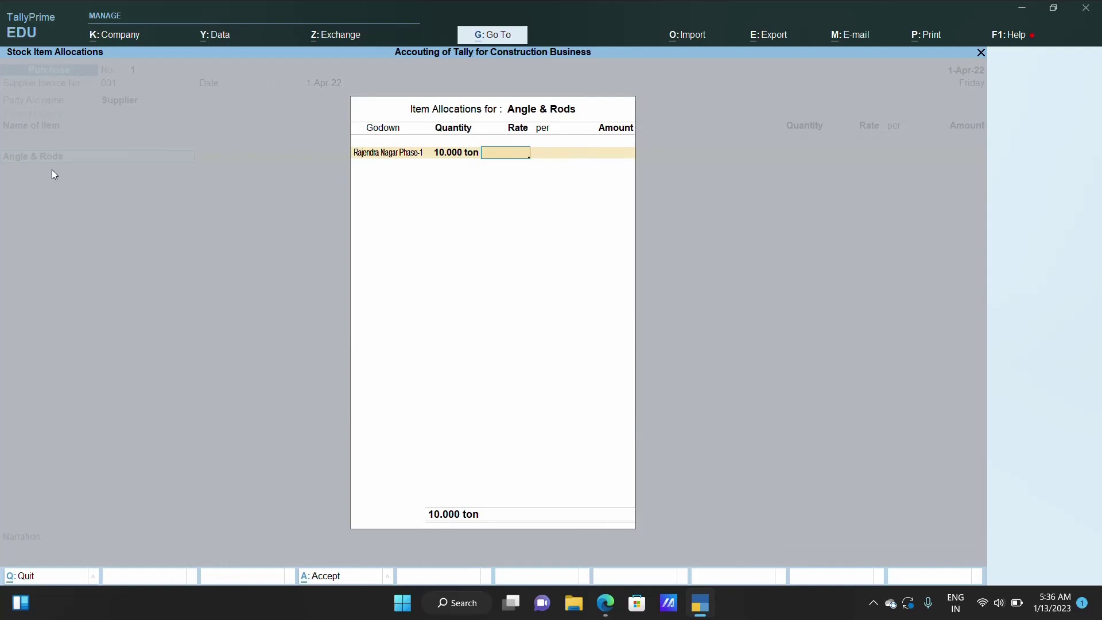
Step: Set the rate of the Phase-1 Angle & Rods allocation to 7,500 per ton and accept its amount
{"action": "type", "text": "50"}
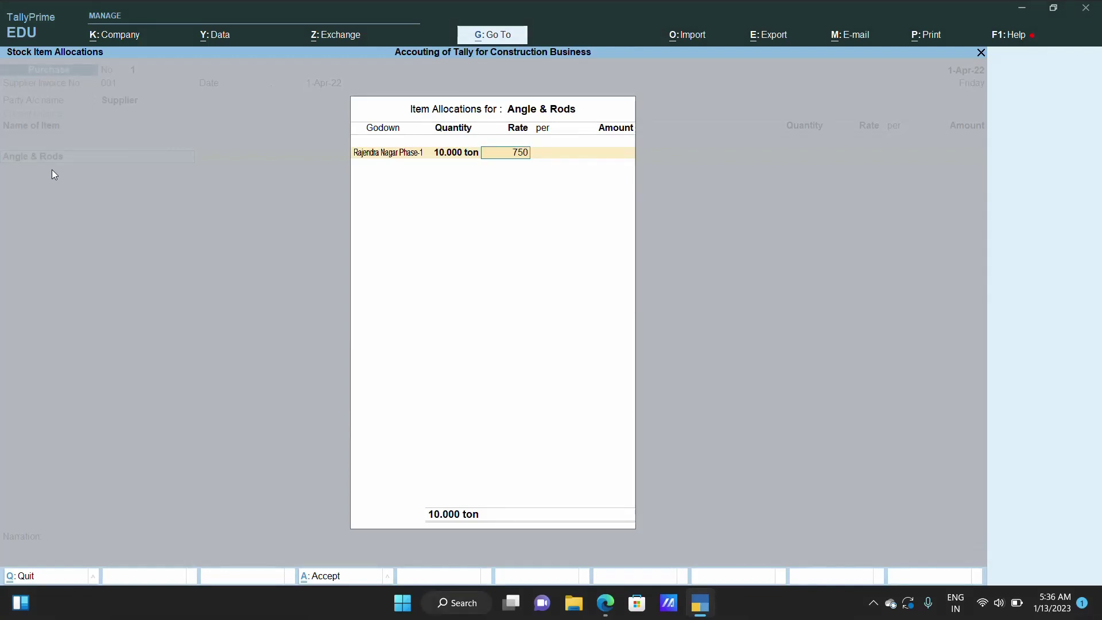
{"action": "key", "text": "Return"}
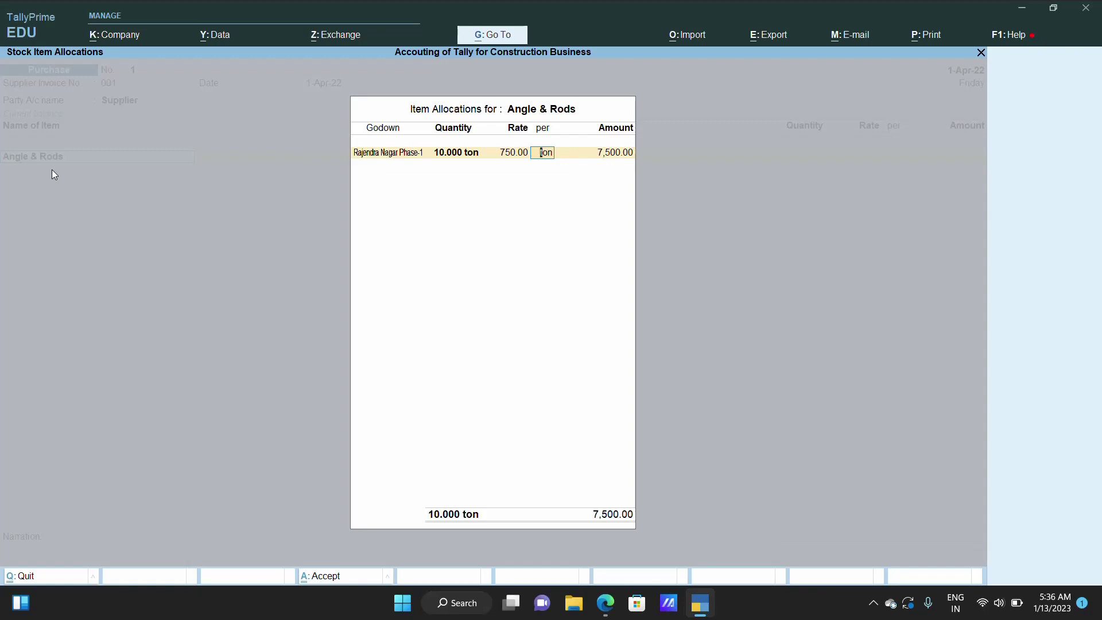
{"action": "key", "text": "BackSpace"}
{"action": "key", "text": "BackSpace"}
{"action": "type", "text": "7,500"}
{"action": "key", "text": "Return"}
{"action": "key", "text": "Return"}
{"action": "key", "text": "Return"}
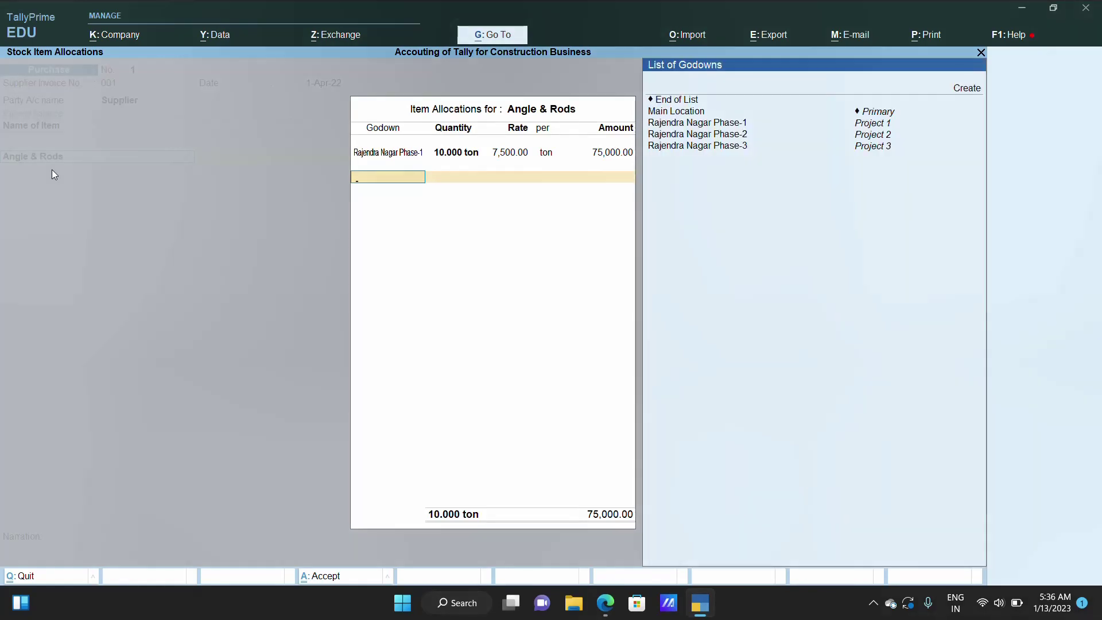
Step: Allocate 10 tons of Angle & Rods to the godown Rajendra Nagar Phase-2, accepting the rate of 7,500 per ton
{"action": "key", "text": "Down"}
{"action": "key", "text": "Down"}
{"action": "key", "text": "Down"}
{"action": "key", "text": "Return"}
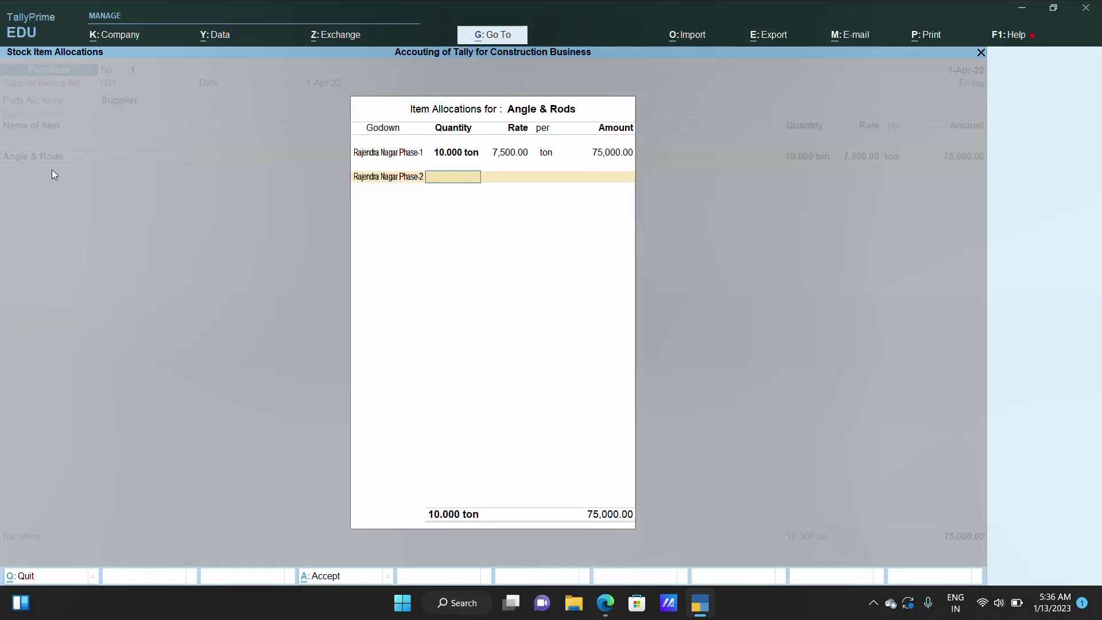
{"action": "type", "text": "1"}
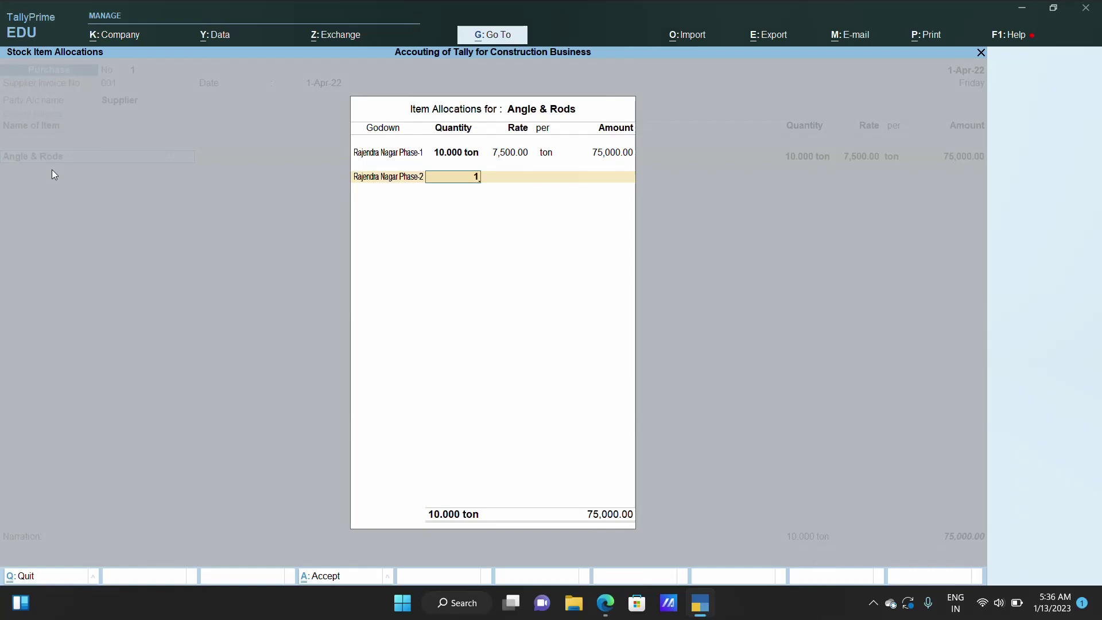
{"action": "type", "text": "0"}
{"action": "key", "text": "Return"}
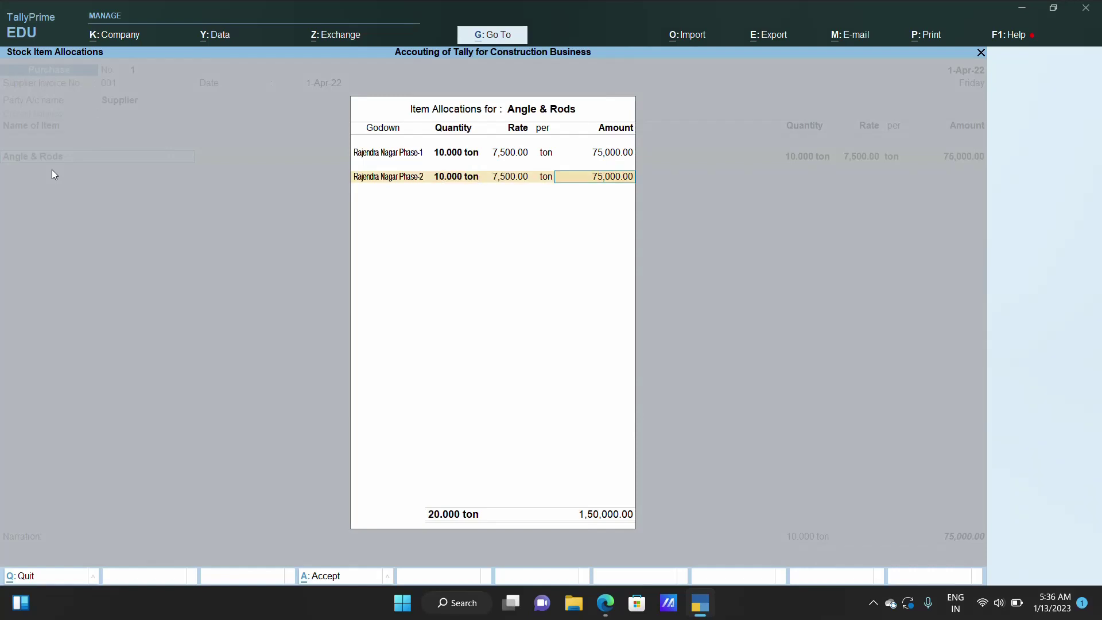
{"action": "key", "text": "Return"}
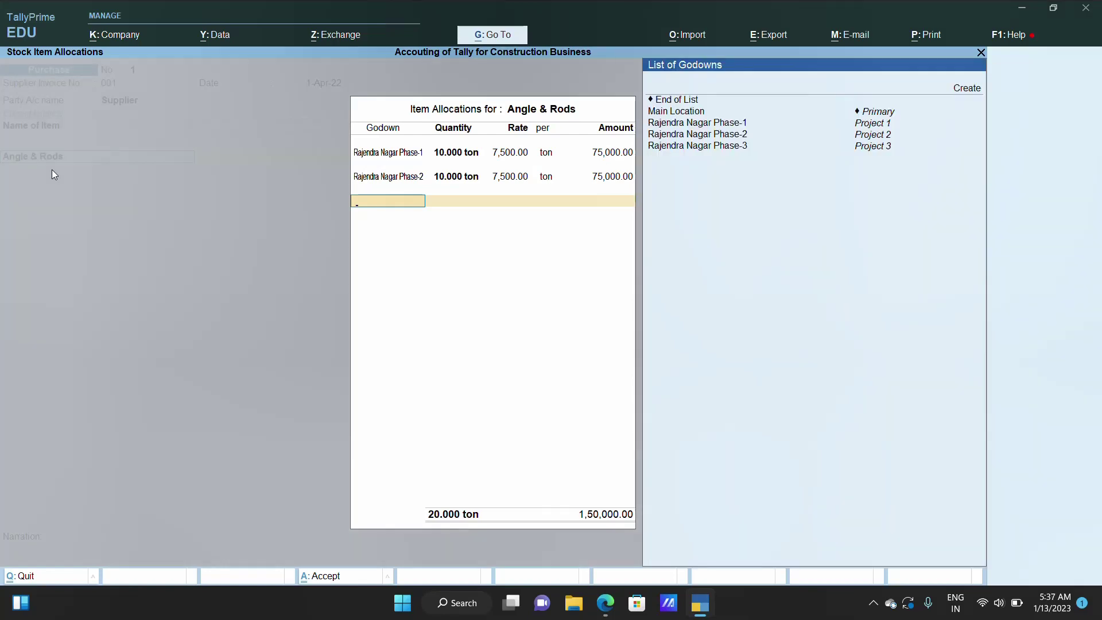
Step: Allocate 10 tons of Angle & Rods to the godown Rajendra Nagar Phase-3, accepting the rate of 7,500 per ton
{"action": "key", "text": "Down"}
{"action": "key", "text": "Down"}
{"action": "key", "text": "Down"}
{"action": "key", "text": "Down"}
{"action": "key", "text": "Down"}
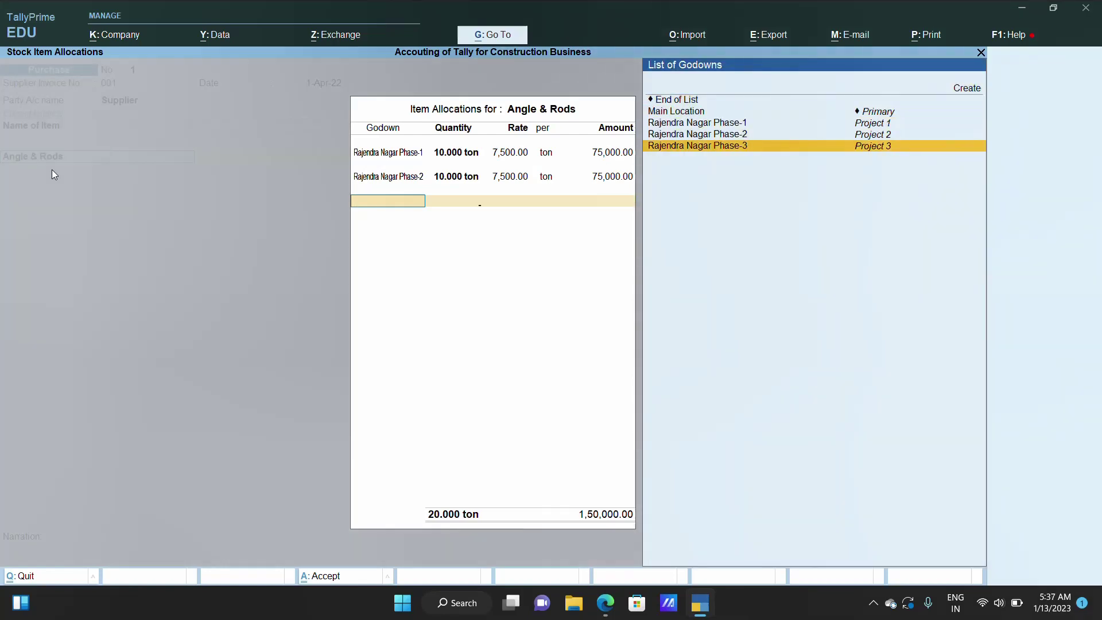
{"action": "key", "text": "Return"}
{"action": "type", "text": "10"}
{"action": "key", "text": "Return"}
{"action": "key", "text": "Return"}
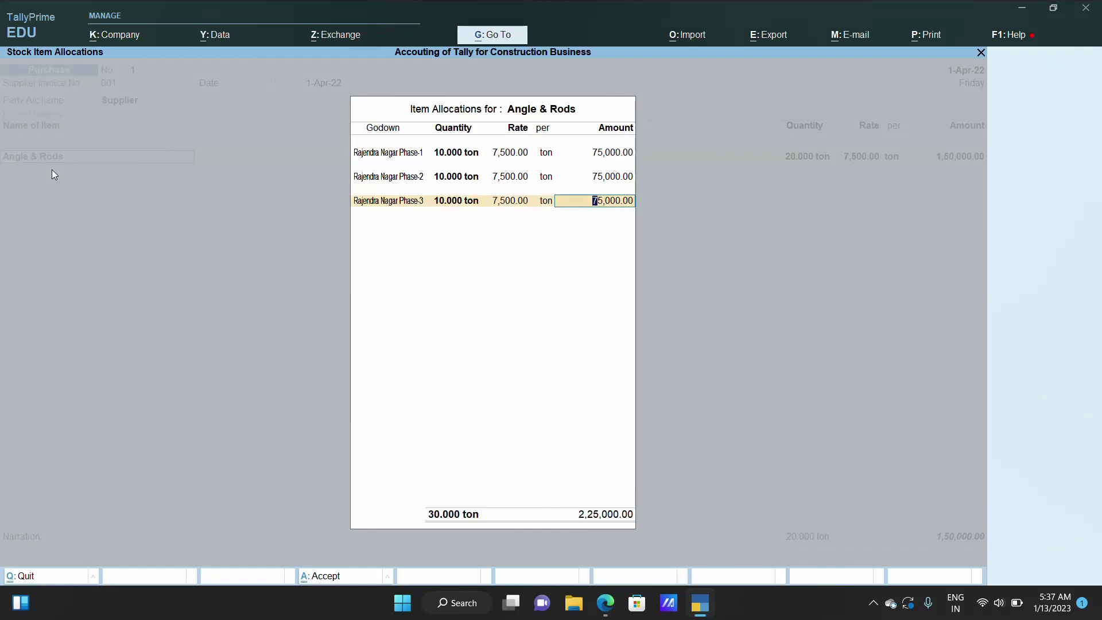
{"action": "key", "text": "Return"}
Step: Finish the Angle & Rods allocation and book it to the Purchase ledger with the Purchase Taxable classification
{"action": "key", "text": "Return"}
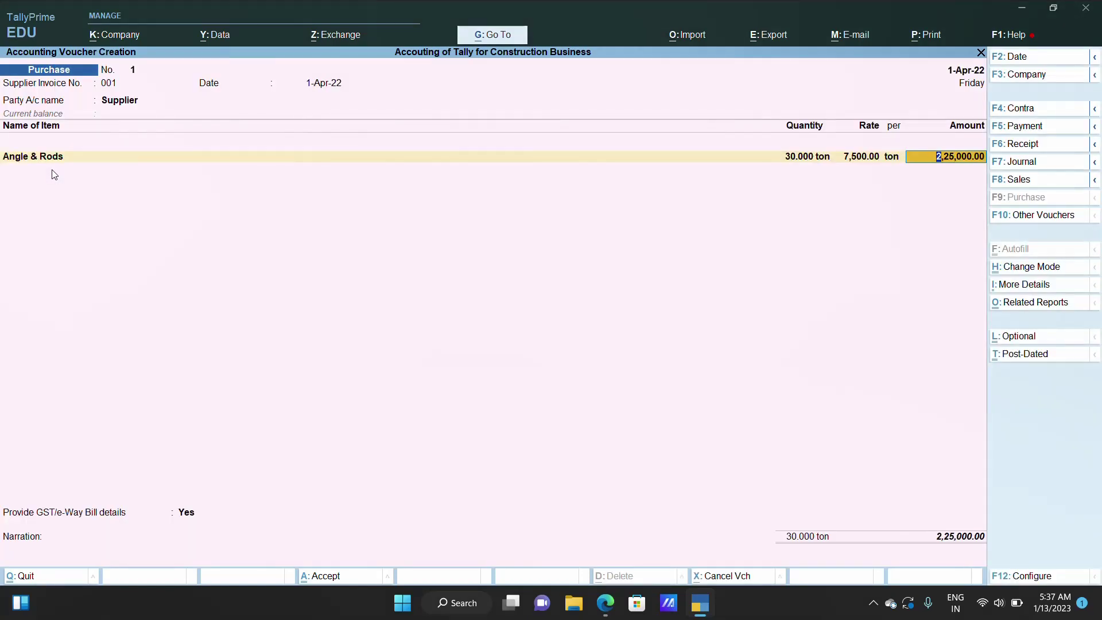
{"action": "key", "text": "Return"}
{"action": "key", "text": "Return"}
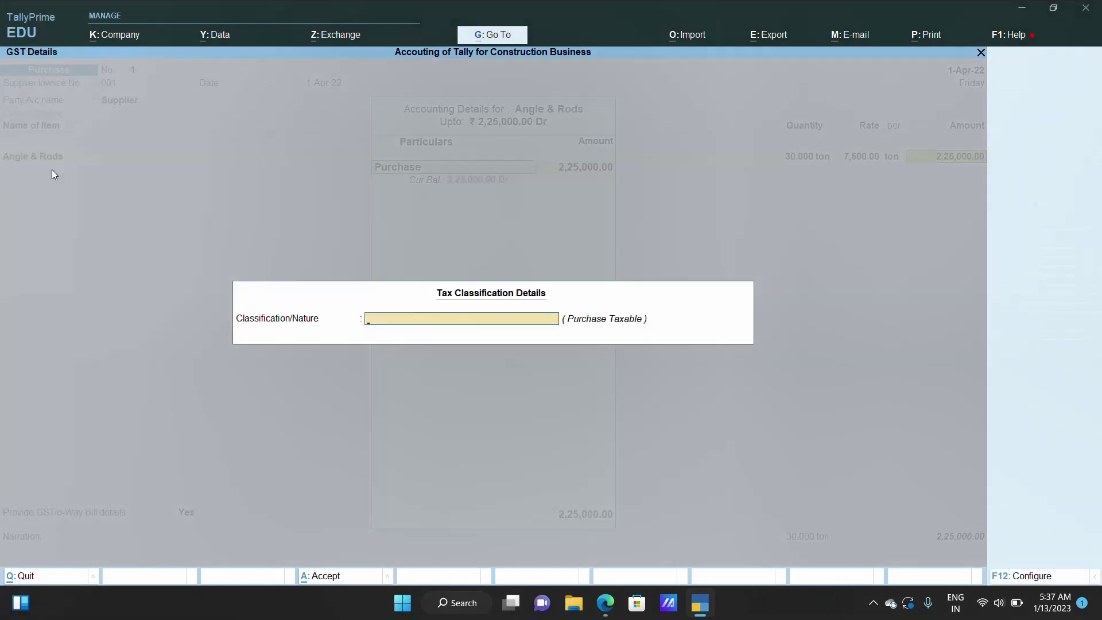
{"action": "key", "text": "Return"}
{"action": "key", "text": "Return"}
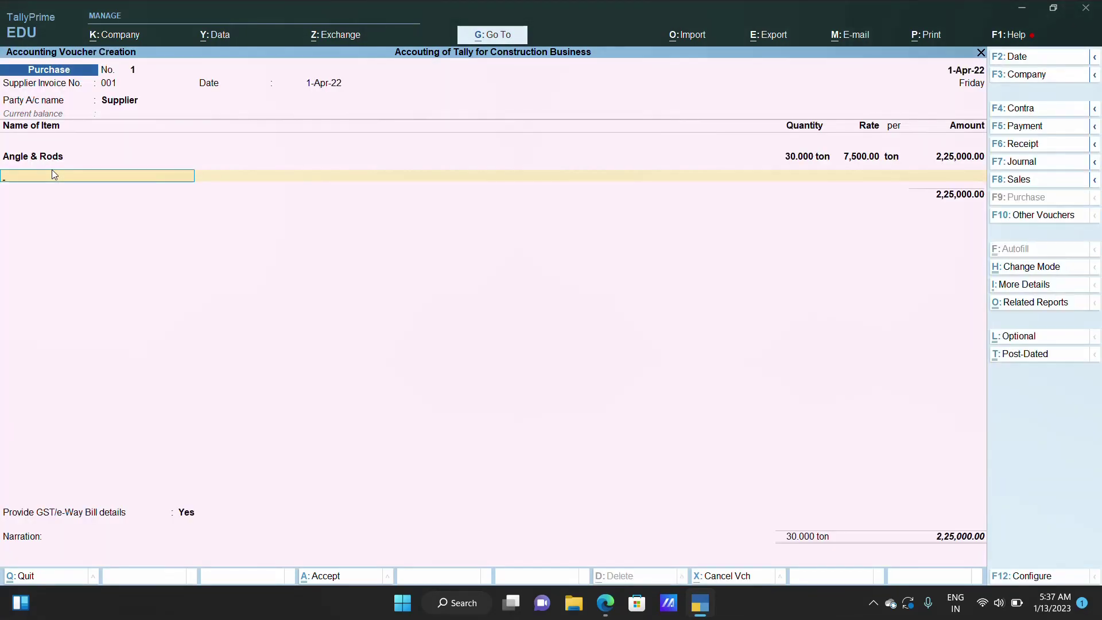
Step: Add Bricks to the purchase voucher and allocate 5,000 pcs at 4.50 per piece to the godown Rajendra Nagar Phase-1
{"action": "key", "text": "Down"}
{"action": "key", "text": "Down"}
{"action": "key", "text": "Return"}
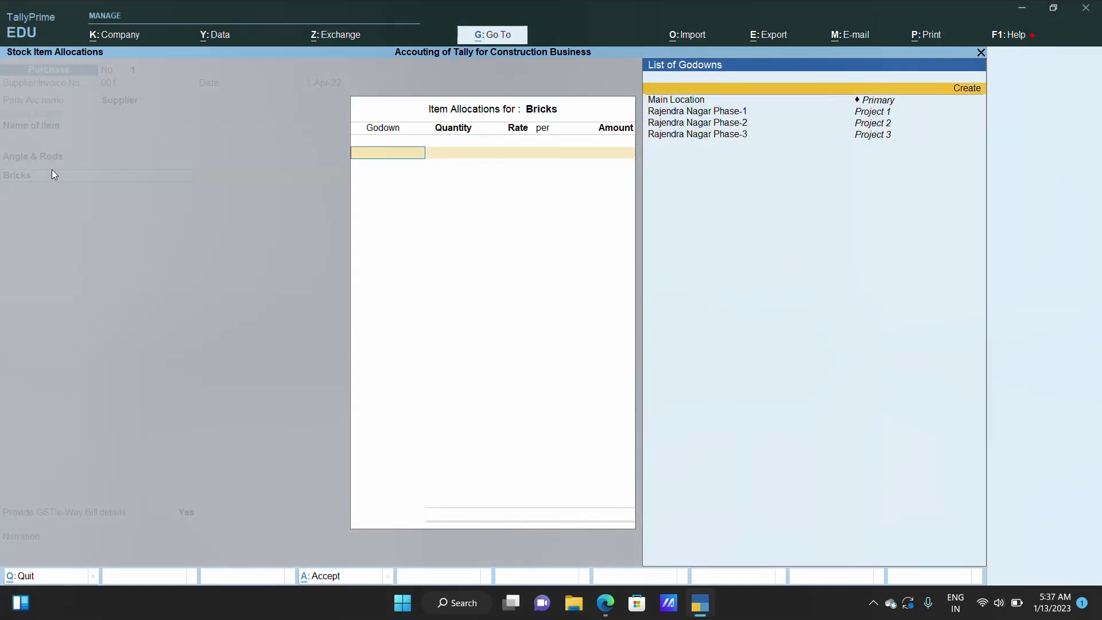
{"action": "key", "text": "Down"}
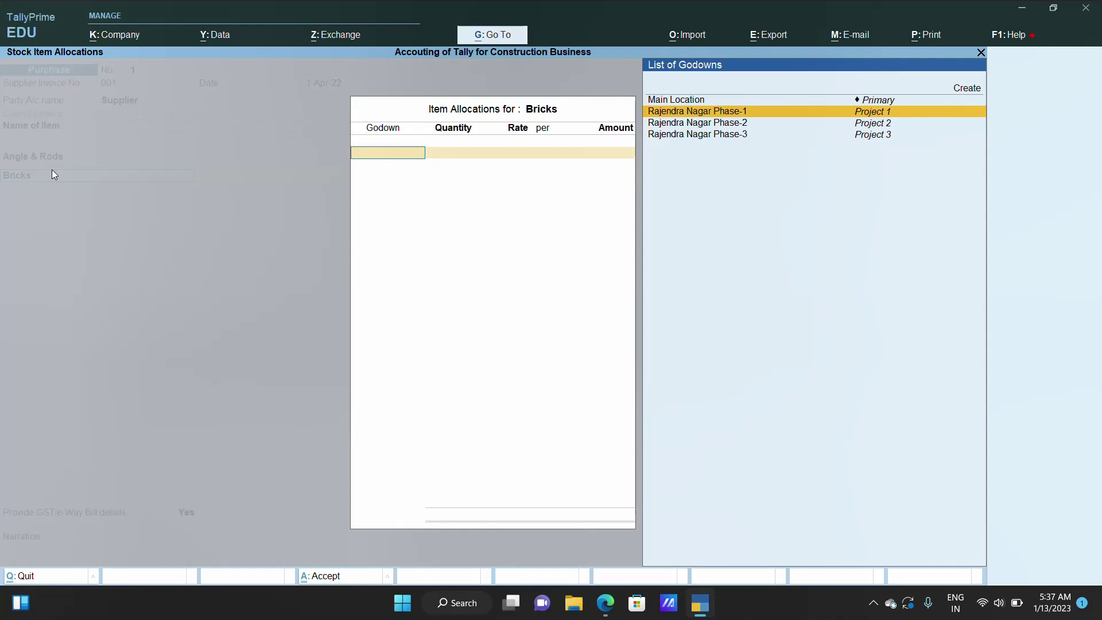
{"action": "key", "text": "Return"}
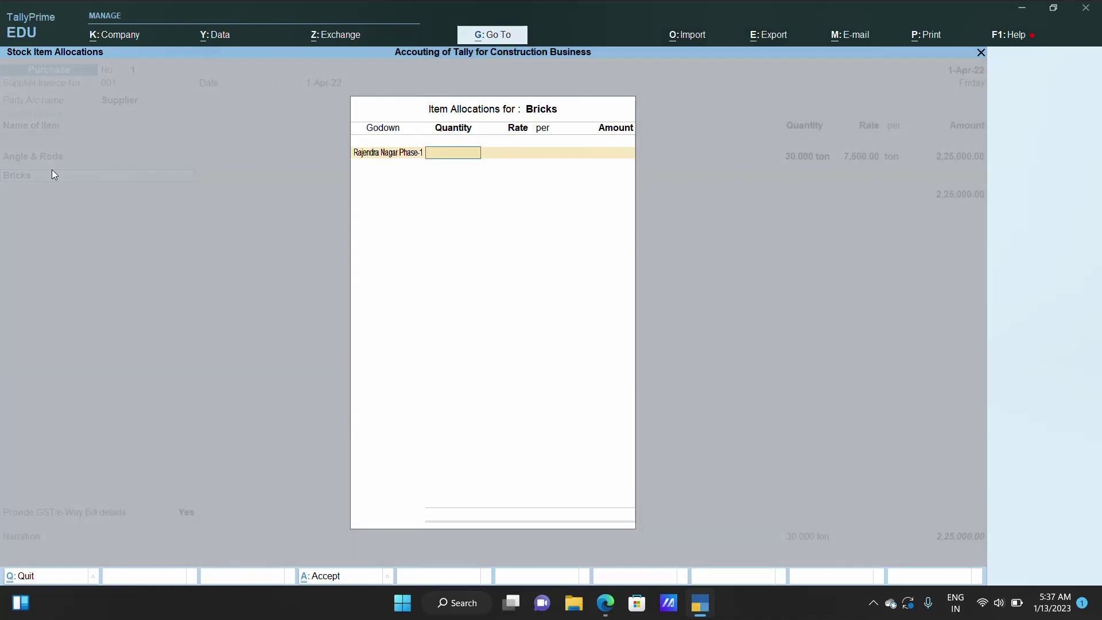
{"action": "type", "text": "5000"}
{"action": "key", "text": "Return"}
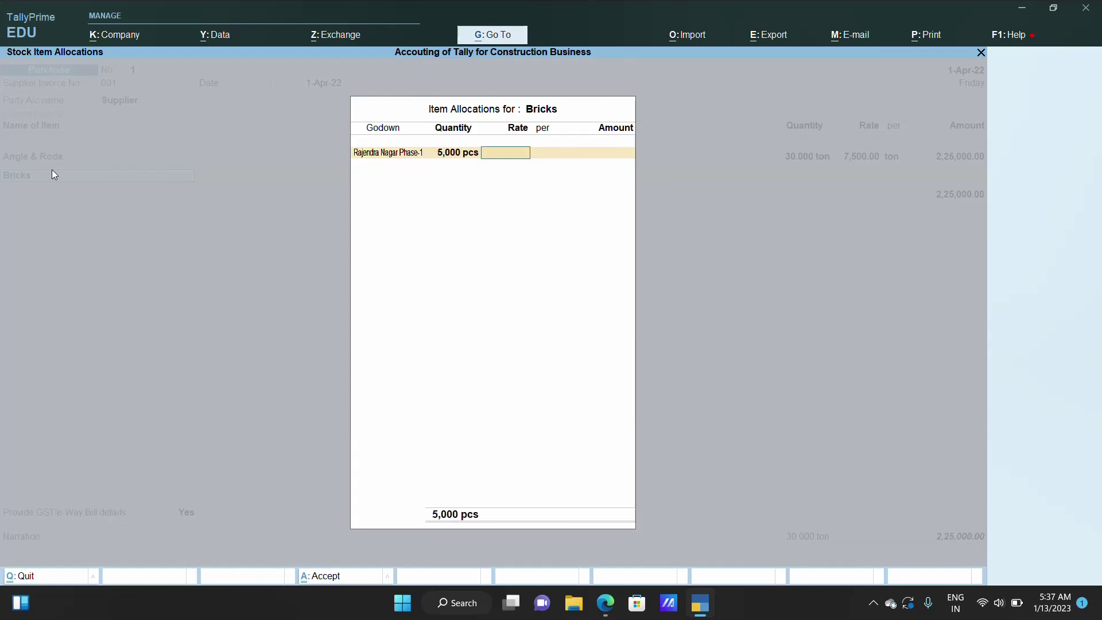
{"action": "type", "text": "4.5"}
{"action": "key", "text": "Return"}
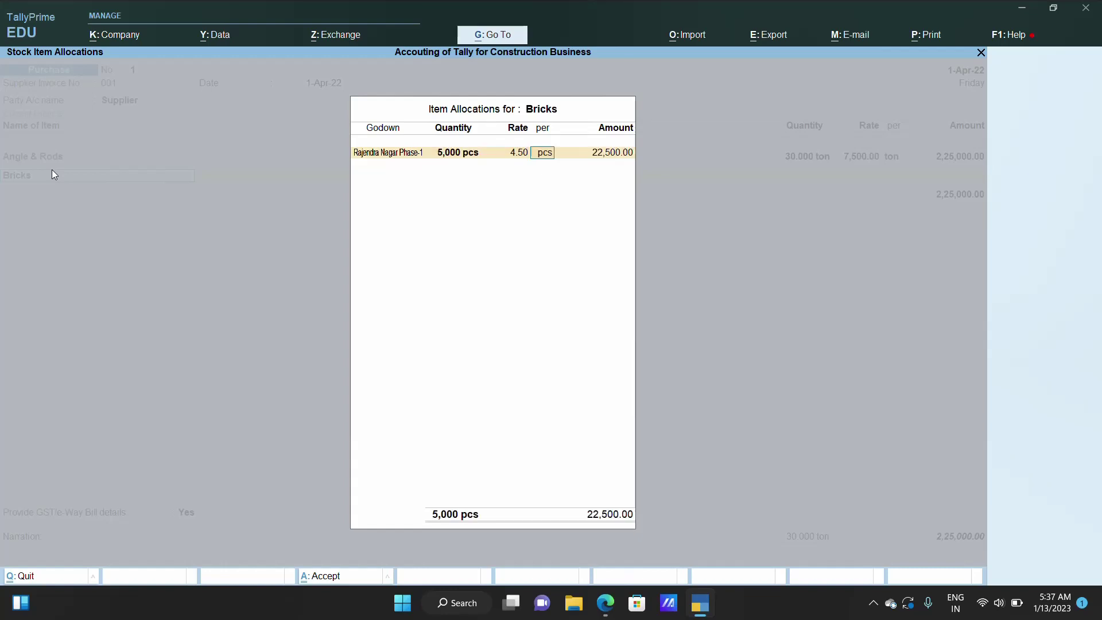
{"action": "key", "text": "Return"}
{"action": "key", "text": "Return"}
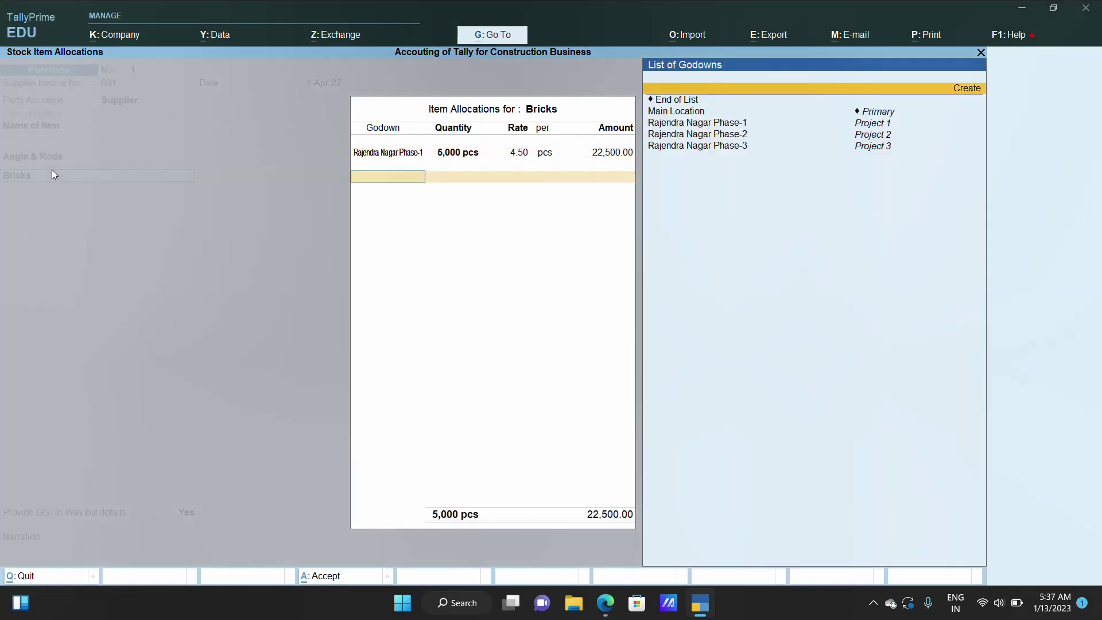
Step: Allocate 5,000 pcs of Bricks to the godown Rajendra Nagar Phase-2, accepting the rate of 4.50 per piece
{"action": "key", "text": "Down"}
{"action": "key", "text": "Down"}
{"action": "key", "text": "Down"}
{"action": "key", "text": "Return"}
{"action": "type", "text": "5000"}
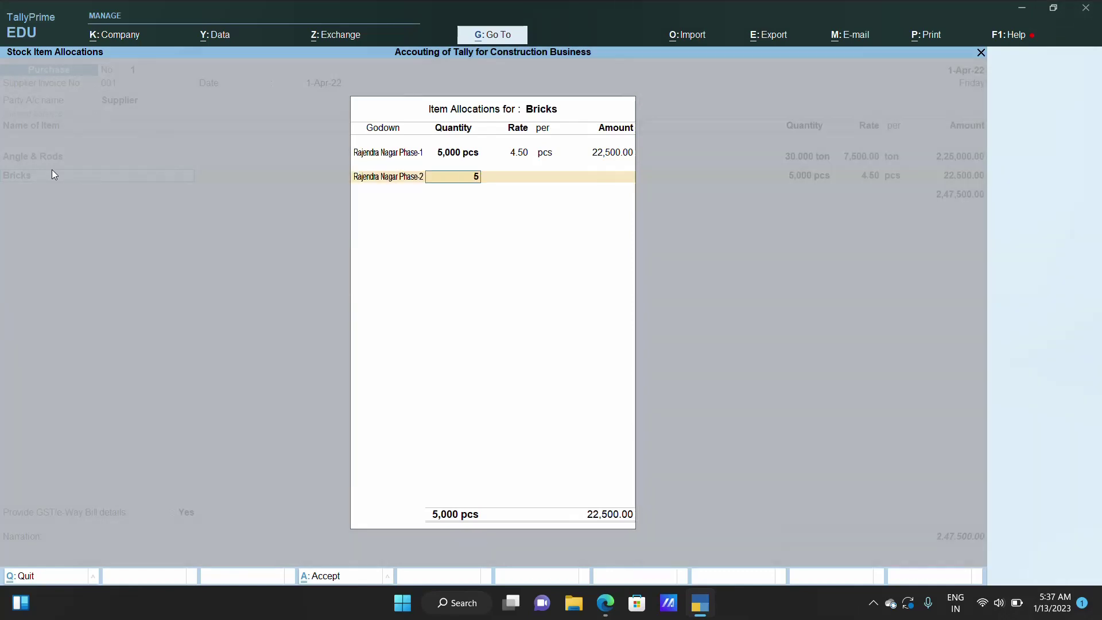
{"action": "key", "text": "Return"}
{"action": "key", "text": "Return"}
{"action": "key", "text": "Return"}
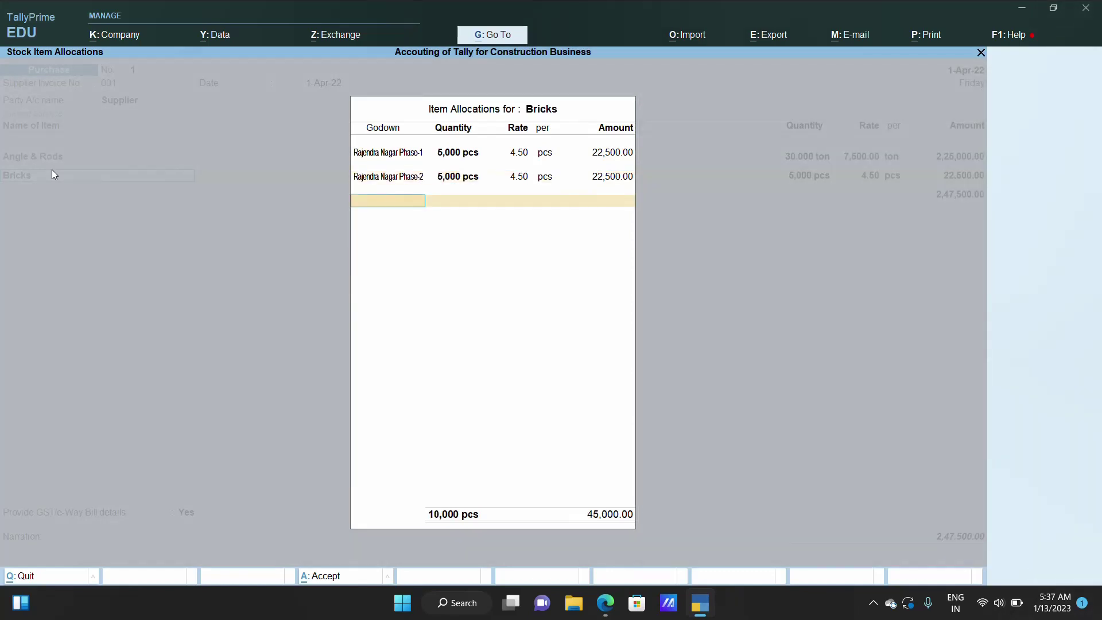
Step: Allocate 5,000 pcs of Bricks to the godown Rajendra Nagar Phase-3, accepting the rate of 4.50 per piece
{"action": "key", "text": "Down"}
{"action": "key", "text": "Down"}
{"action": "key", "text": "Down"}
{"action": "key", "text": "Down"}
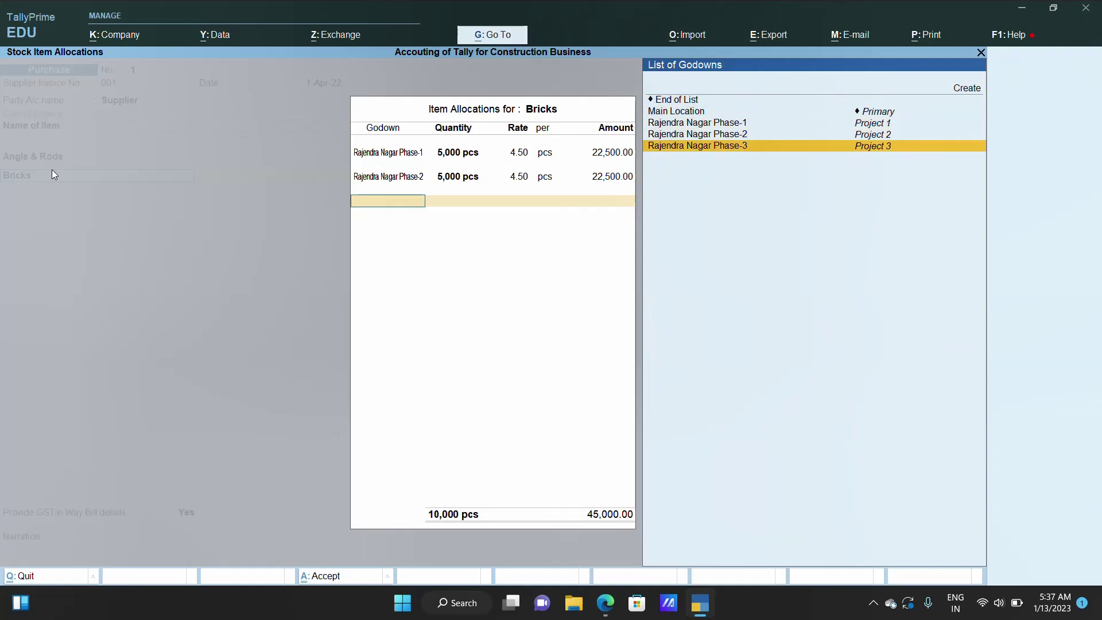
{"action": "key", "text": "Return"}
{"action": "type", "text": "5,000"}
{"action": "key", "text": "Return"}
{"action": "key", "text": "Return"}
{"action": "key", "text": "Return"}
{"action": "key", "text": "Return"}
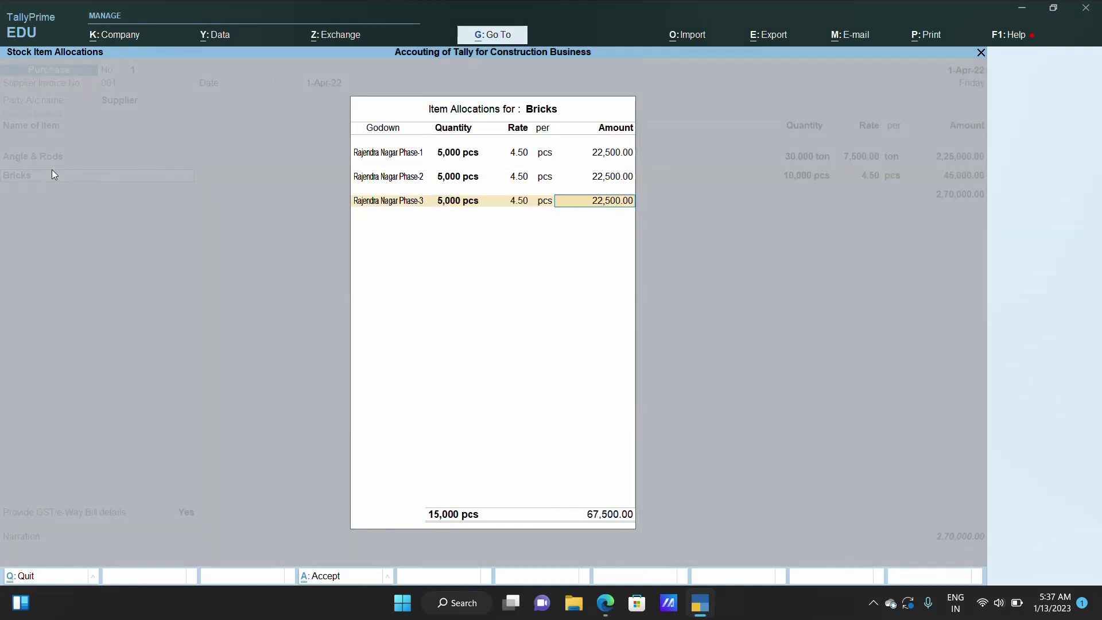
Step: Finish the Bricks allocation and accept the suggested ledger and amount in its accounting details
{"action": "key", "text": "Return"}
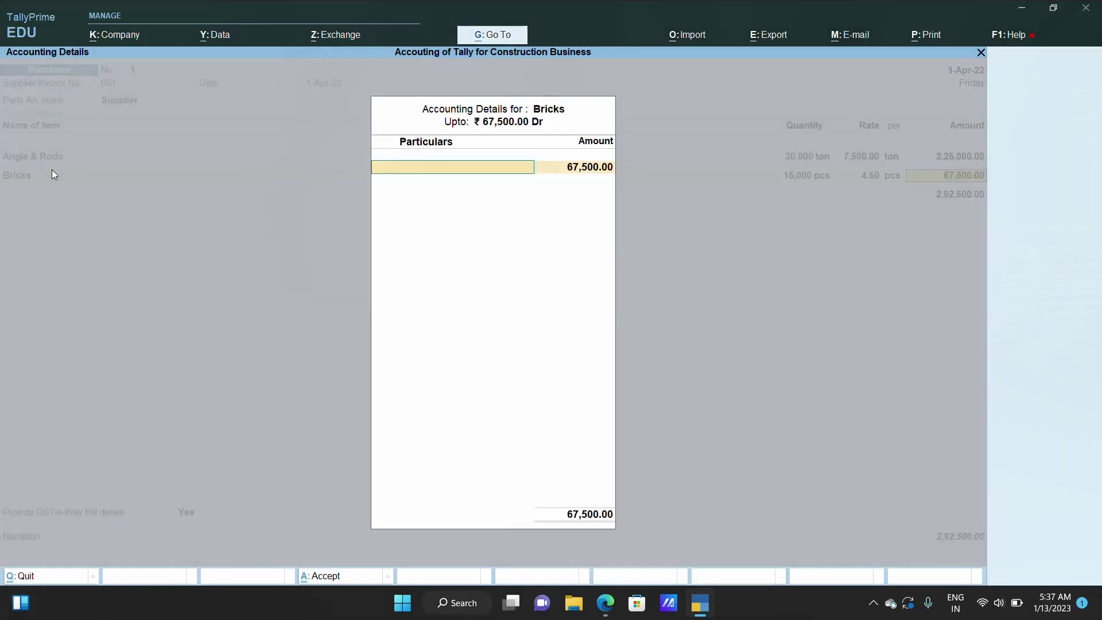
{"action": "key", "text": "Return"}
{"action": "key", "text": "Return"}
{"action": "key", "text": "Return"}
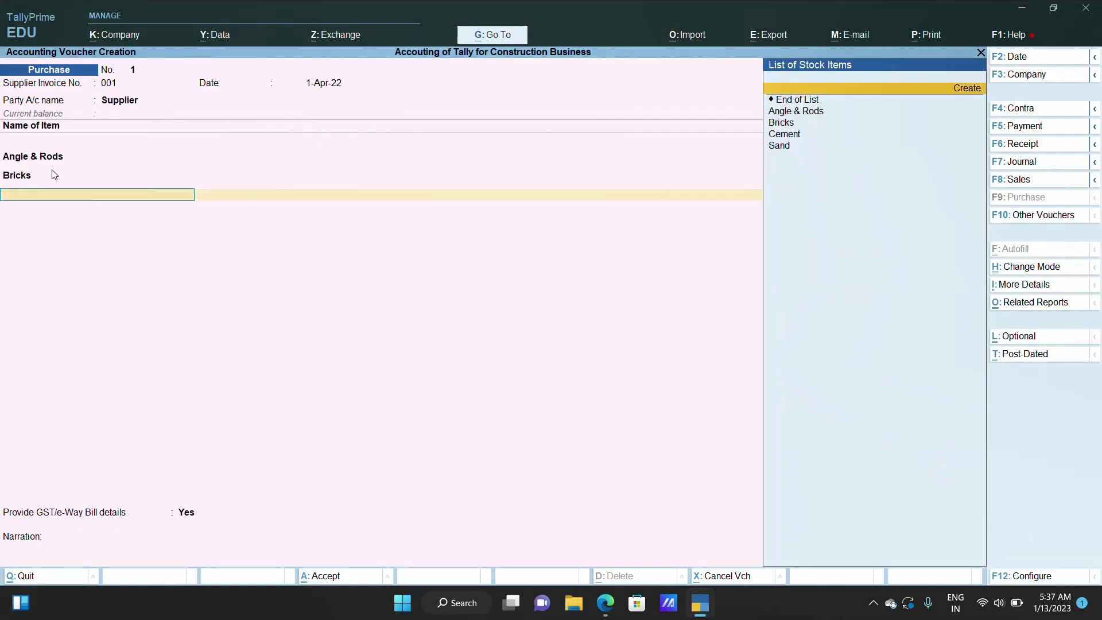
Step: Add Cement to the purchase voucher and allocate 50 bags at 600 per bag to the godown Rajendra Nagar Phase-1
{"action": "key", "text": "Down"}
{"action": "key", "text": "Down"}
{"action": "key", "text": "Down"}
{"action": "key", "text": "Return"}
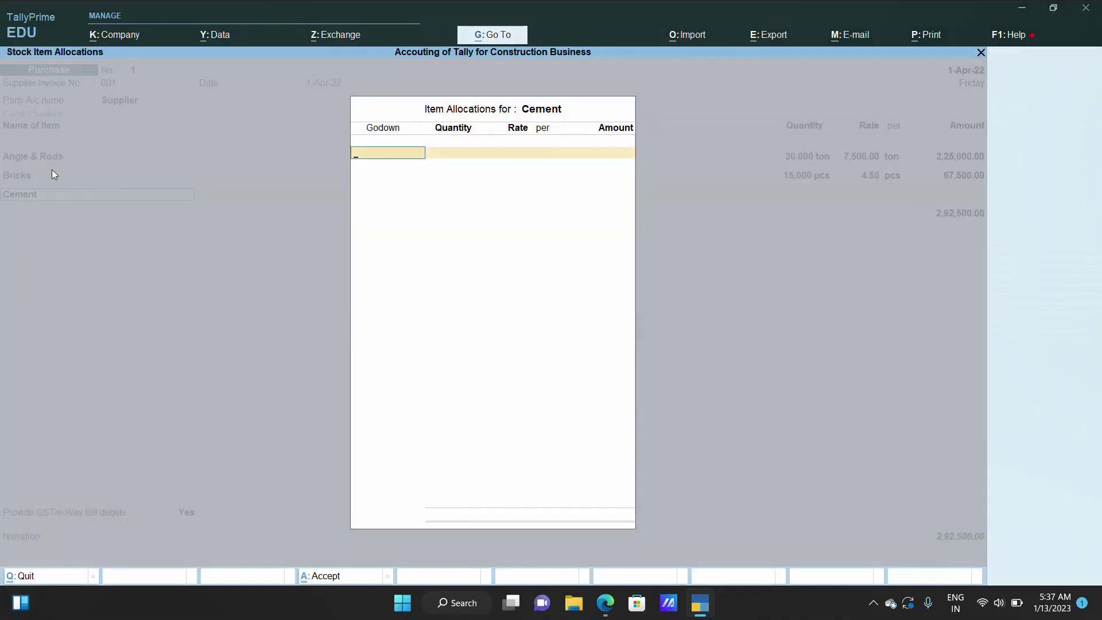
{"action": "key", "text": "Down"}
{"action": "key", "text": "Return"}
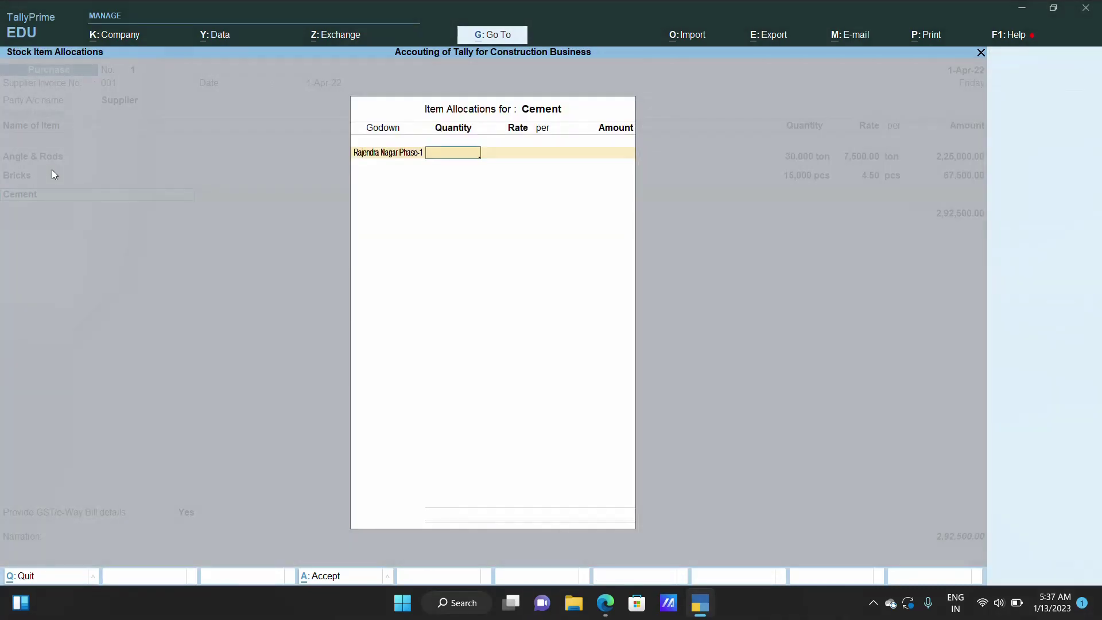
{"action": "type", "text": "50"}
{"action": "key", "text": "Return"}
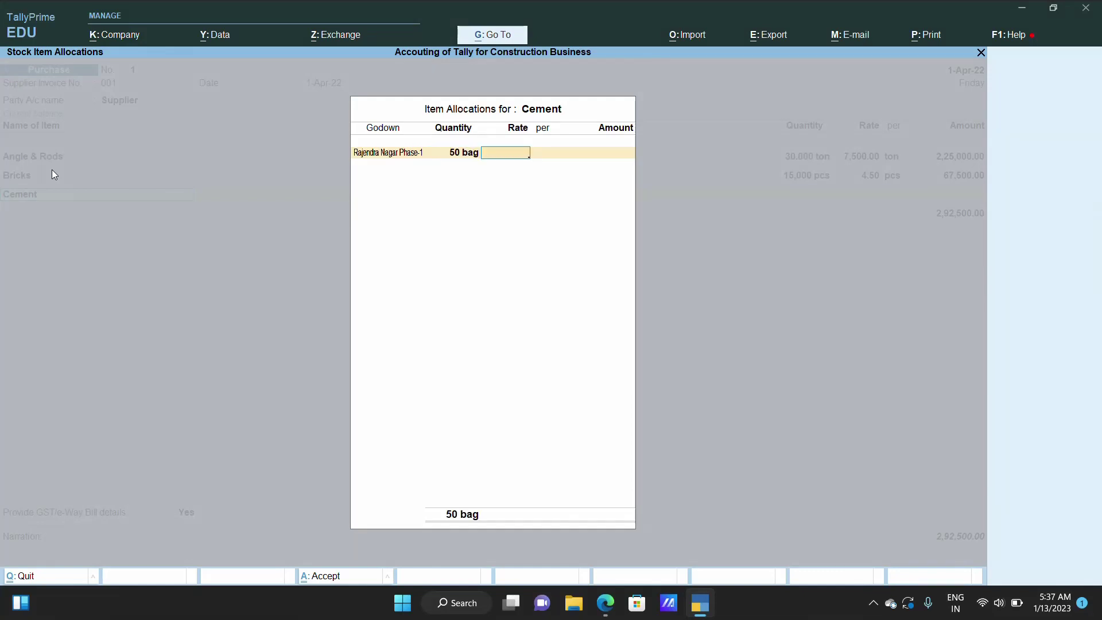
{"action": "type", "text": "600"}
{"action": "key", "text": "Return"}
{"action": "key", "text": "Return"}
{"action": "key", "text": "Return"}
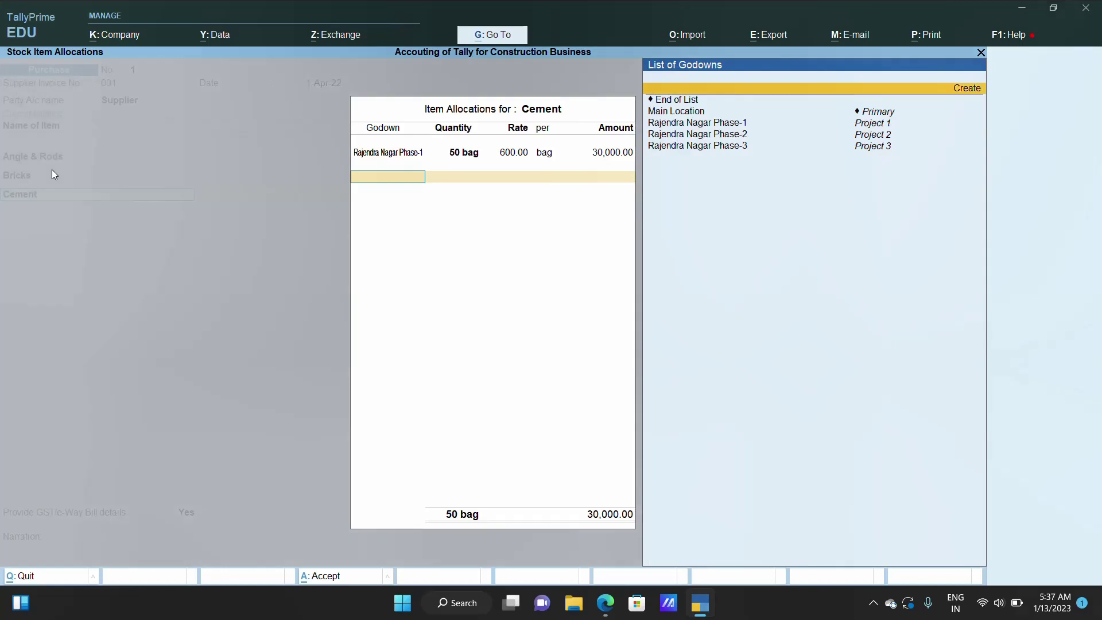
Step: Allocate 50 bags of Cement to the godown Rajendra Nagar Phase-2, accepting the rate of 600 per bag
{"action": "key", "text": "Down"}
{"action": "key", "text": "Down"}
{"action": "key", "text": "Down"}
{"action": "key", "text": "Return"}
{"action": "type", "text": "50"}
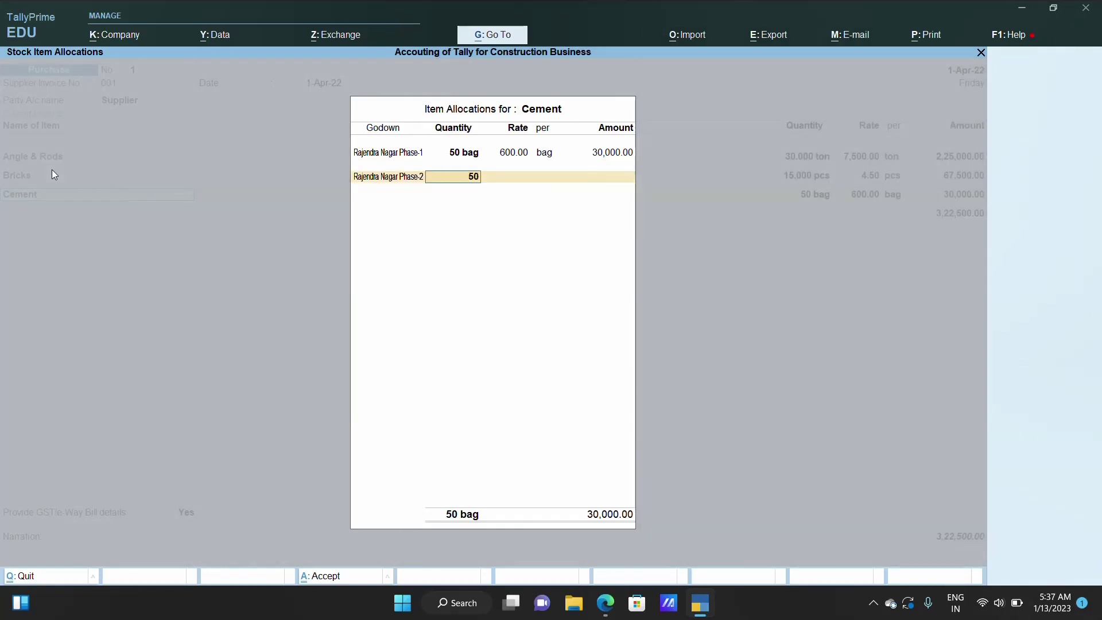
{"action": "key", "text": "Return"}
{"action": "key", "text": "Return"}
{"action": "key", "text": "Return"}
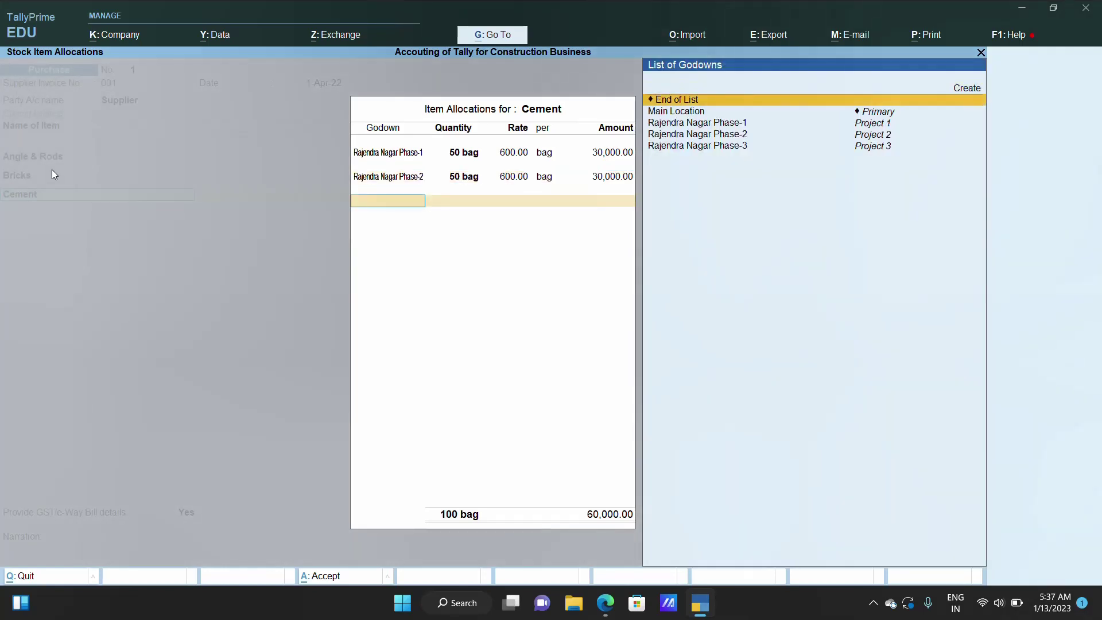
Step: Allocate 50 bags of Cement to the godown Rajendra Nagar Phase-3, accepting the rate of 600 per bag
{"action": "key", "text": "Down"}
{"action": "key", "text": "Down"}
{"action": "key", "text": "Down"}
{"action": "key", "text": "Down"}
{"action": "key", "text": "Return"}
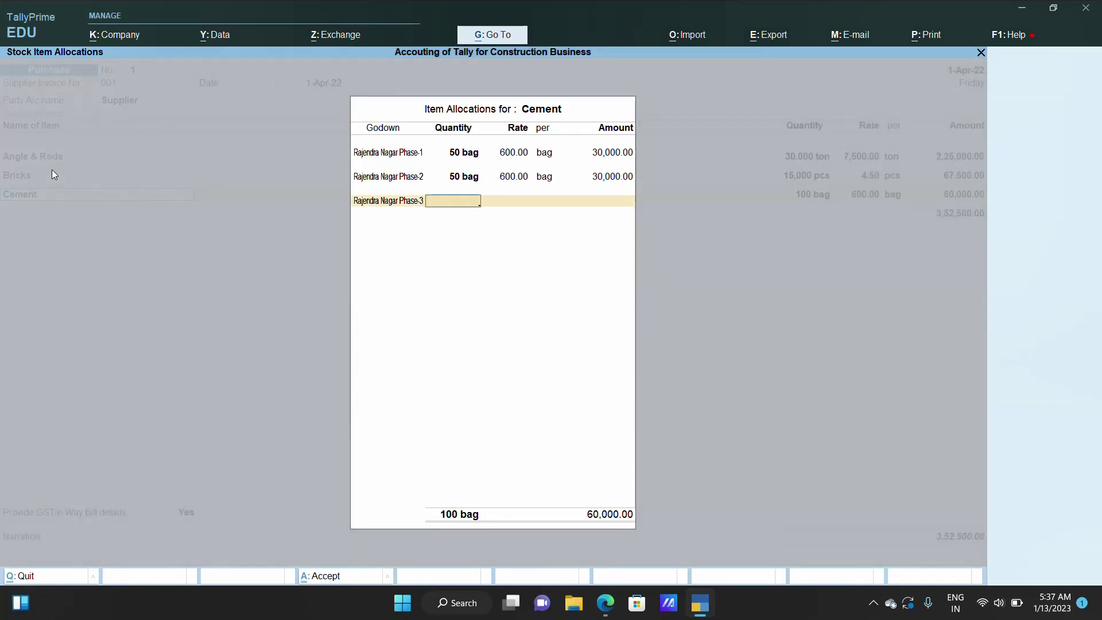
{"action": "type", "text": "50"}
{"action": "key", "text": "Return"}
{"action": "key", "text": "Return"}
{"action": "key", "text": "Return"}
{"action": "key", "text": "Return"}
Step: Finish the Cement allocation and accept the suggested ledger and amount in its accounting details
{"action": "key", "text": "Return"}
{"action": "key", "text": "Return"}
{"action": "key", "text": "Return"}
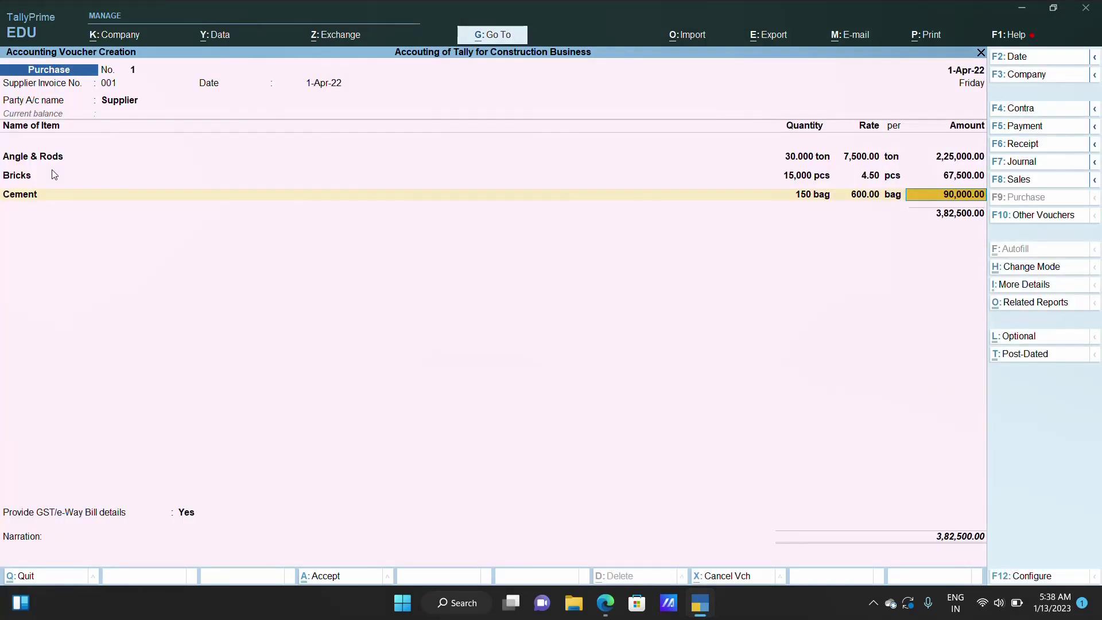
{"action": "key", "text": "Return"}
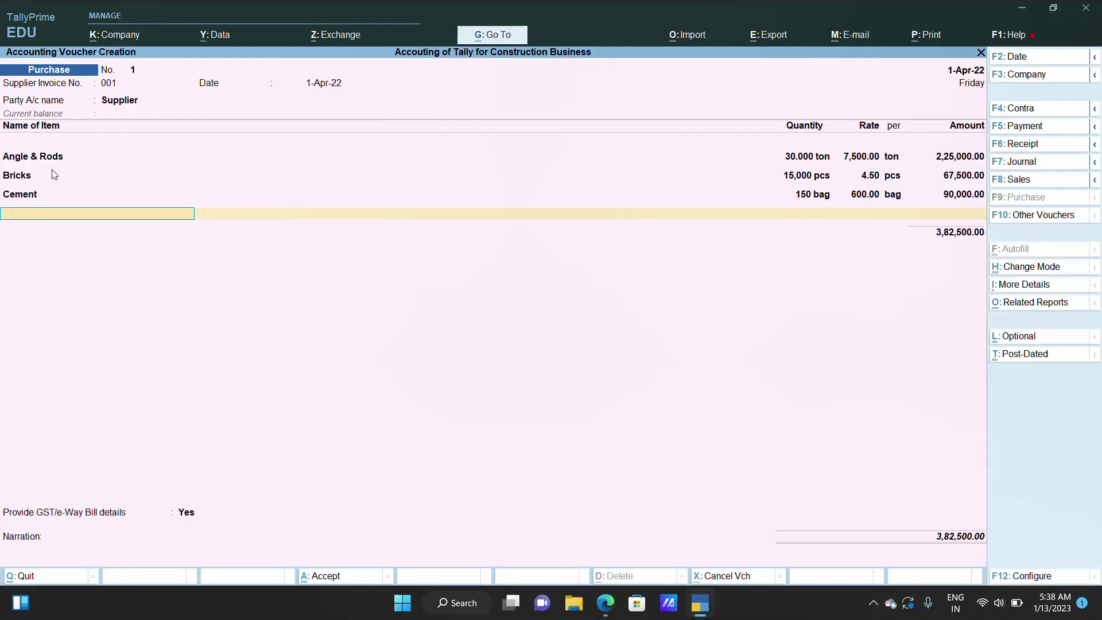
Step: Add Sand to the purchase voucher and allocate 3 tons at 900 per ton to the godown Rajendra Nagar Phase-1
{"action": "key", "text": "Down"}
{"action": "key", "text": "Down"}
{"action": "key", "text": "Down"}
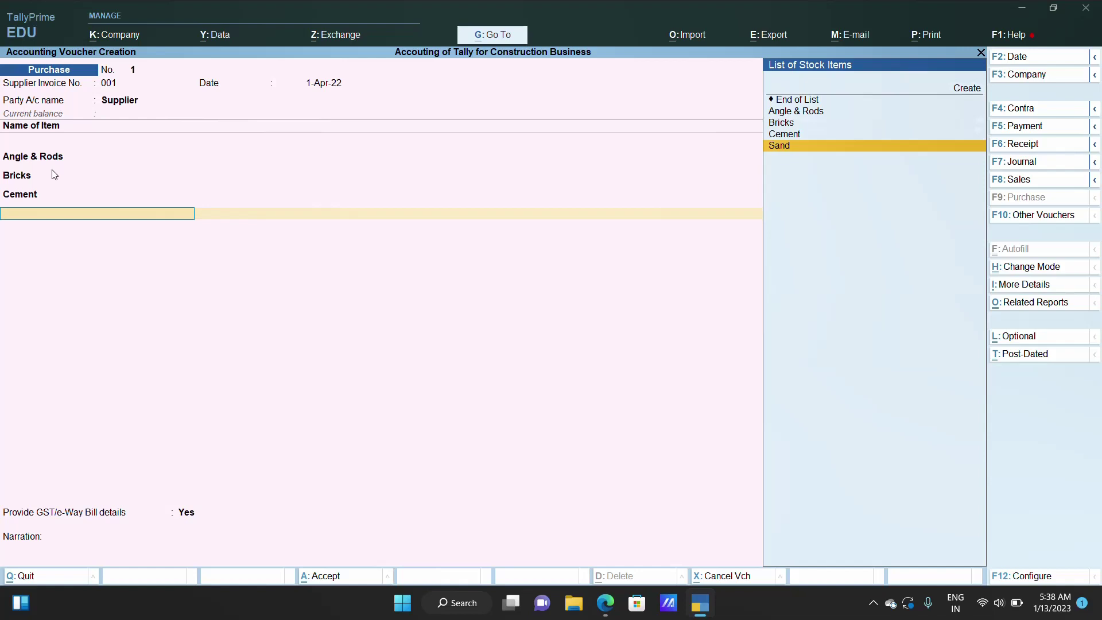
{"action": "key", "text": "Return"}
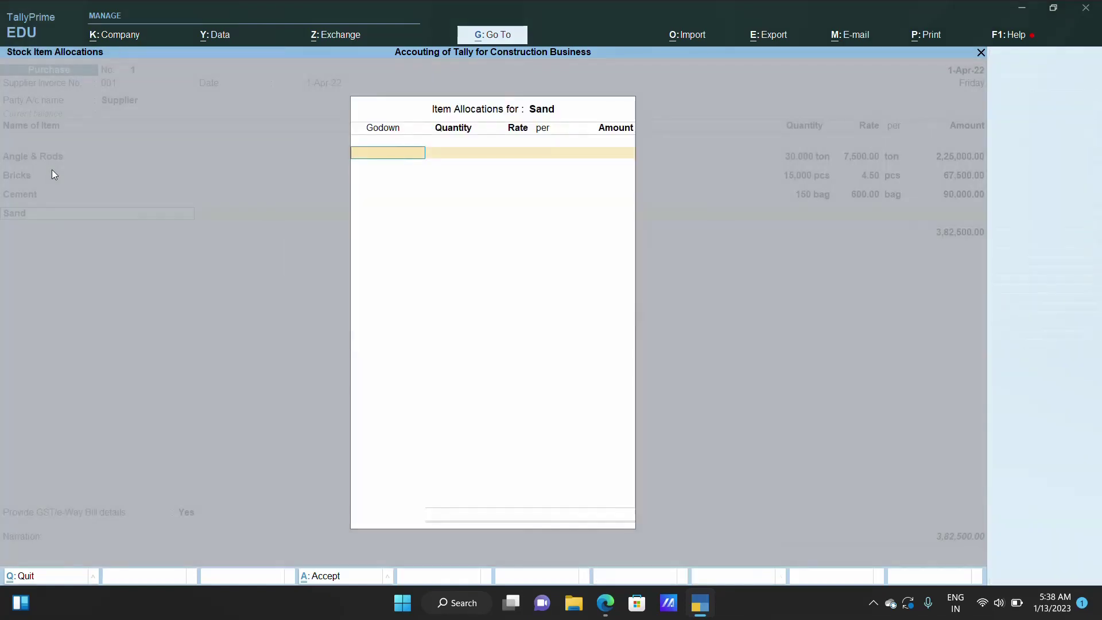
{"action": "key", "text": "Down"}
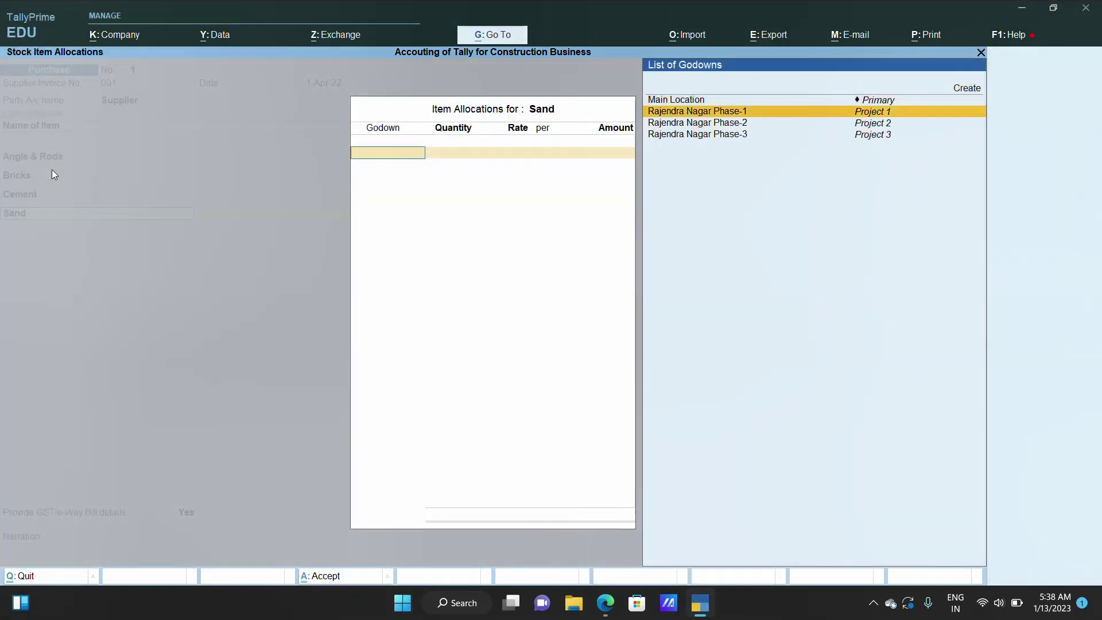
{"action": "key", "text": "Return"}
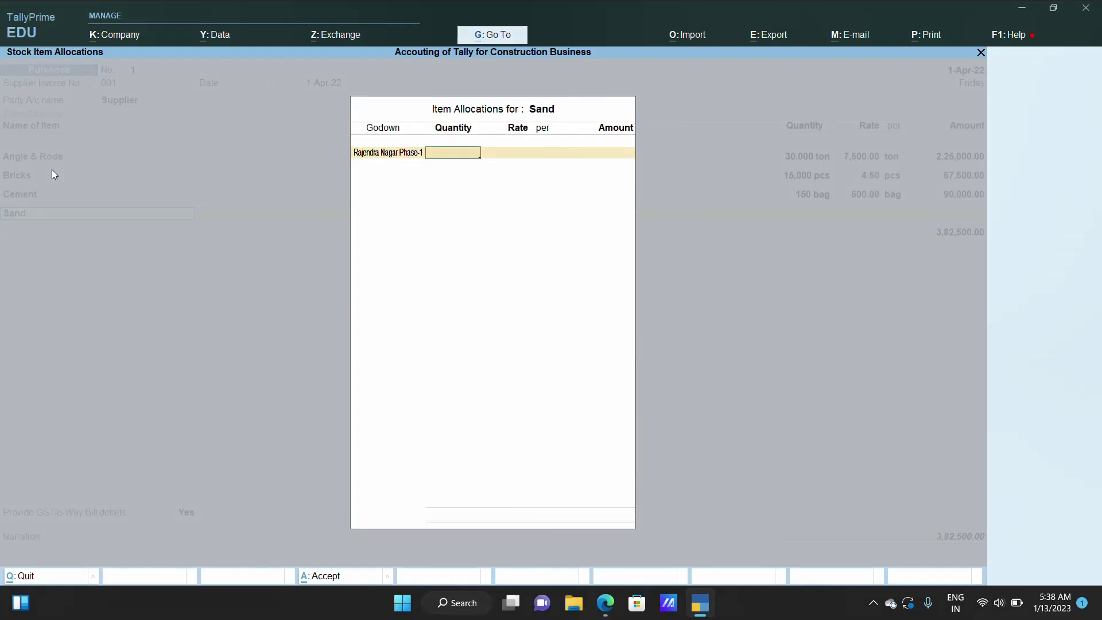
{"action": "type", "text": "3"}
{"action": "key", "text": "Return"}
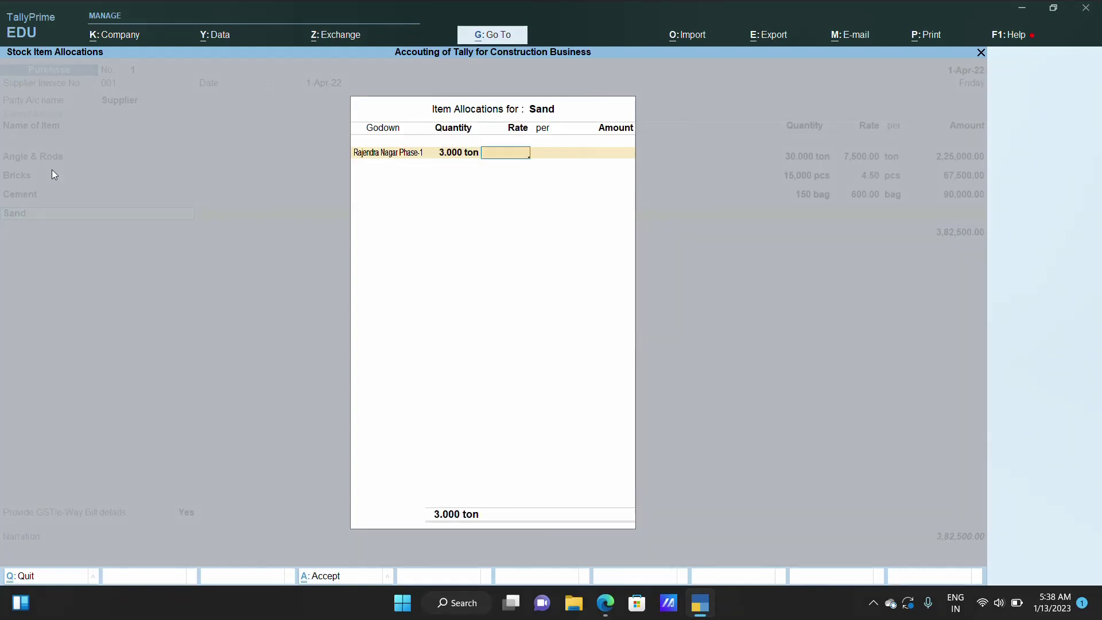
{"action": "type", "text": "900"}
{"action": "key", "text": "Return"}
{"action": "key", "text": "Return"}
{"action": "key", "text": "Return"}
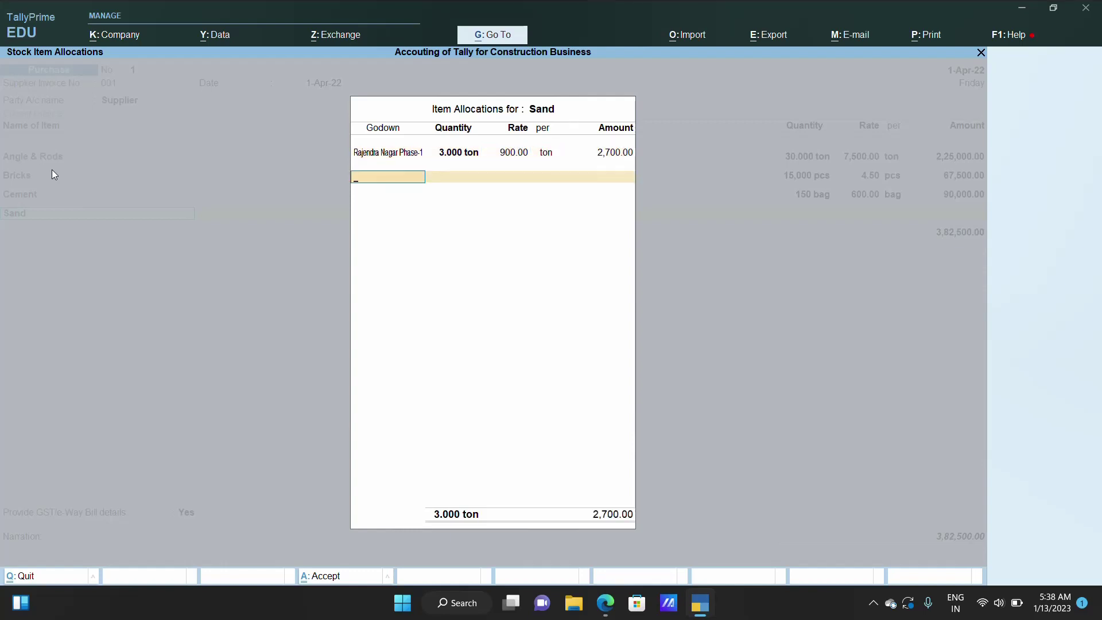
Step: Allocate 3 tons of Sand to the godown Rajendra Nagar Phase-2, accepting the rate of 900 per ton
{"action": "key", "text": "Down"}
{"action": "key", "text": "Down"}
{"action": "key", "text": "Down"}
{"action": "key", "text": "Return"}
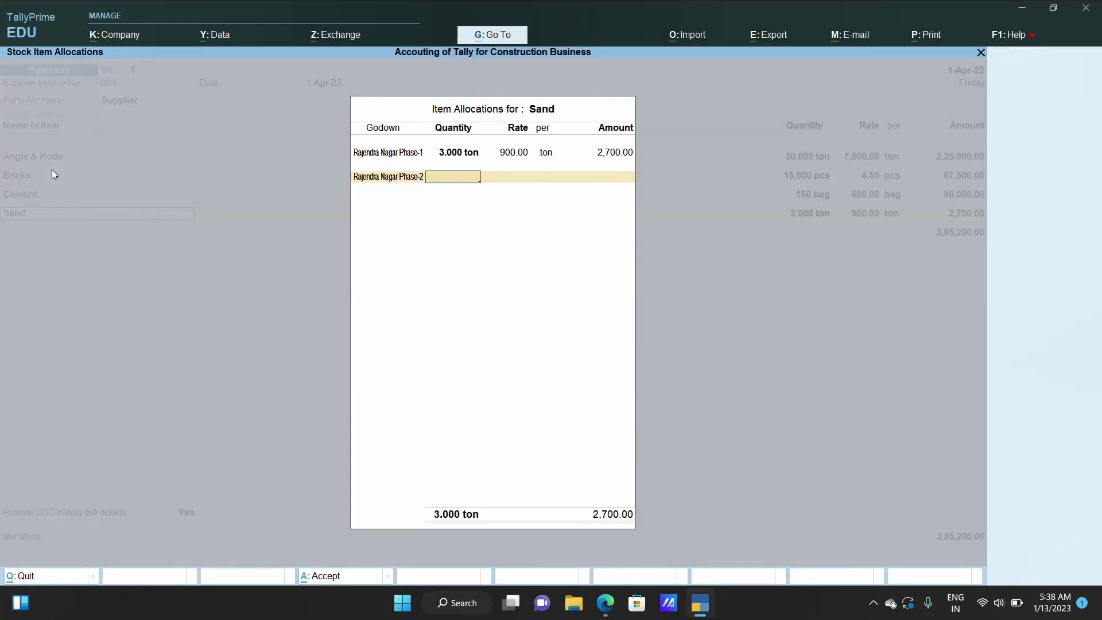
{"action": "type", "text": "3"}
{"action": "key", "text": "Return"}
{"action": "key", "text": "Return"}
{"action": "key", "text": "Return"}
{"action": "key", "text": "Return"}
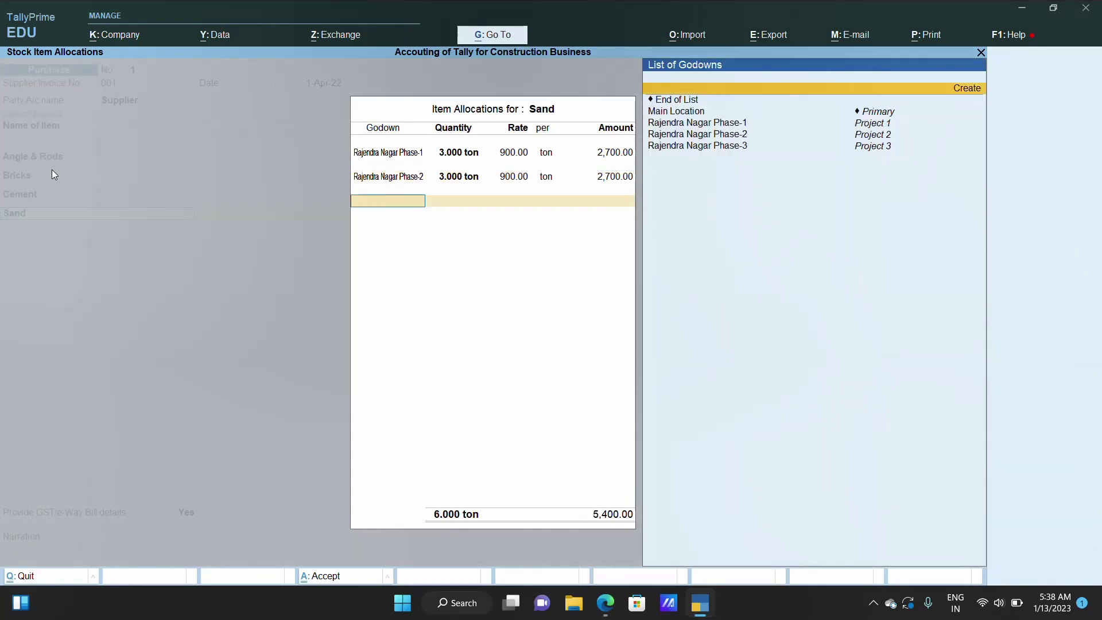
Step: Allocate 3 tons of Sand to the godown Rajendra Nagar Phase-3, accepting the rate of 900 per ton
{"action": "key", "text": "Down"}
{"action": "key", "text": "Down"}
{"action": "key", "text": "Down"}
{"action": "key", "text": "Down"}
{"action": "key", "text": "Return"}
{"action": "type", "text": "3"}
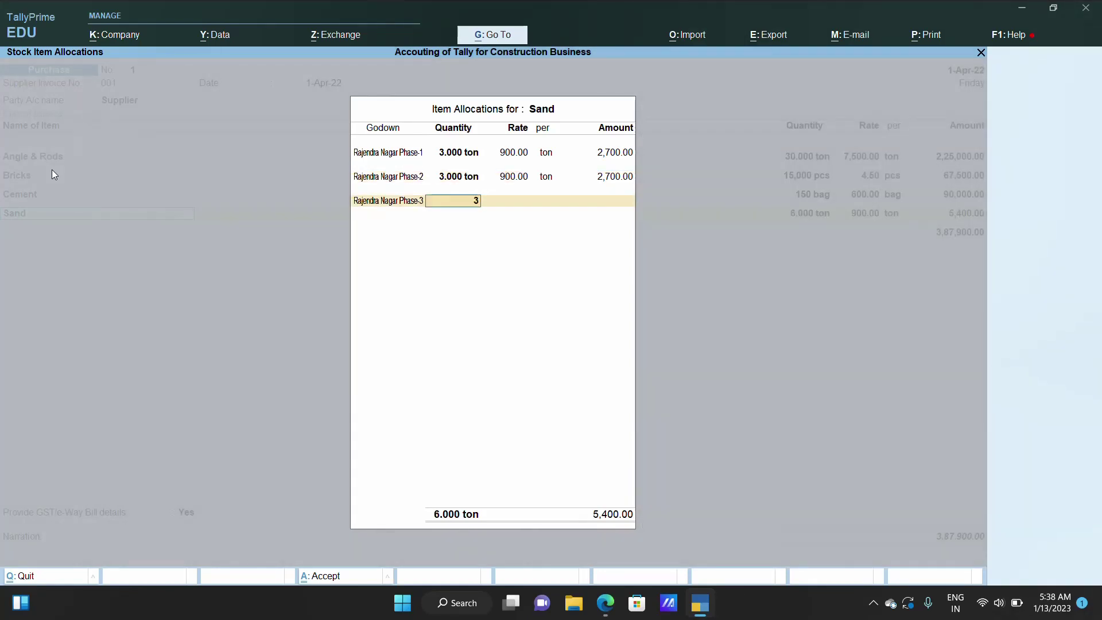
{"action": "key", "text": "Return"}
{"action": "key", "text": "Return"}
{"action": "key", "text": "Return"}
{"action": "key", "text": "Return"}
Step: Finish the Sand allocation and accept the suggested ledger and amount in its accounting details
{"action": "key", "text": "Return"}
{"action": "key", "text": "Return"}
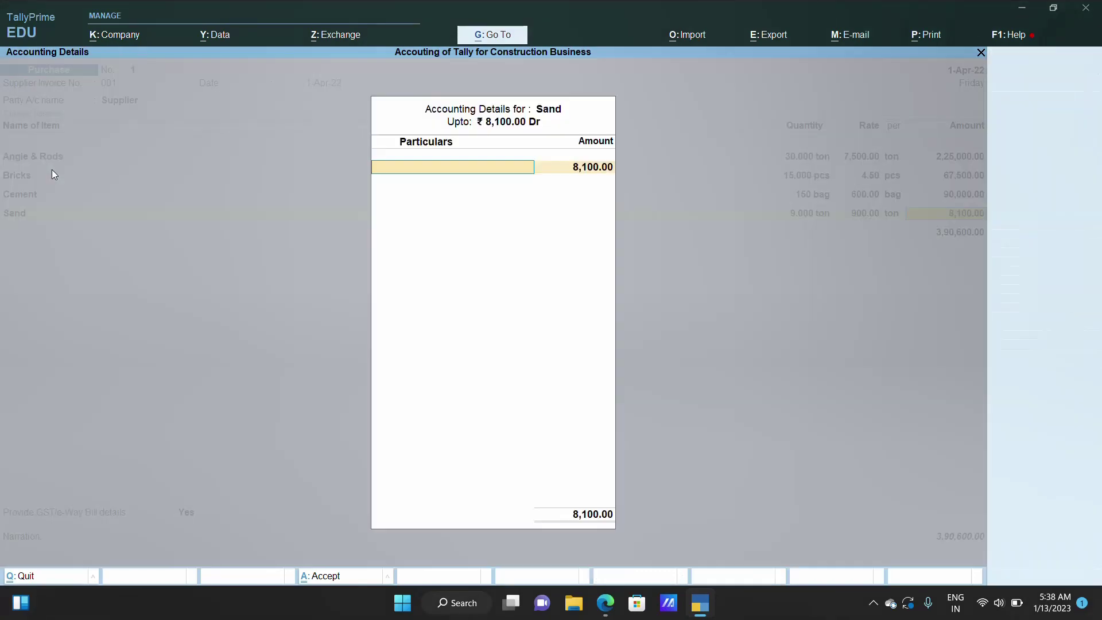
{"action": "key", "text": "Return"}
{"action": "key", "text": "Return"}
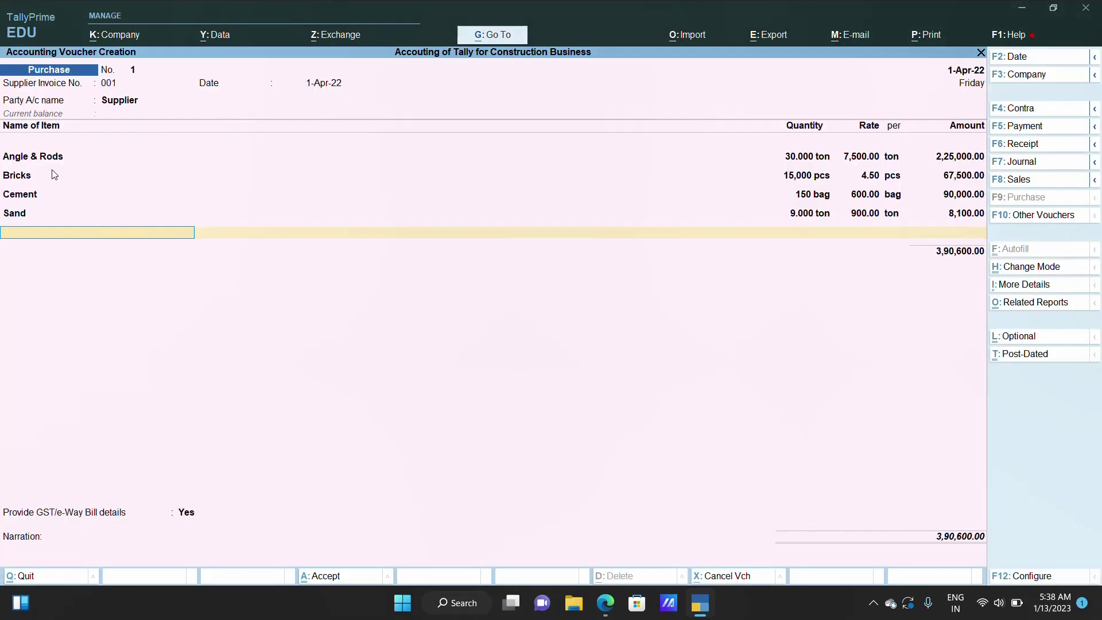
Step: End the item and ledger entries and set Provide GST/e-Way Bill details to No, continuing to the supplier's bill-wise details
{"action": "key", "text": "Return"}
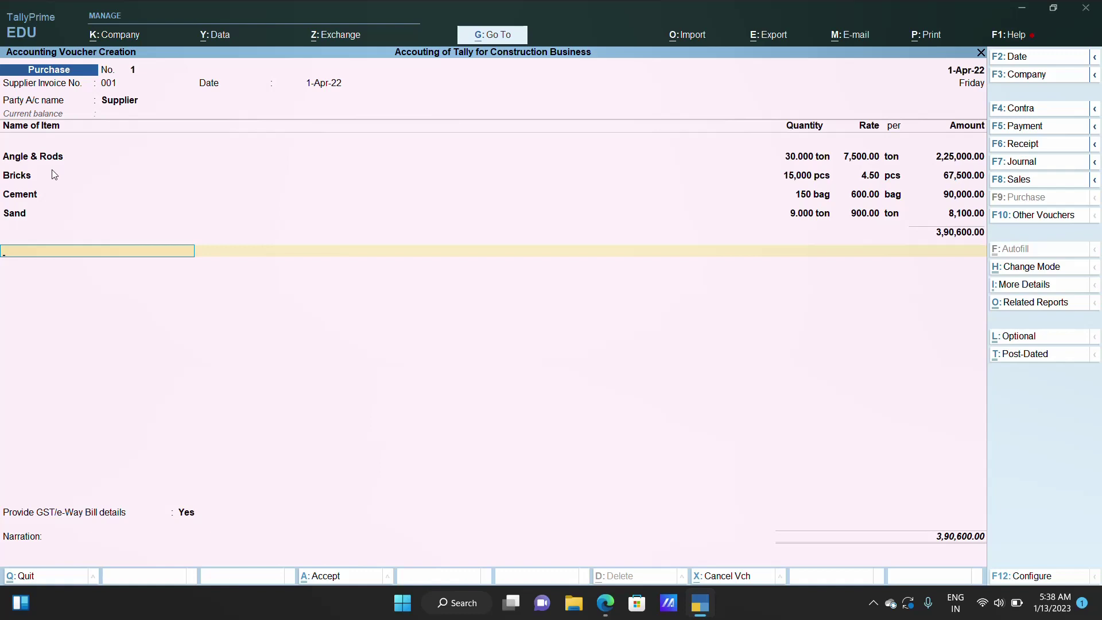
{"action": "key", "text": "Return"}
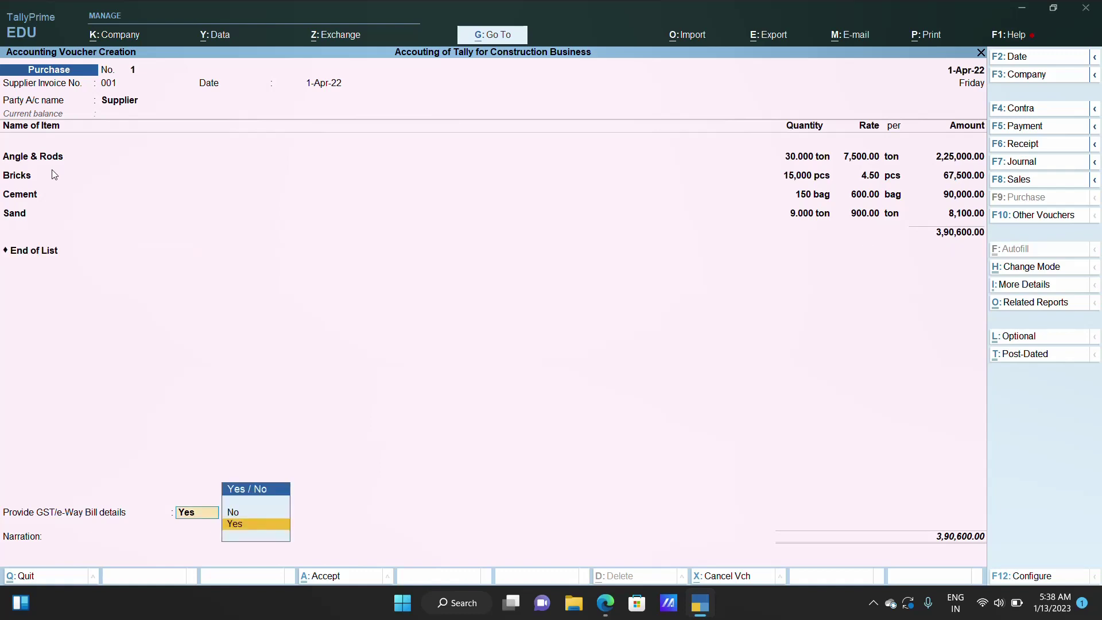
{"action": "type", "text": "n"}
{"action": "key", "text": "Return"}
{"action": "key", "text": "Return"}
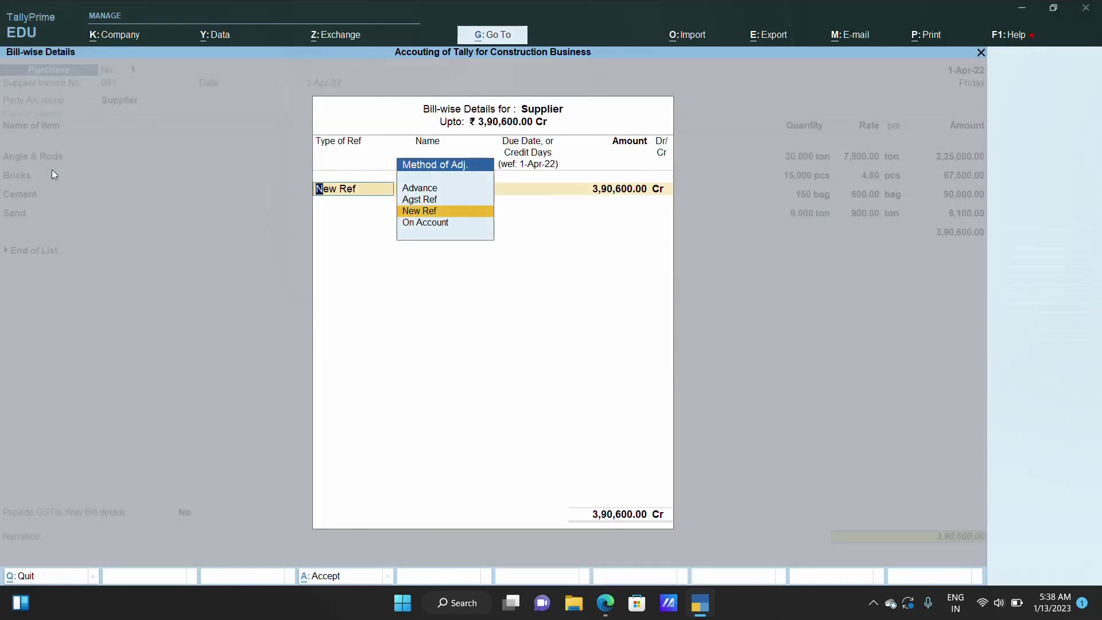
Step: Accept the supplier's bill-wise details as a New Ref for the full amount and save the purchase voucher without narration
{"action": "key", "text": "Return"}
{"action": "key", "text": "Return"}
{"action": "key", "text": "Return"}
{"action": "key", "text": "Return"}
{"action": "key", "text": "Return"}
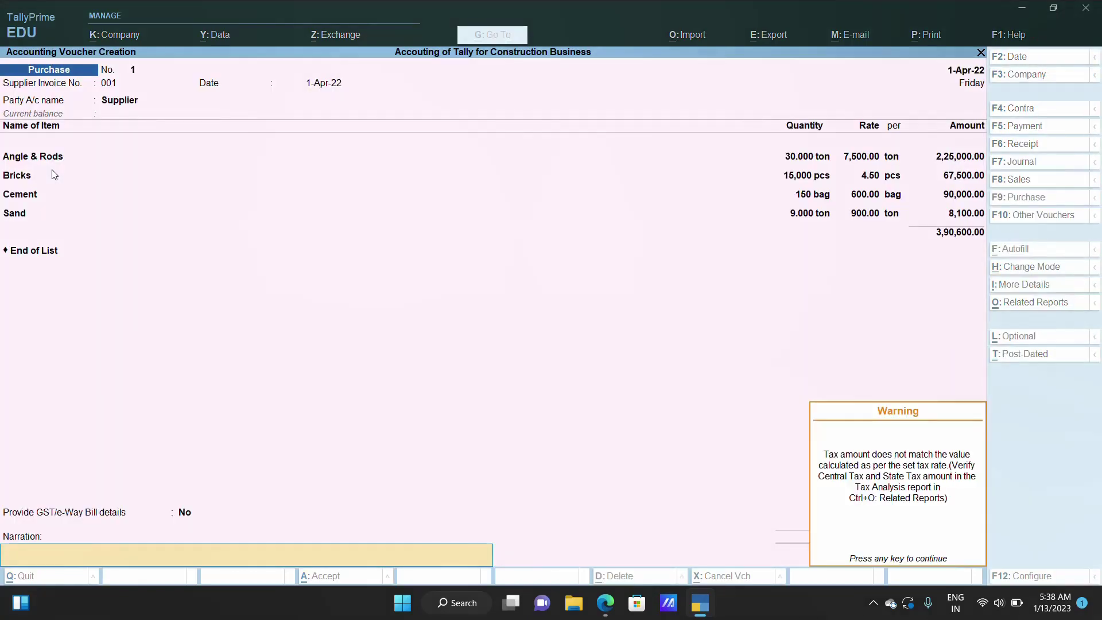
{"action": "key", "text": "Return"}
{"action": "key", "text": "Return"}
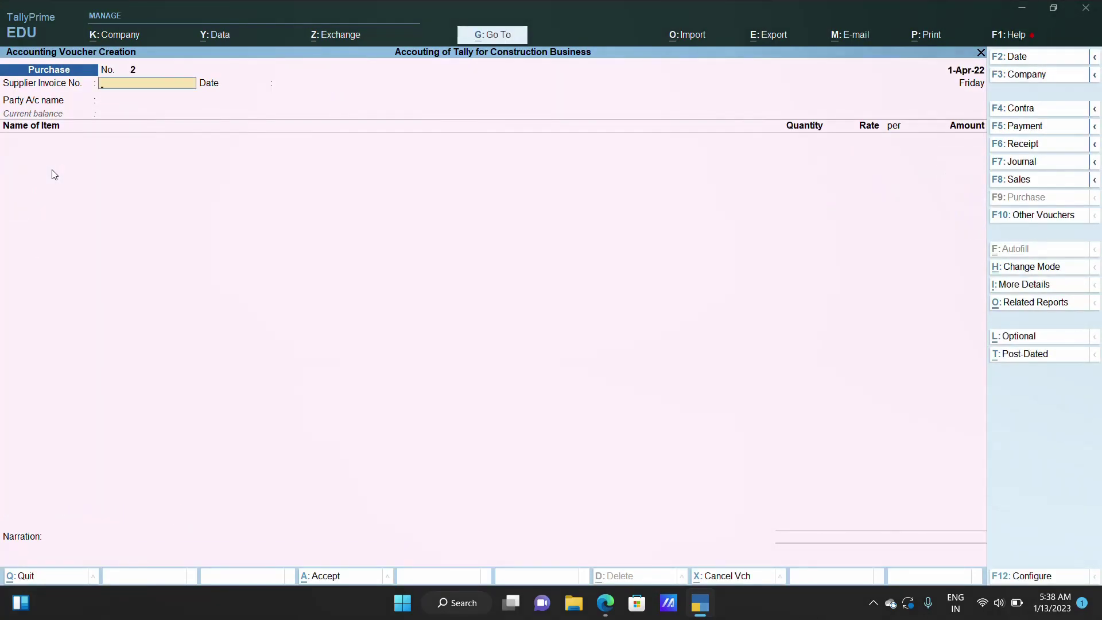
Step: Examine the Stock Summary with Raw Material expanded to show each stock item's closing quantity, rate and value
{"action": "key", "text": "Escape"}
{"action": "key", "text": "s"}
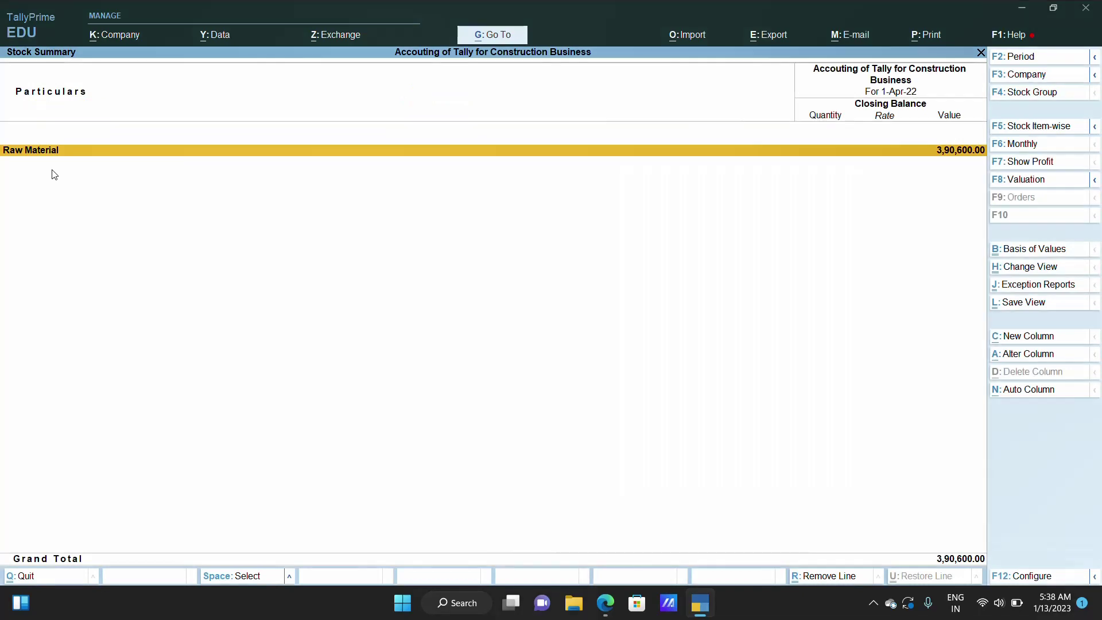
{"action": "key", "text": "alt+F5"}
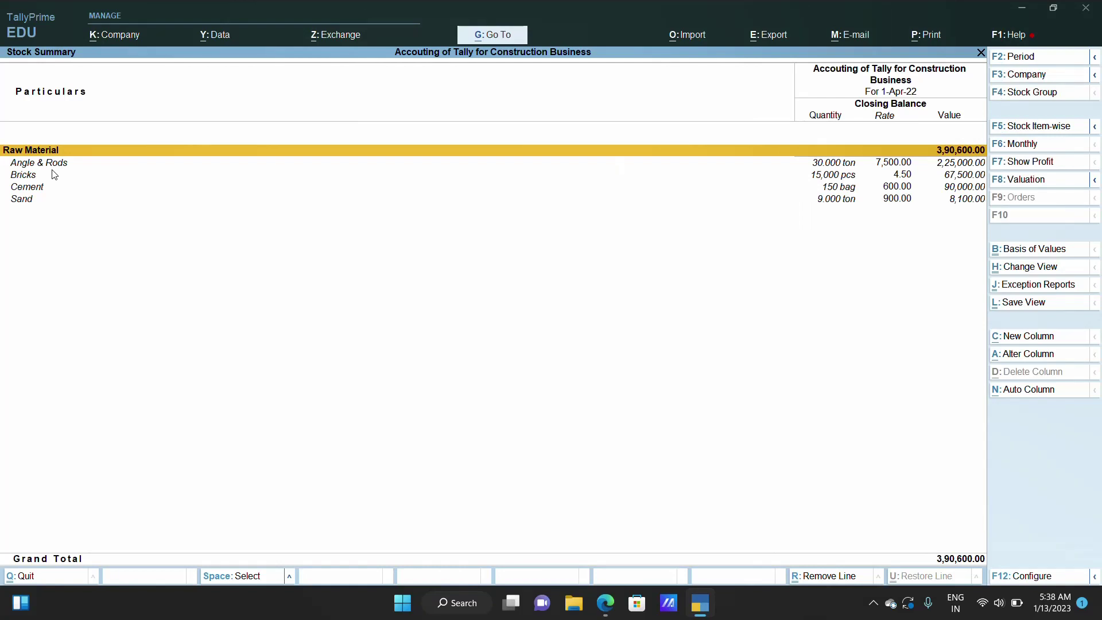
{"action": "key", "text": "Down"}
{"action": "key", "text": "Down"}
{"action": "key", "text": "Down"}
{"action": "key", "text": "Down"}
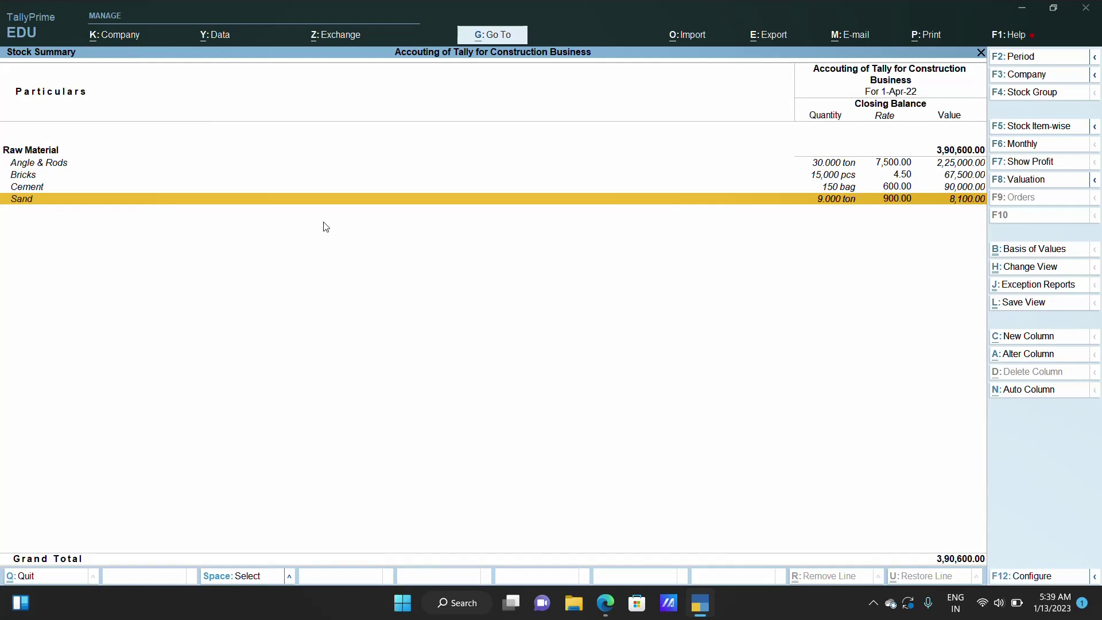
{"action": "key", "text": "Escape"}
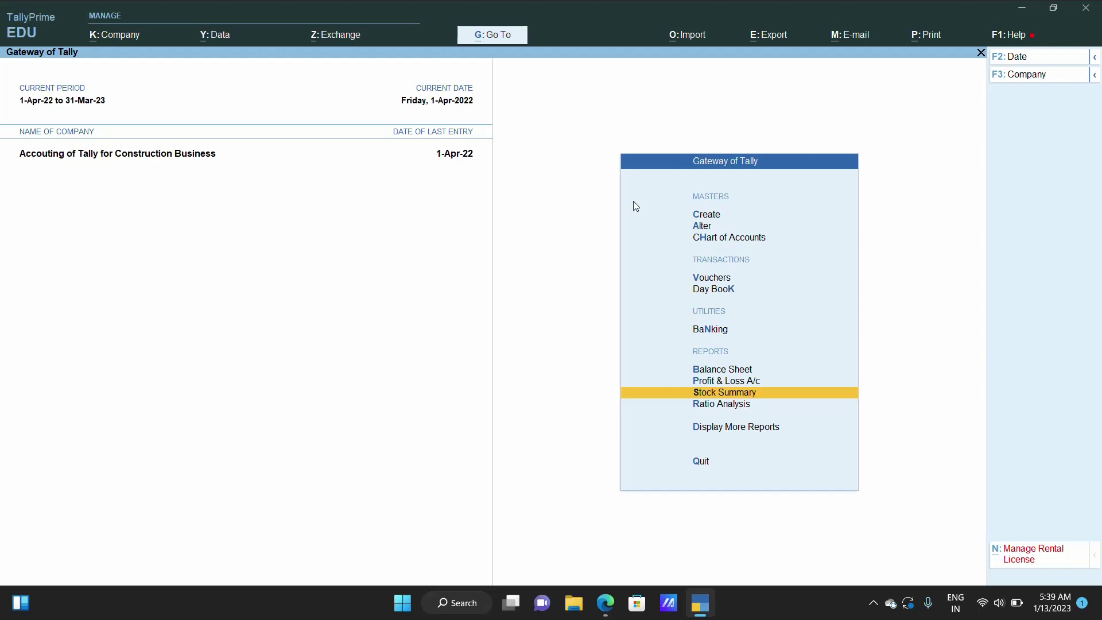
Step: Start a new voucher type master named Consumption, leaving its alias blank
{"action": "key", "text": "Up"}
{"action": "key", "text": "Up"}
{"action": "key", "text": "Up"}
{"action": "key", "text": "Up"}
{"action": "key", "text": "Up"}
{"action": "key", "text": "Up"}
{"action": "key", "text": "Up"}
{"action": "key", "text": "Up"}
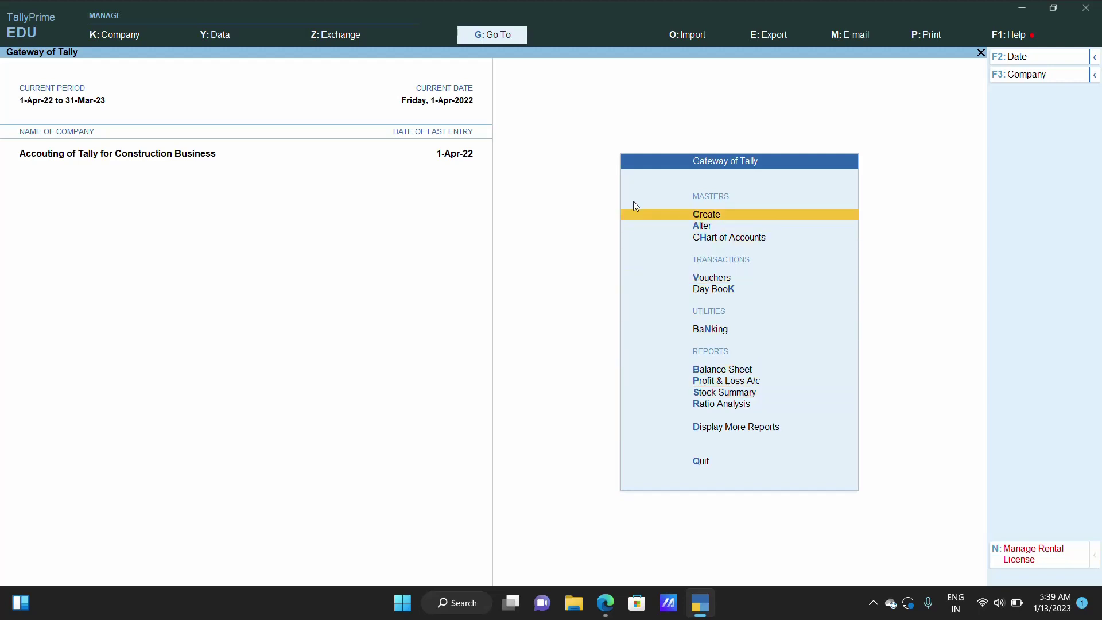
{"action": "key", "text": "Return"}
{"action": "key", "text": "Down"}
{"action": "key", "text": "Down"}
{"action": "key", "text": "Down"}
{"action": "key", "text": "Down"}
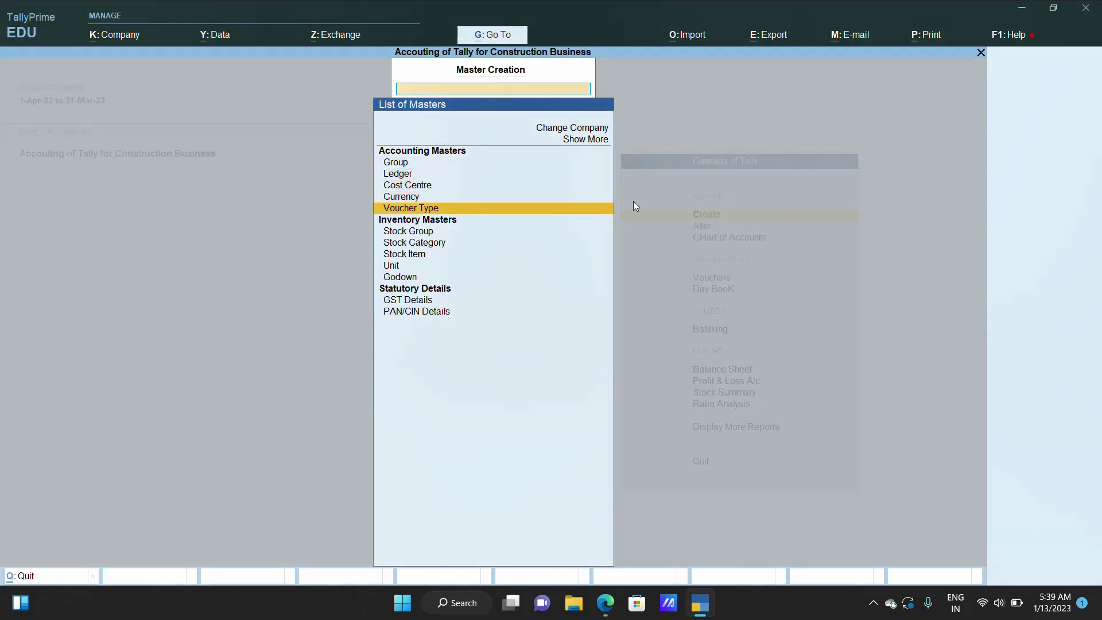
{"action": "key", "text": "Return"}
{"action": "type", "text": "Con"}
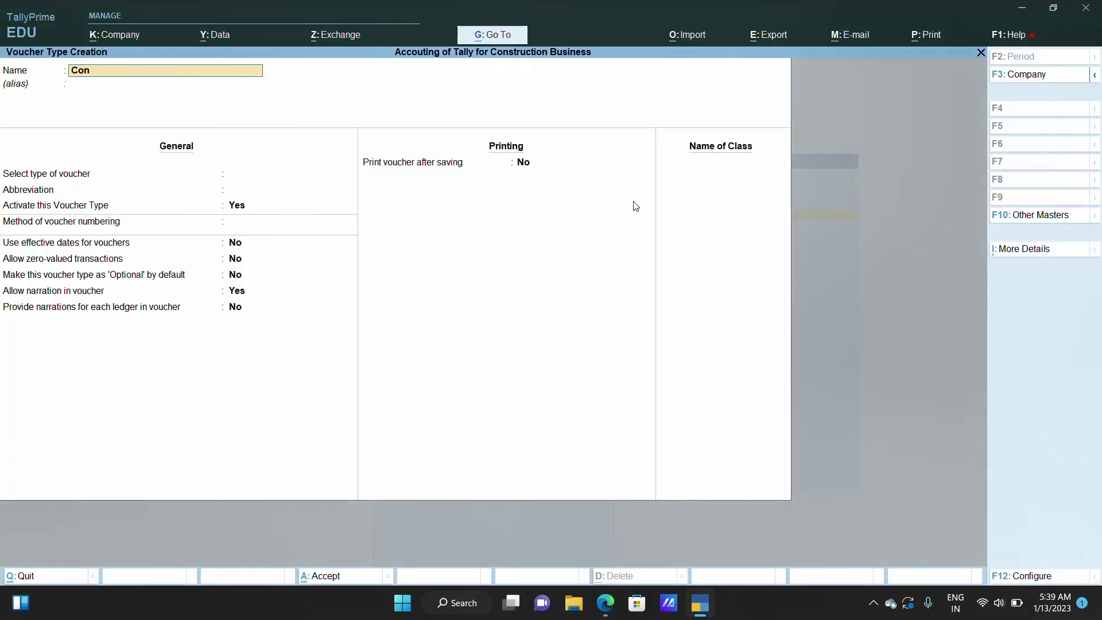
{"action": "type", "text": "sumption"}
{"action": "key", "text": "Return"}
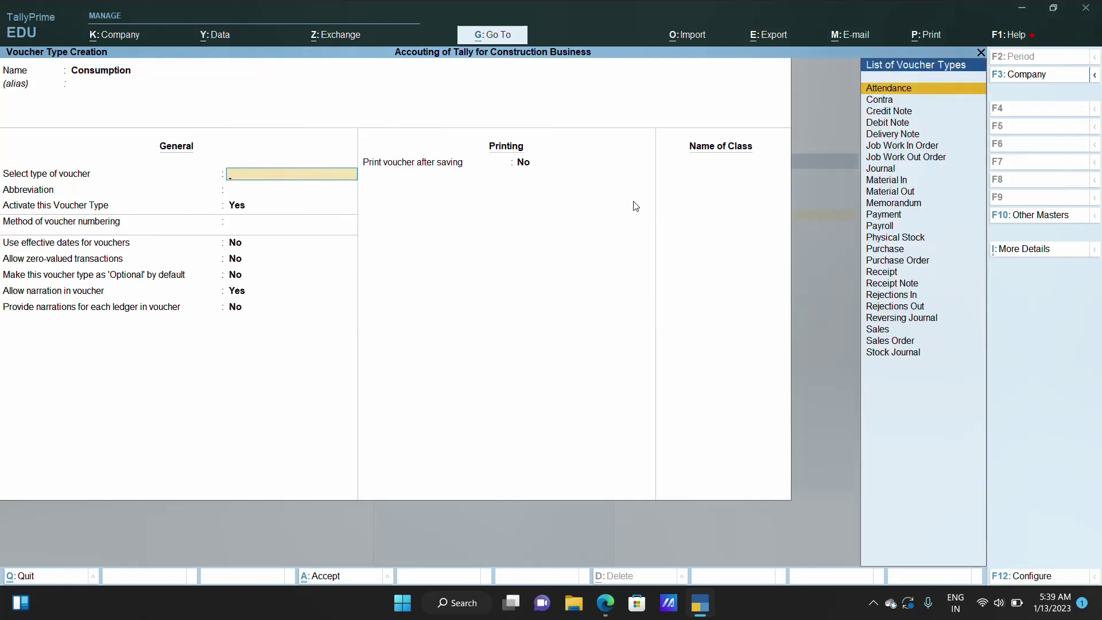
Step: Base the voucher type on Stock Journal, accepting the abbreviation Stk Jrnl and keeping it activated
{"action": "type", "text": "S"}
{"action": "key", "text": "Down"}
{"action": "key", "text": "Down"}
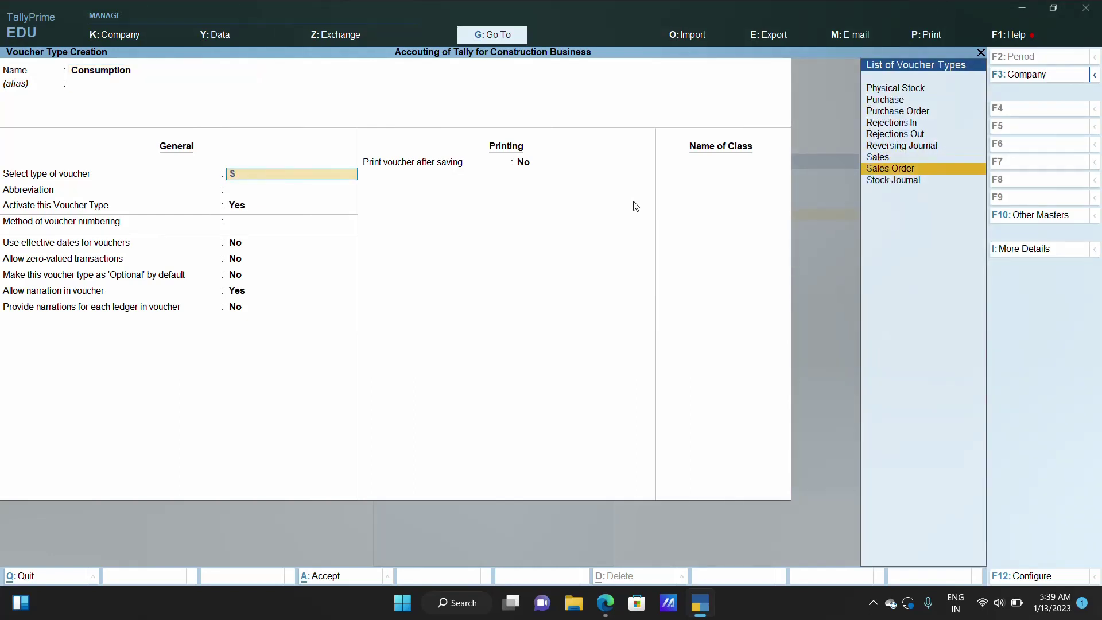
{"action": "key", "text": "Return"}
{"action": "key", "text": "Return"}
{"action": "key", "text": "Return"}
{"action": "key", "text": "Return"}
{"action": "key", "text": "Return"}
{"action": "key", "text": "Return"}
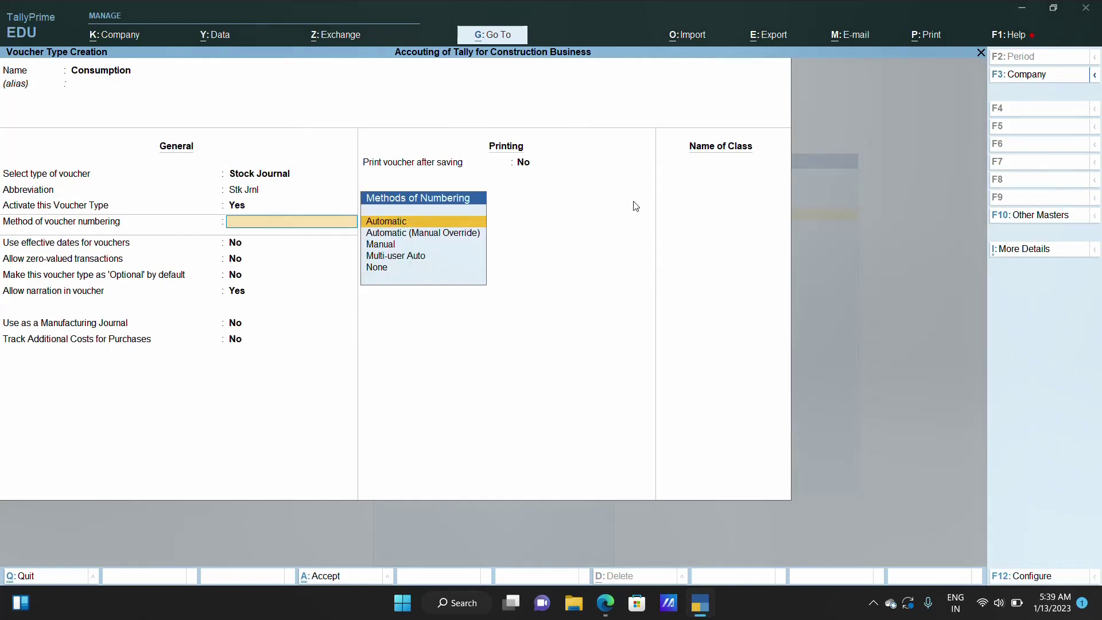
Step: Set the voucher numbering method to Automatic and accept the remaining general and printing defaults
{"action": "key", "text": "Return"}
{"action": "key", "text": "Return"}
{"action": "key", "text": "Return"}
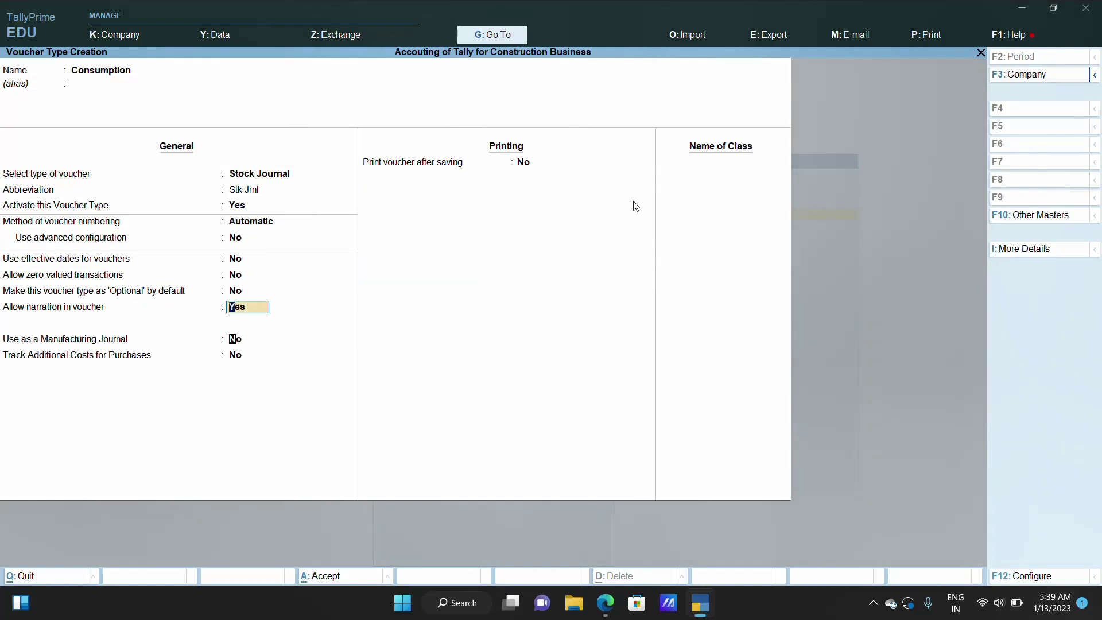
{"action": "key", "text": "Return"}
{"action": "key", "text": "Return"}
{"action": "key", "text": "Return"}
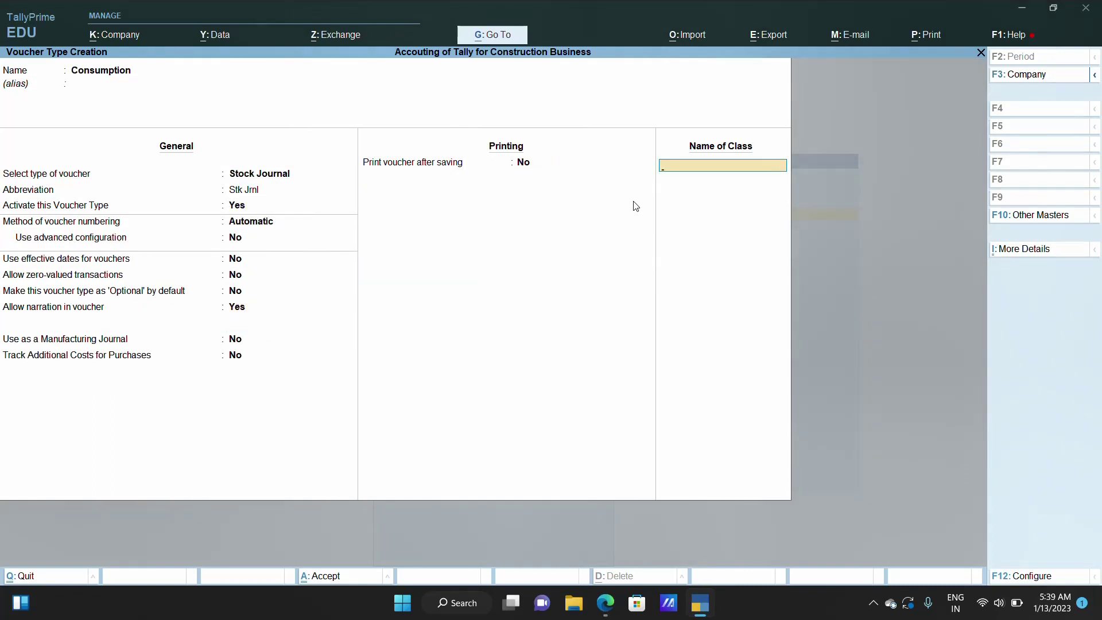
Step: Add a voucher class named Consumption, with Inter-Godown Transfers set to No and Job Costing Consumption set to Yes
{"action": "type", "text": "Consumpti"}
{"action": "type", "text": "on"}
{"action": "key", "text": "Return"}
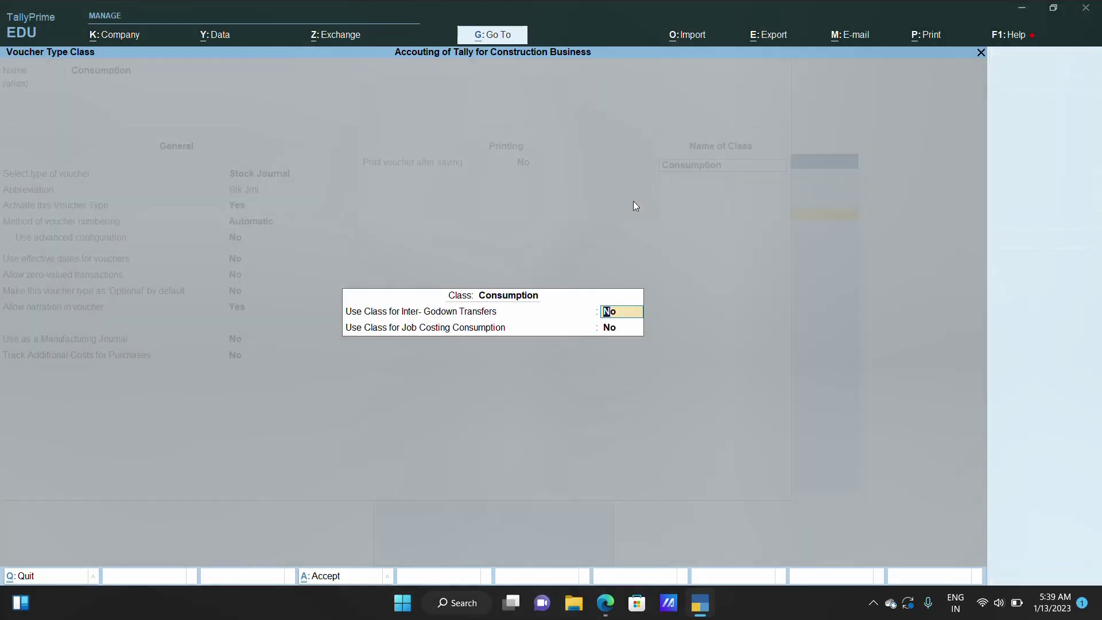
{"action": "key", "text": "Return"}
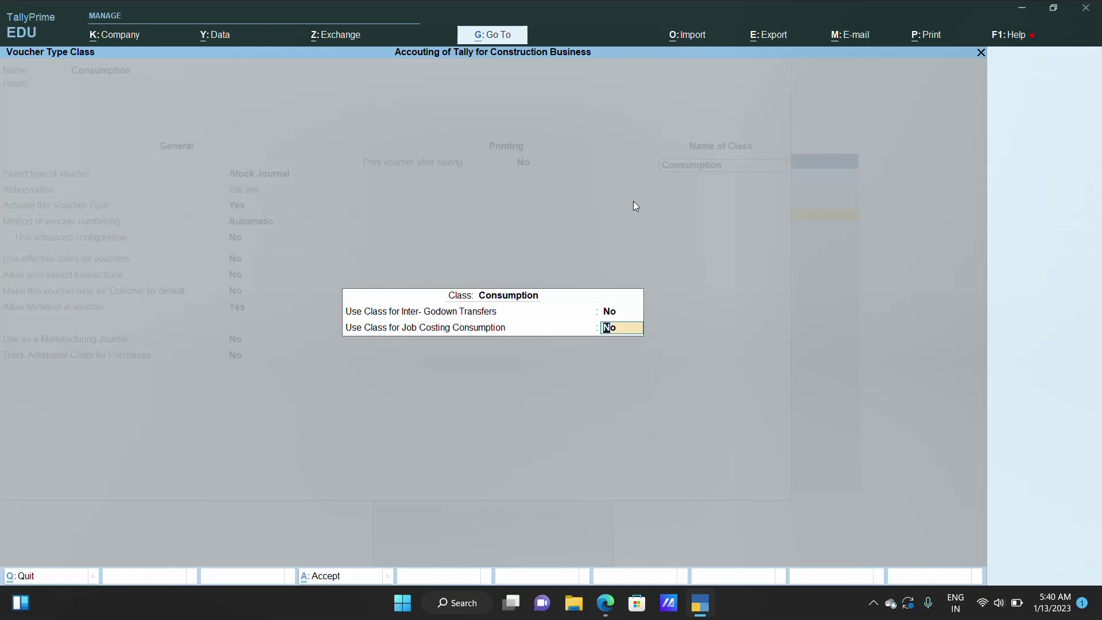
{"action": "type", "text": "y"}
{"action": "key", "text": "Return"}
{"action": "key", "text": "Return"}
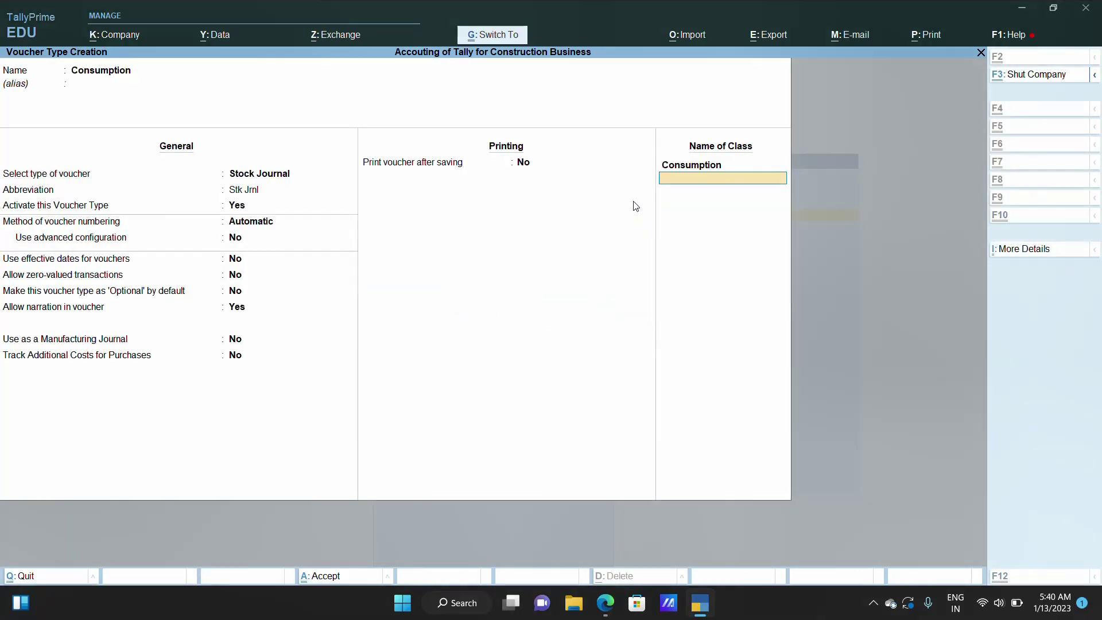
Step: Save the Consumption voucher type and return to the Gateway of Tally
{"action": "key", "text": "Return"}
{"action": "key", "text": "Escape"}
{"action": "key", "text": "y"}
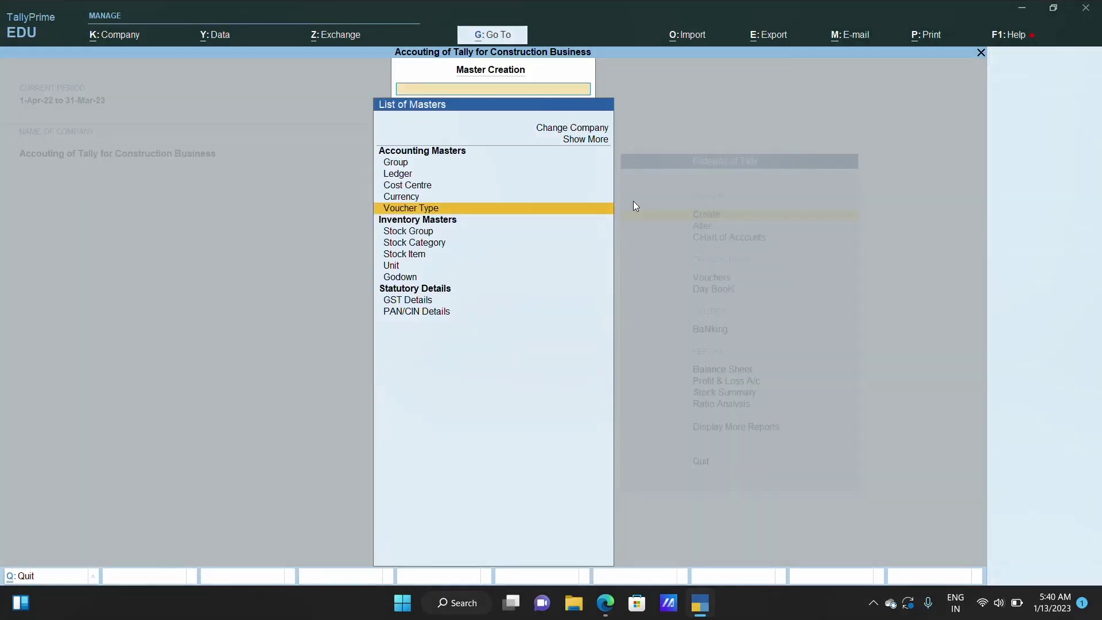
{"action": "key", "text": "Escape"}
Step: Open a new inventory voucher of type Consumption using its Consumption class
{"action": "key", "text": "Down"}
{"action": "key", "text": "Down"}
{"action": "key", "text": "Down"}
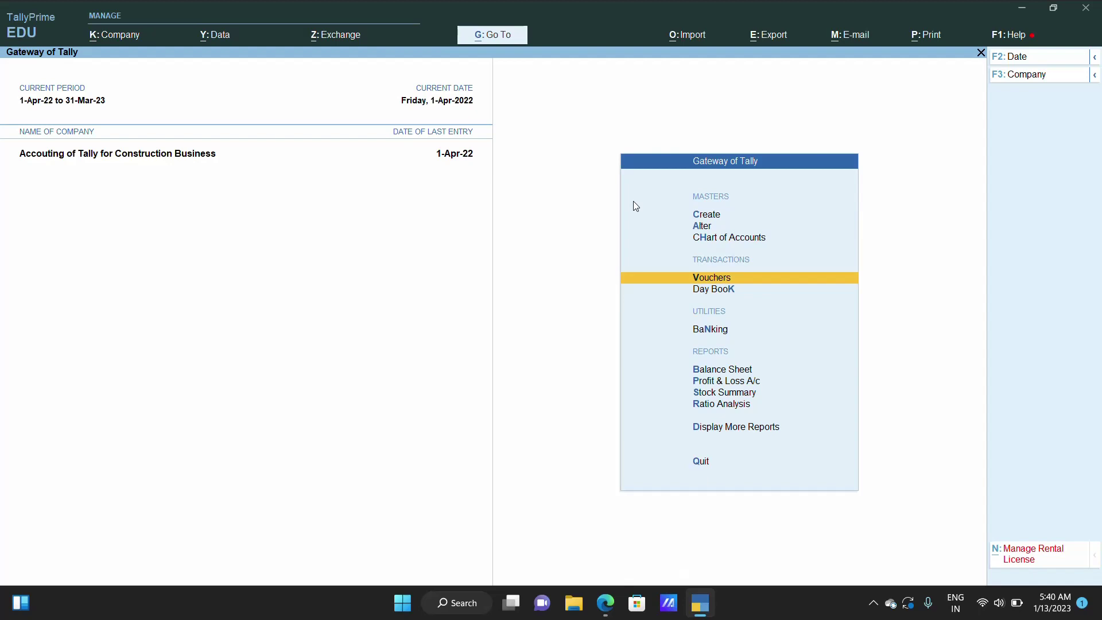
{"action": "key", "text": "Return"}
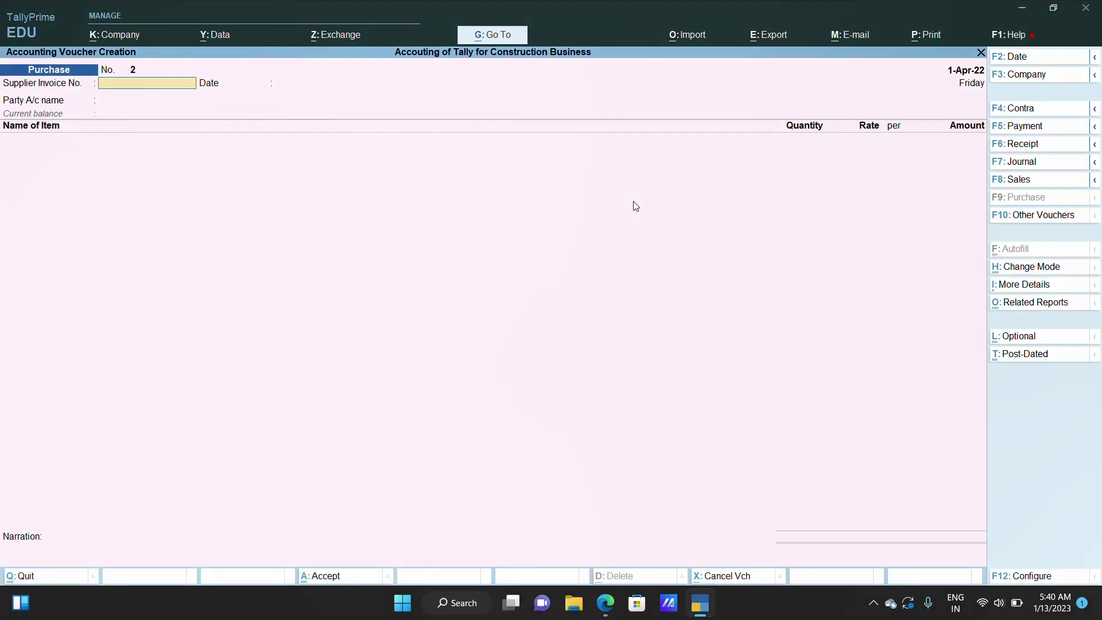
{"action": "left_click", "coordinate": [1026, 223]}
{"action": "key", "text": "Down"}
{"action": "key", "text": "Down"}
{"action": "key", "text": "Down"}
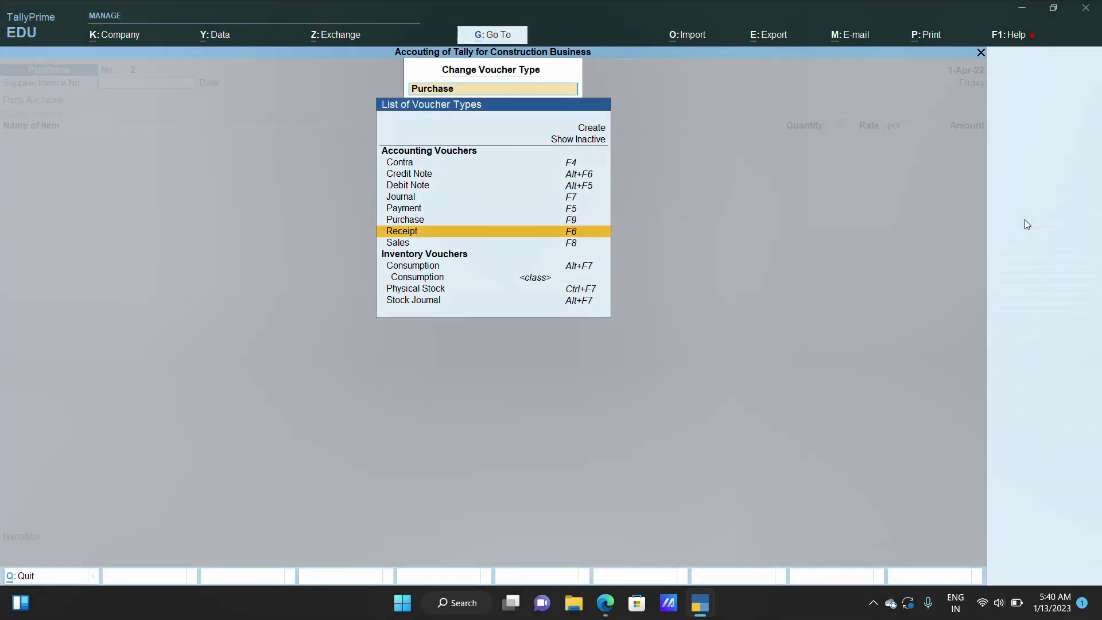
{"action": "key", "text": "Down"}
{"action": "key", "text": "Down"}
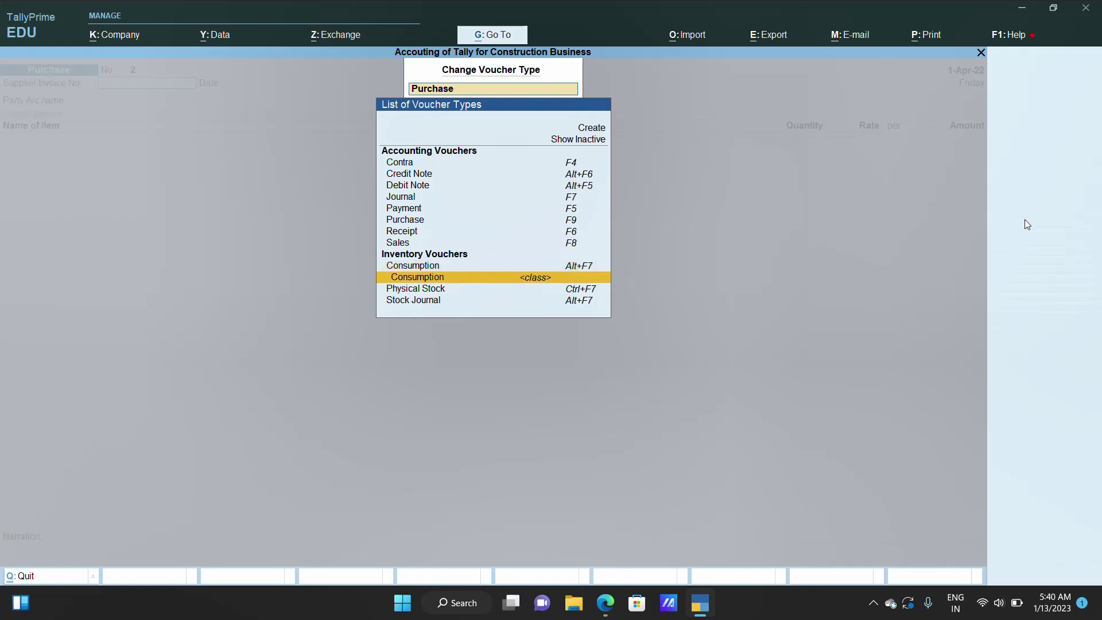
{"action": "key", "text": "Return"}
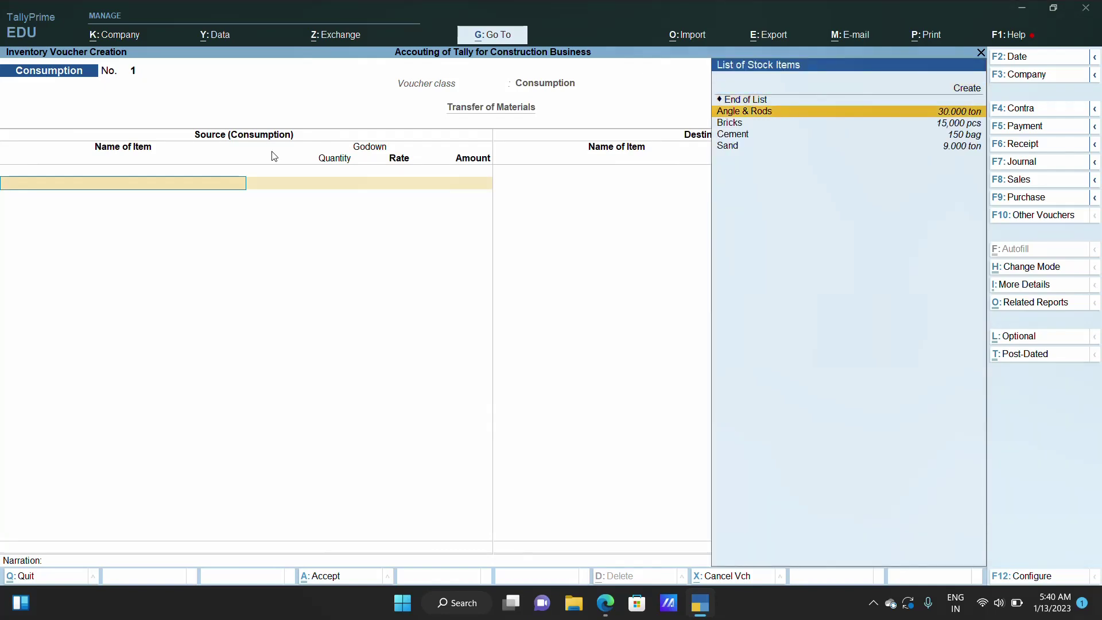
Step: Record consumption of 4 tons of Angle & Rods from the godown Rajendra Nagar Phase-1, accepting the rate of 7,500 per ton
{"action": "key", "text": "Return"}
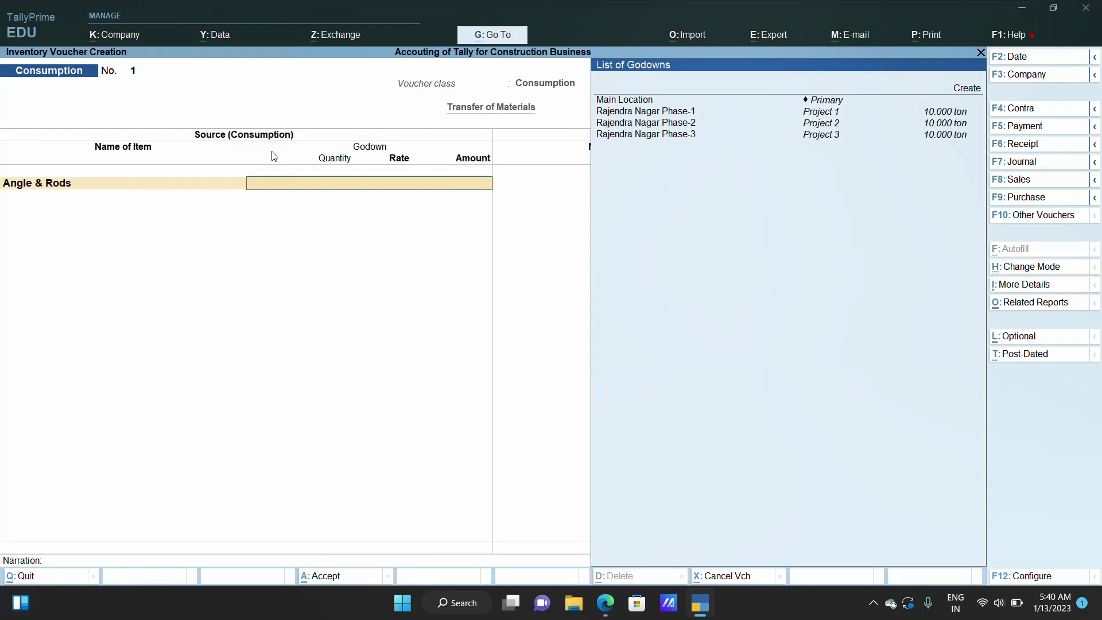
{"action": "key", "text": "Down"}
{"action": "key", "text": "Down"}
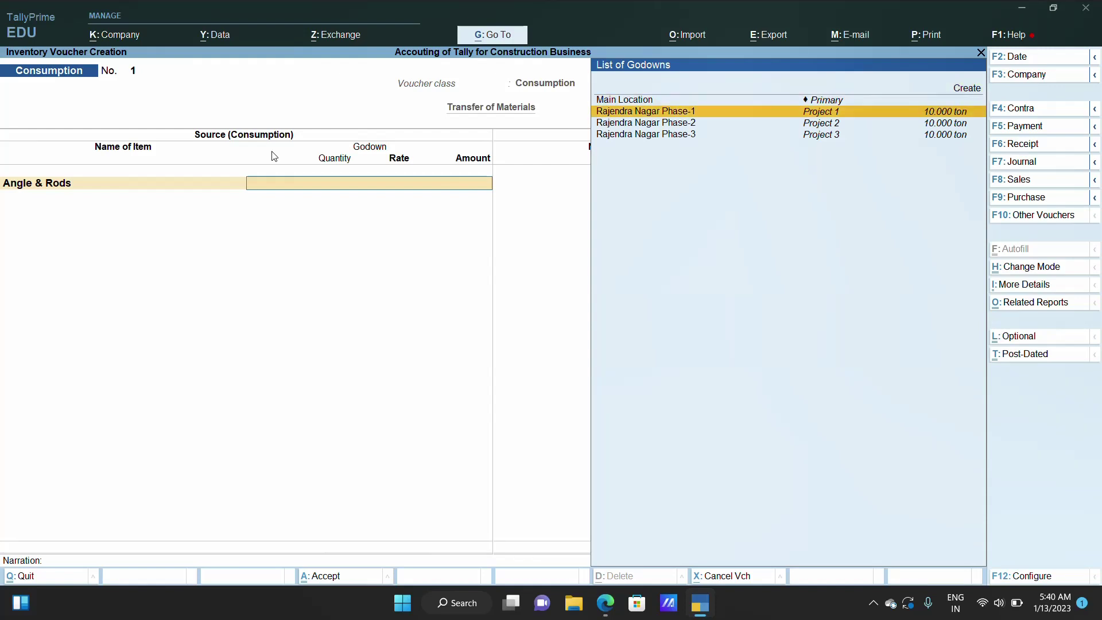
{"action": "key", "text": "Return"}
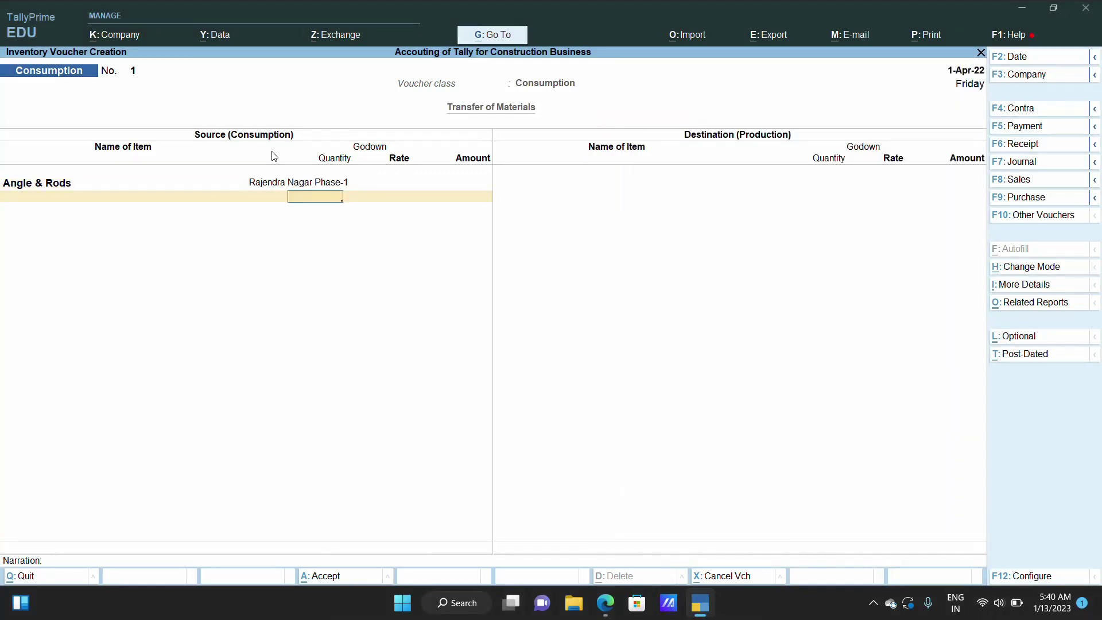
{"action": "type", "text": "4"}
{"action": "key", "text": "Return"}
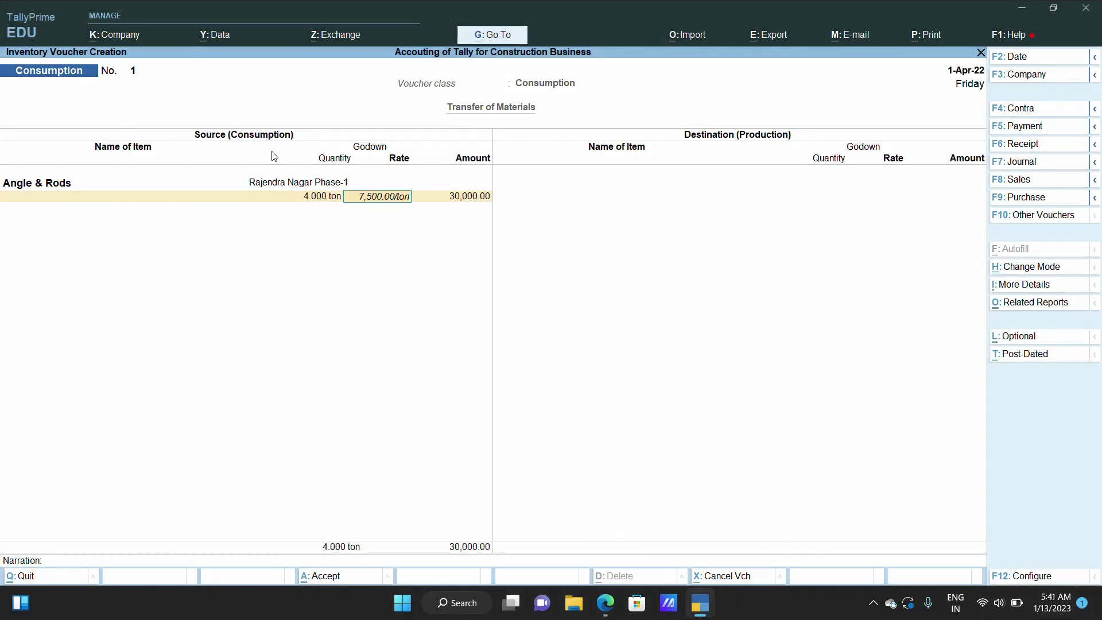
{"action": "key", "text": "Return"}
{"action": "key", "text": "Return"}
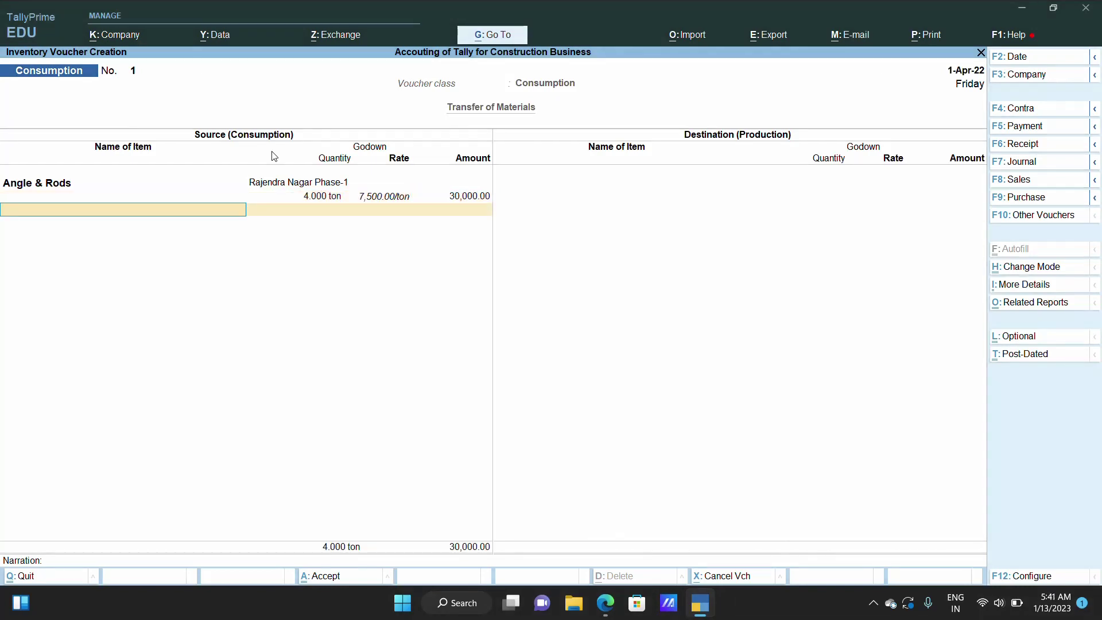
Step: Record consumption of 1,000 pcs of Bricks from the godown Rajendra Nagar Phase-1, accepting the rate of 4.50 per piece
{"action": "key", "text": "Down"}
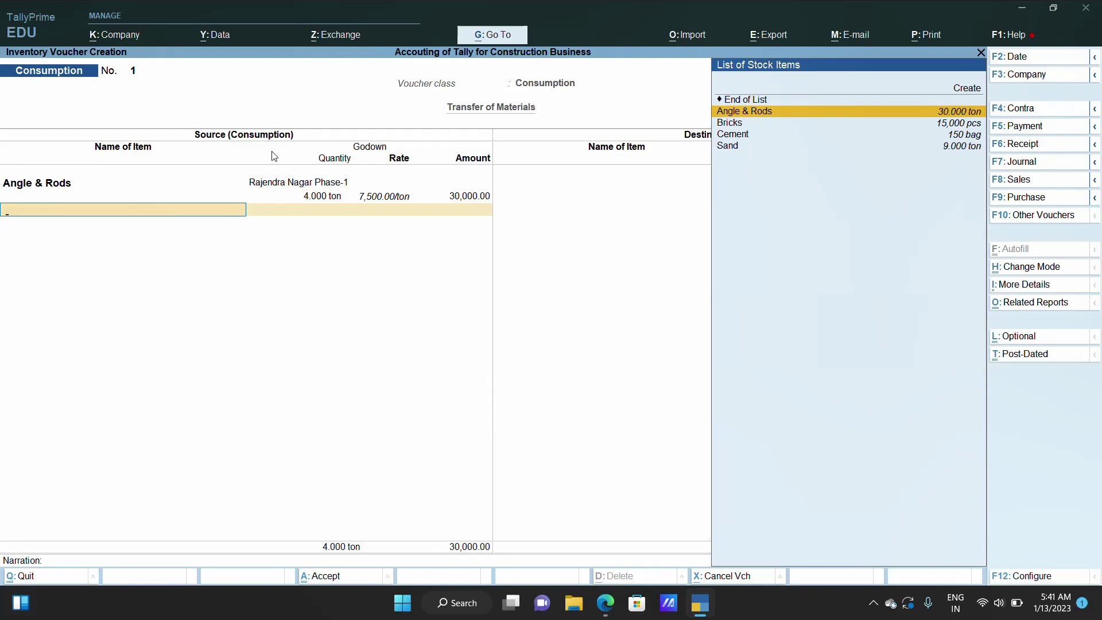
{"action": "key", "text": "Down"}
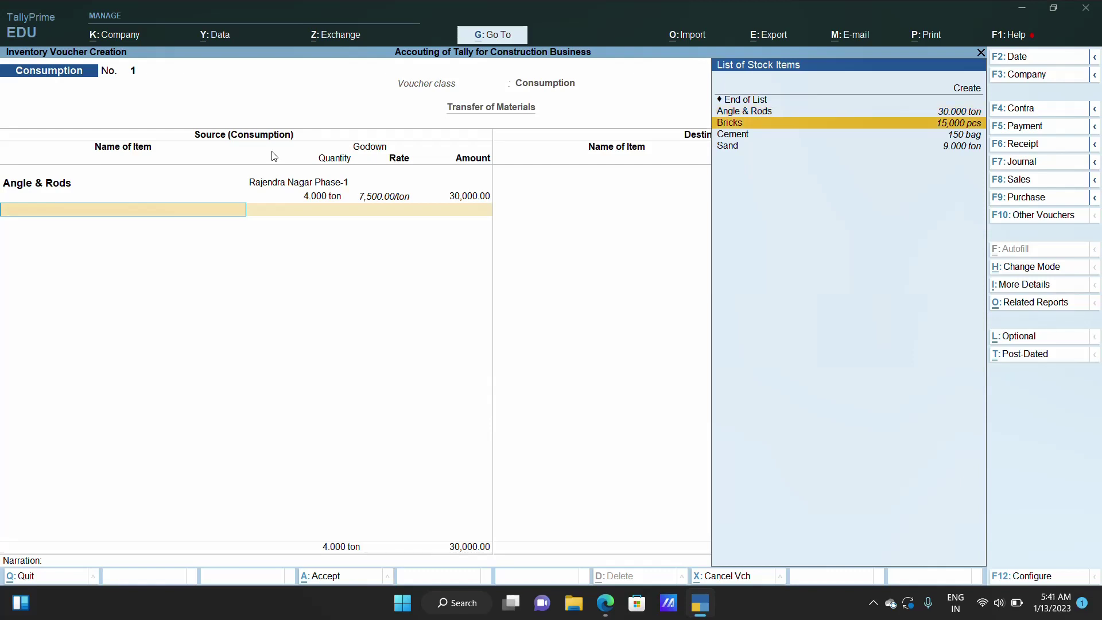
{"action": "key", "text": "Return"}
{"action": "key", "text": "Down"}
{"action": "key", "text": "Down"}
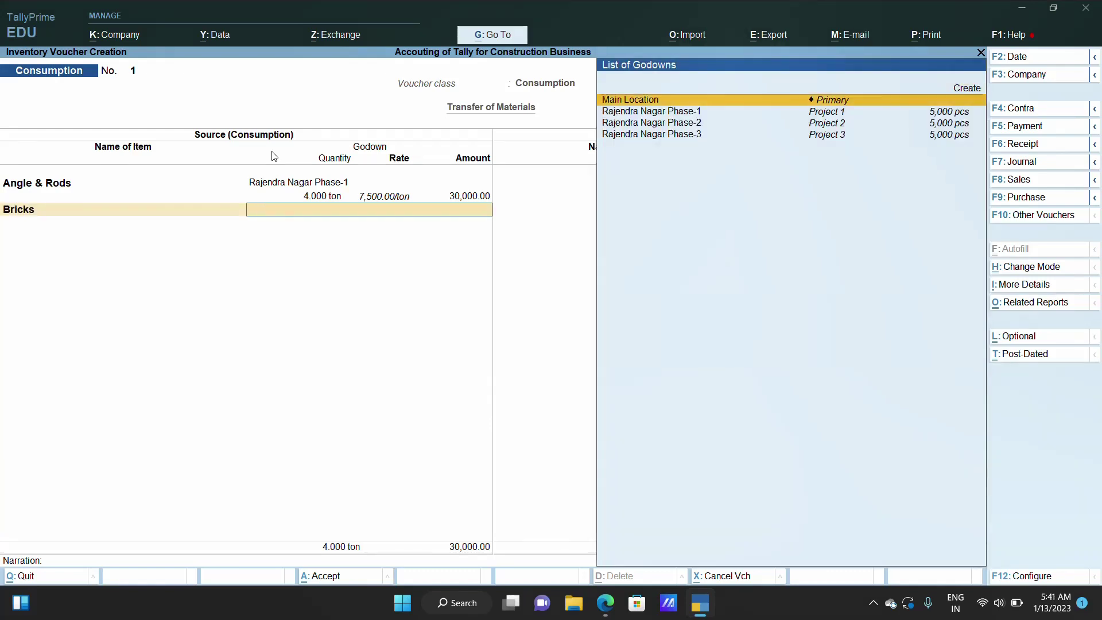
{"action": "key", "text": "Return"}
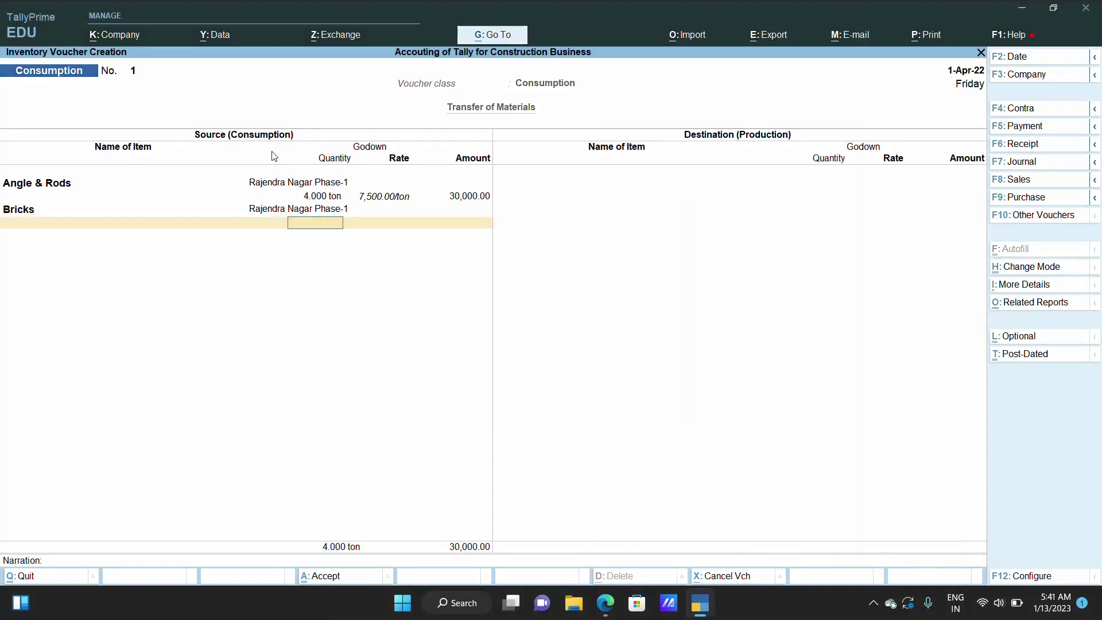
{"action": "type", "text": "1000"}
{"action": "key", "text": "Return"}
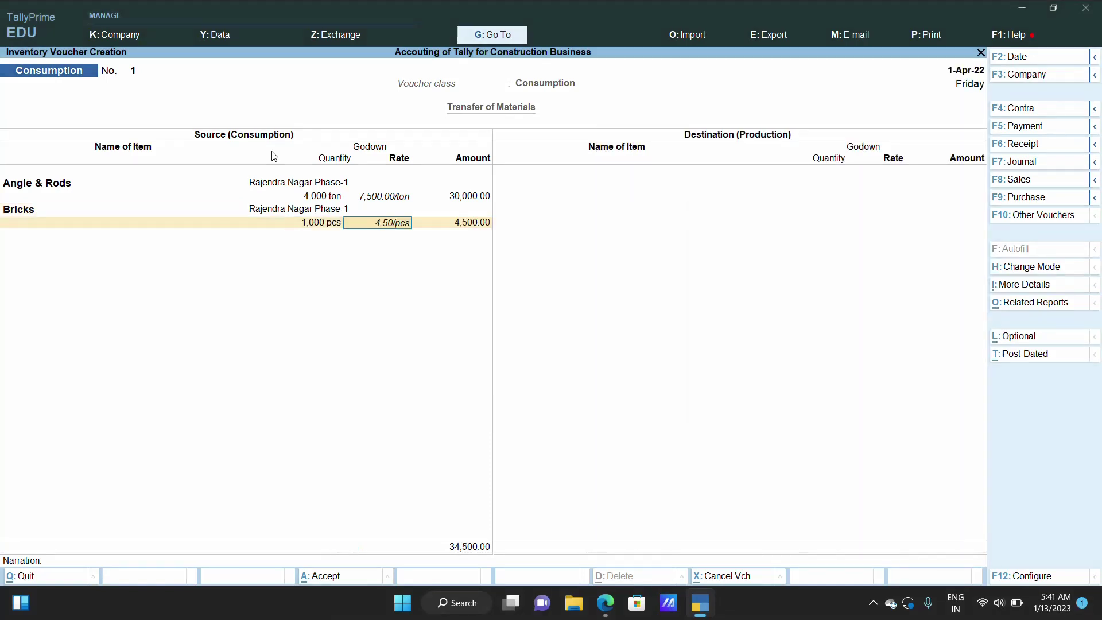
{"action": "key", "text": "Return"}
{"action": "key", "text": "Return"}
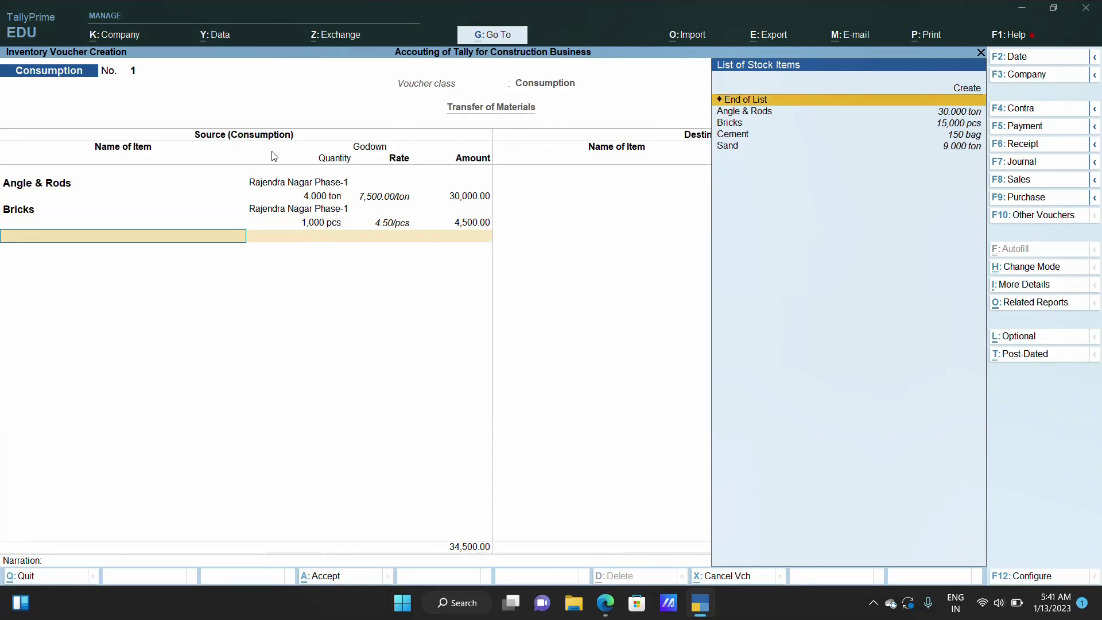
Step: Record consumption of 10 bags of Cement from the godown Rajendra Nagar Phase-1, accepting the rate of 600 per bag
{"action": "key", "text": "Down"}
{"action": "key", "text": "Down"}
{"action": "key", "text": "Down"}
{"action": "key", "text": "Return"}
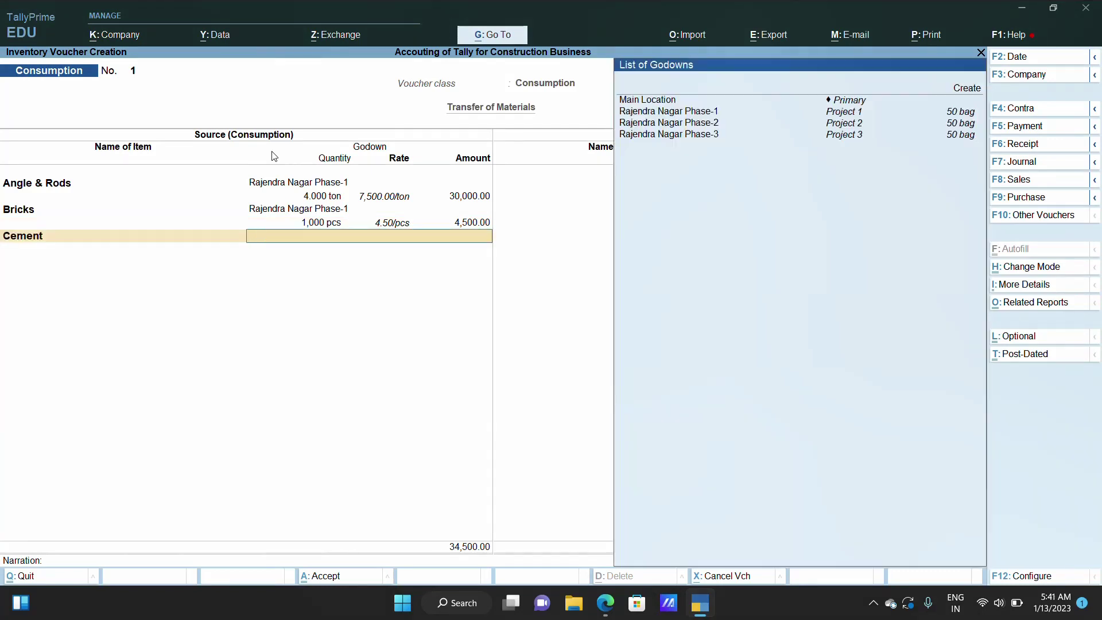
{"action": "key", "text": "Return"}
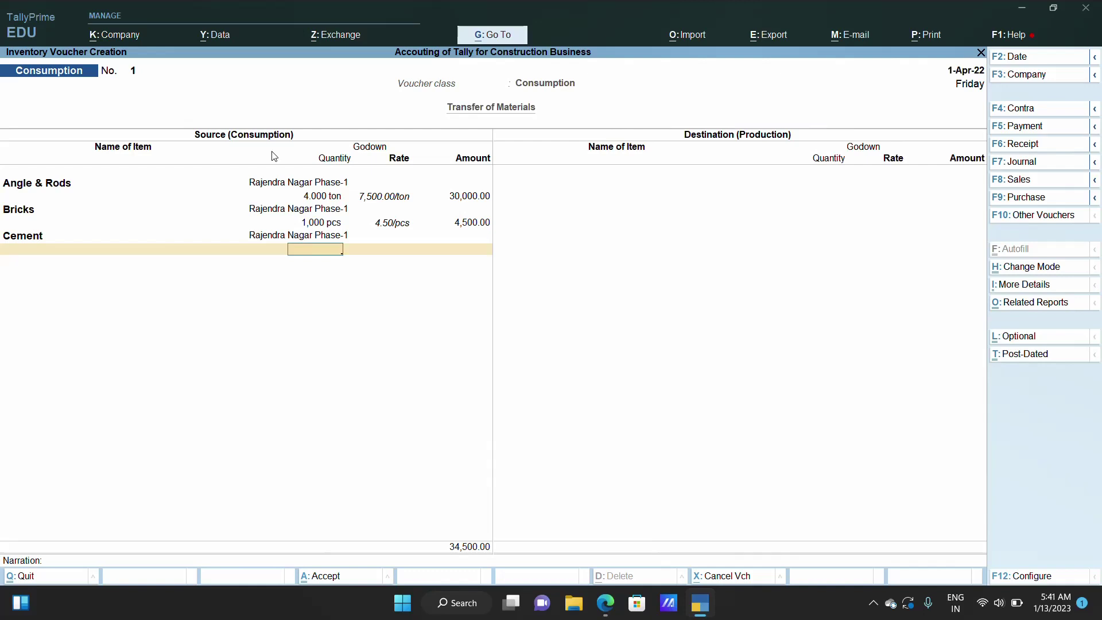
{"action": "type", "text": "10"}
{"action": "key", "text": "Return"}
{"action": "key", "text": "Return"}
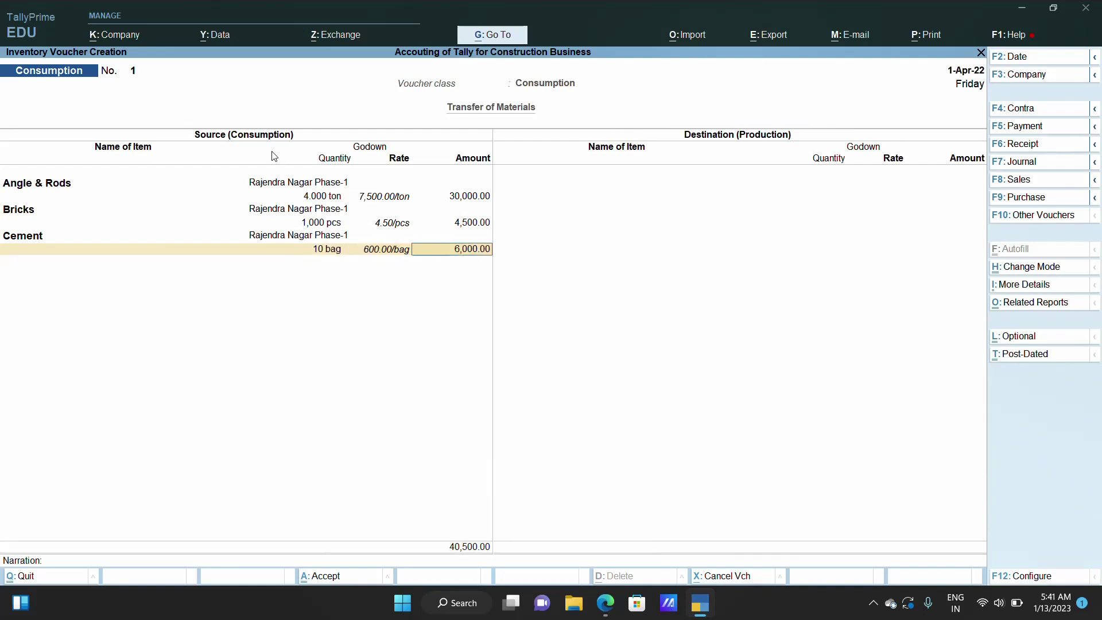
{"action": "key", "text": "Return"}
Step: Record consumption of 2 tons of Sand from the godown Rajendra Nagar Phase-1, accepting the rate of 900 per ton
{"action": "key", "text": "Down"}
{"action": "key", "text": "Down"}
{"action": "key", "text": "Down"}
{"action": "key", "text": "Down"}
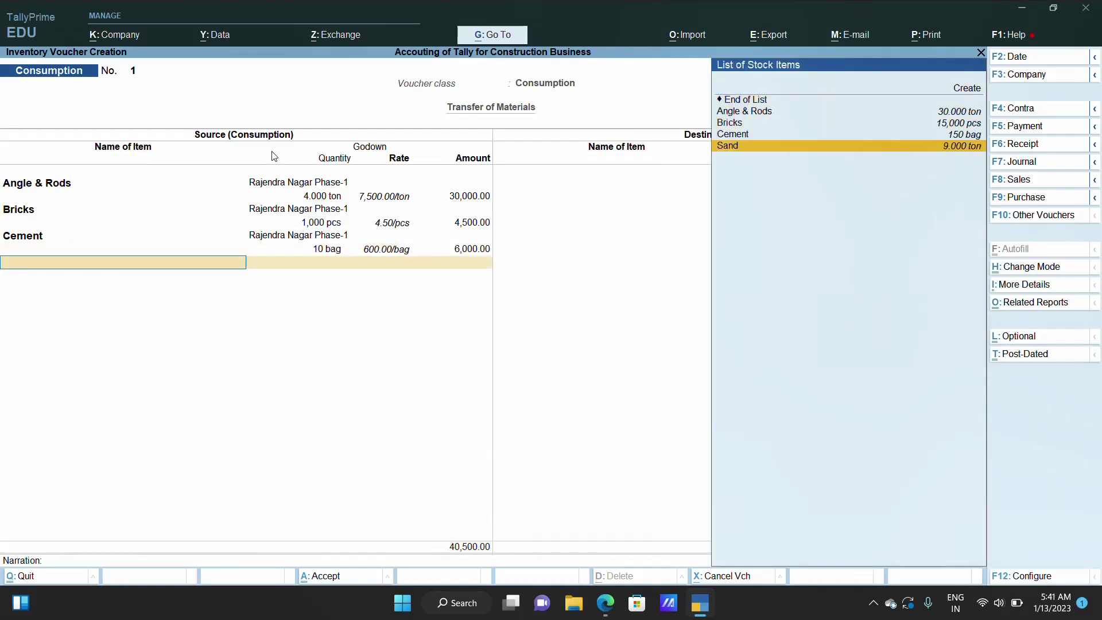
{"action": "key", "text": "Return"}
{"action": "key", "text": "Down"}
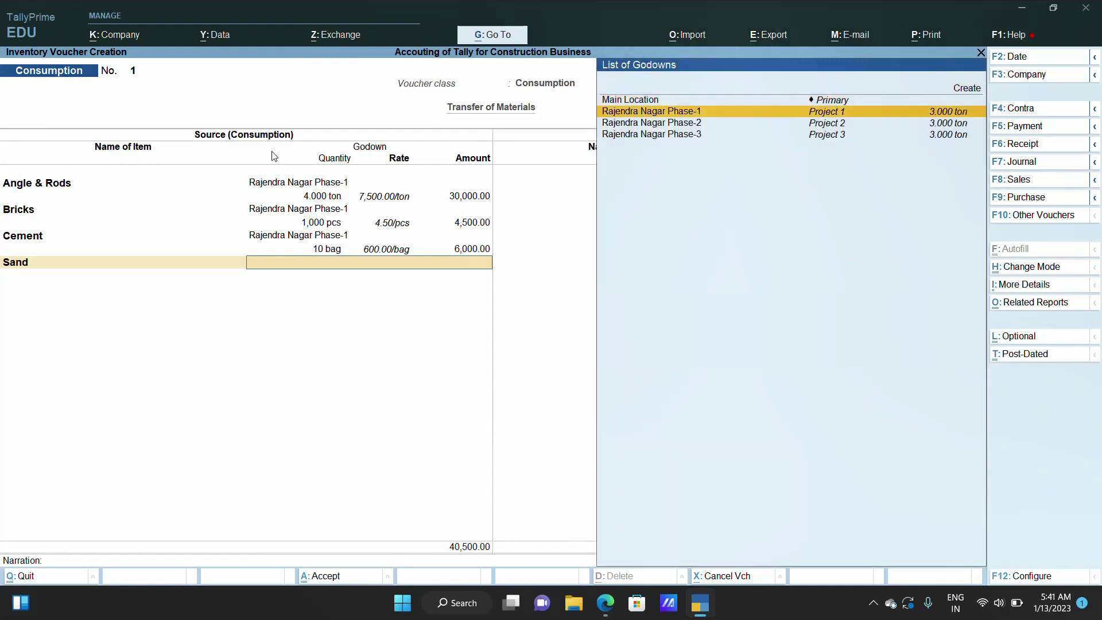
{"action": "key", "text": "Return"}
{"action": "type", "text": "2"}
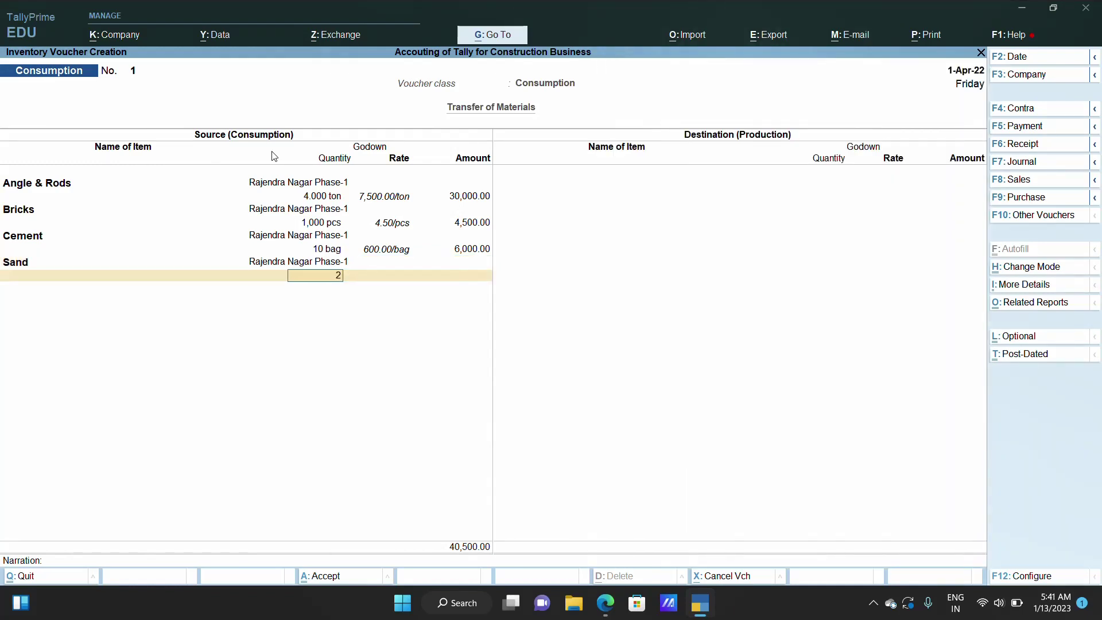
{"action": "key", "text": "Return"}
{"action": "key", "text": "Return"}
{"action": "key", "text": "Return"}
{"action": "key", "text": "Return"}
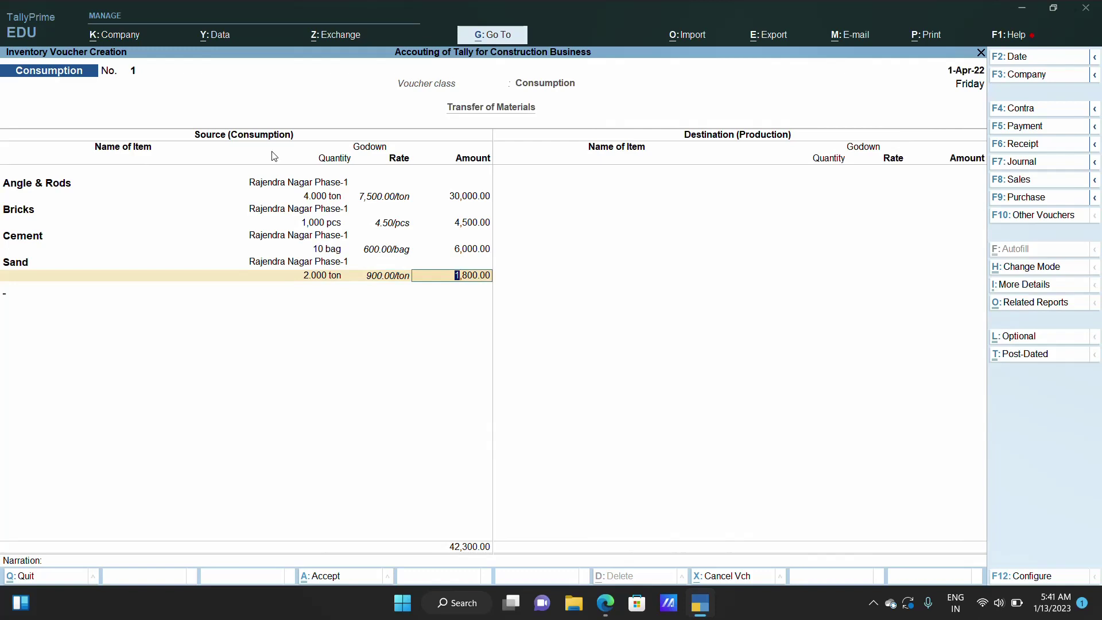
Step: End the item lists without any destination item, save the Consumption voucher and return to the Gateway of Tally
{"action": "key", "text": "Return"}
{"action": "key", "text": "Return"}
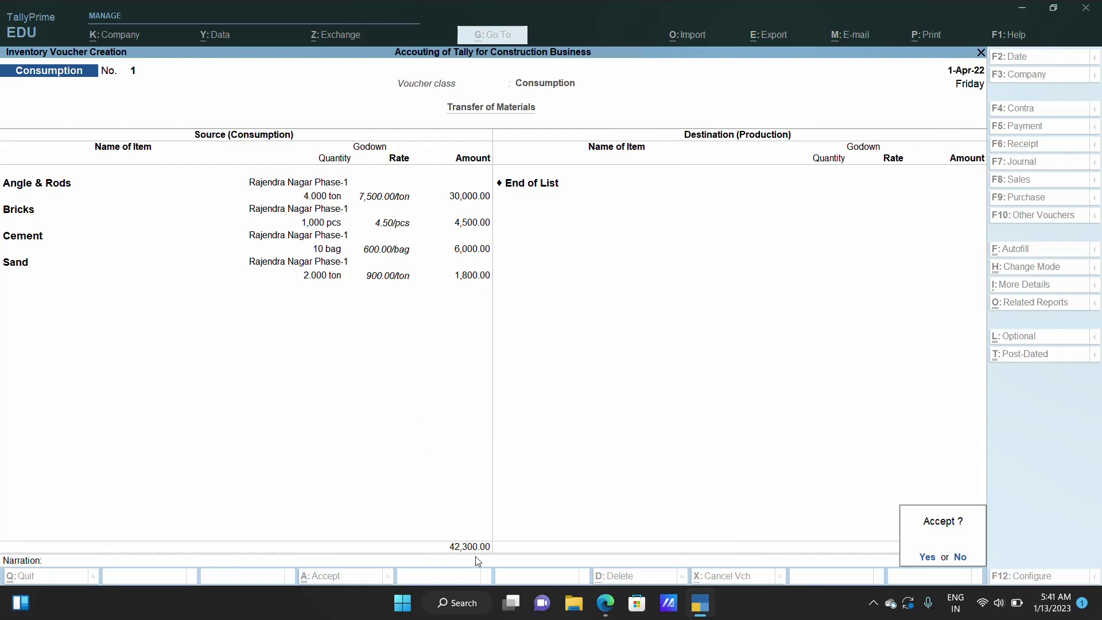
{"action": "key", "text": "y"}
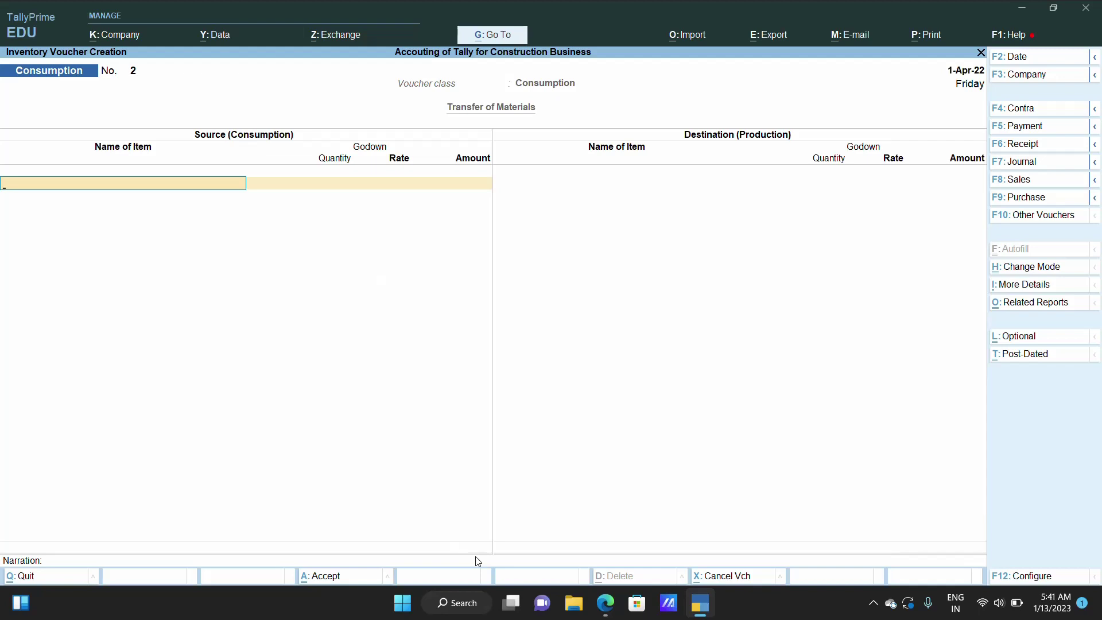
{"action": "key", "text": "Escape"}
{"action": "key", "text": "y"}
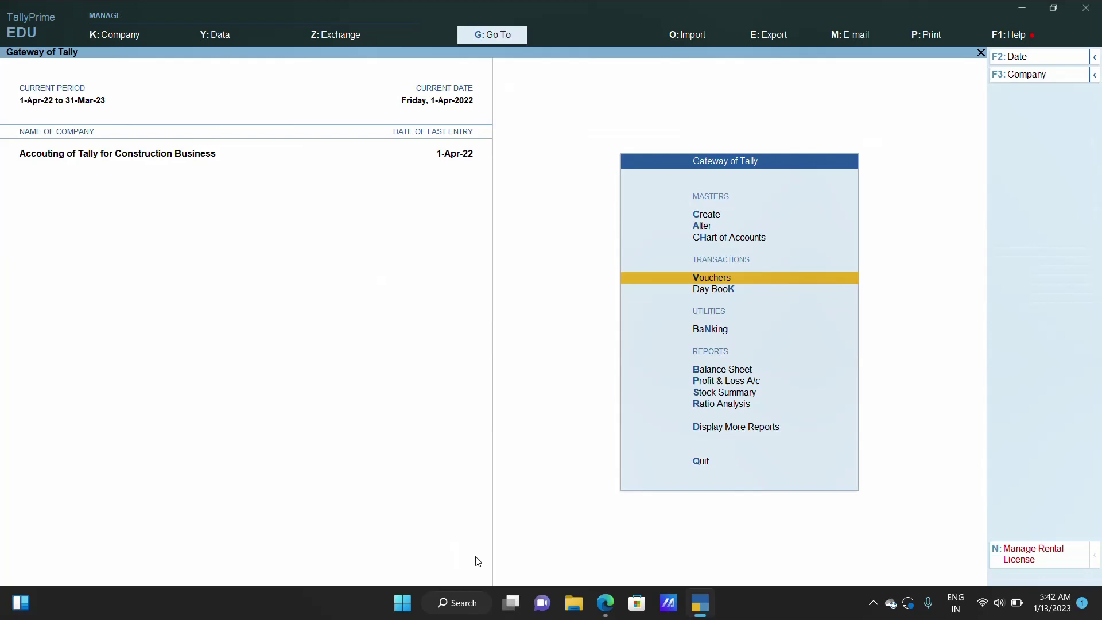
Step: Open a new Payment voucher and set Cash as the account paid from
{"action": "key", "text": "Return"}
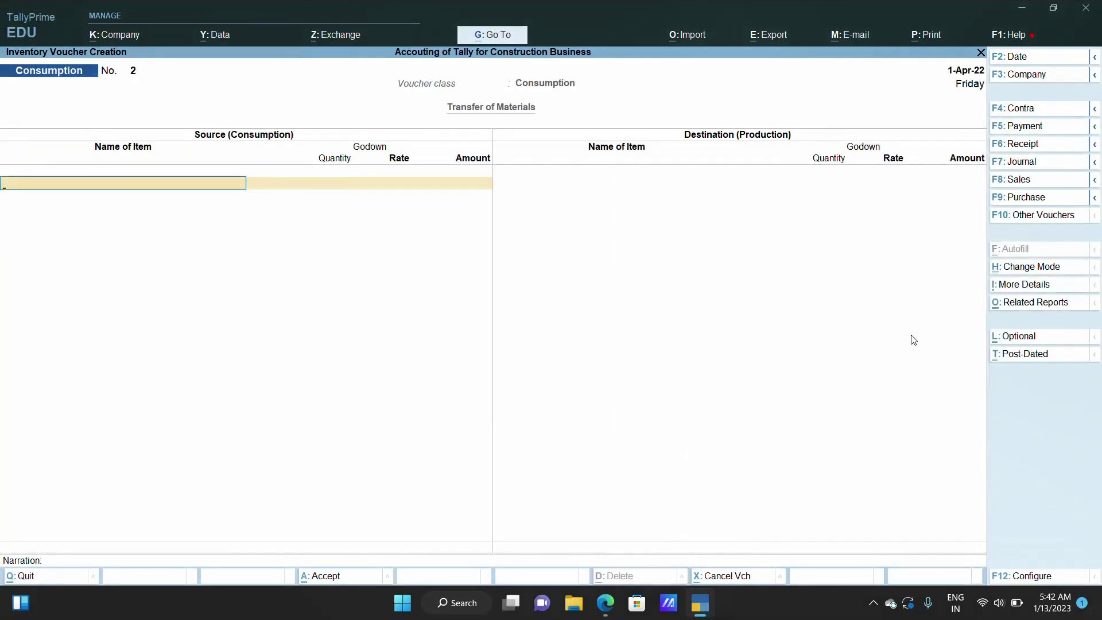
{"action": "left_click", "coordinate": [1022, 203]}
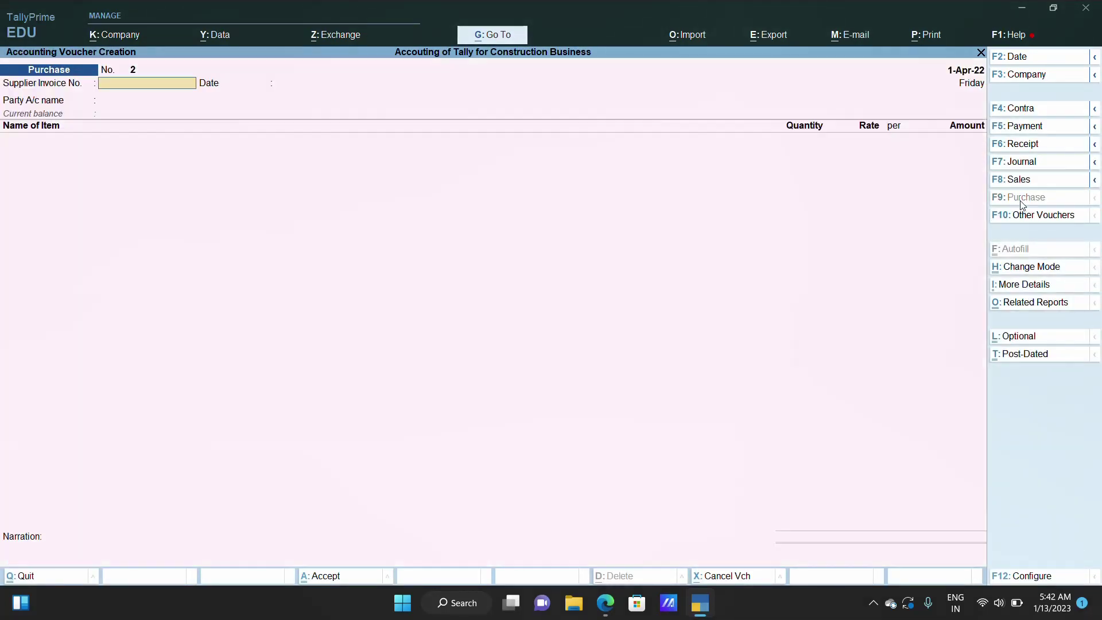
{"action": "left_click", "coordinate": [1022, 137]}
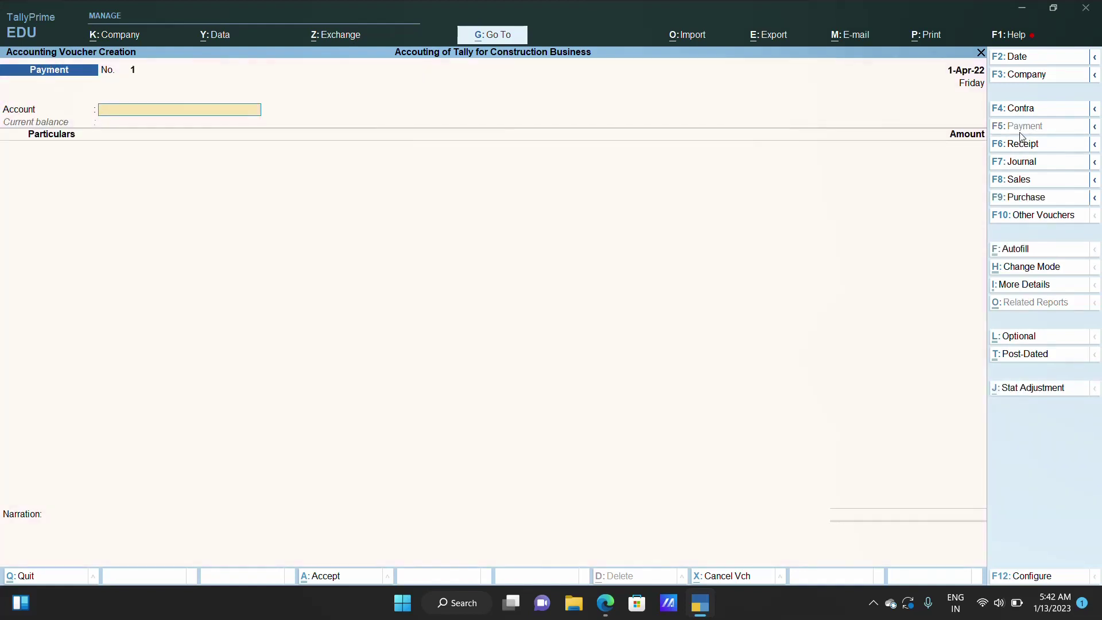
{"action": "type", "text": "c"}
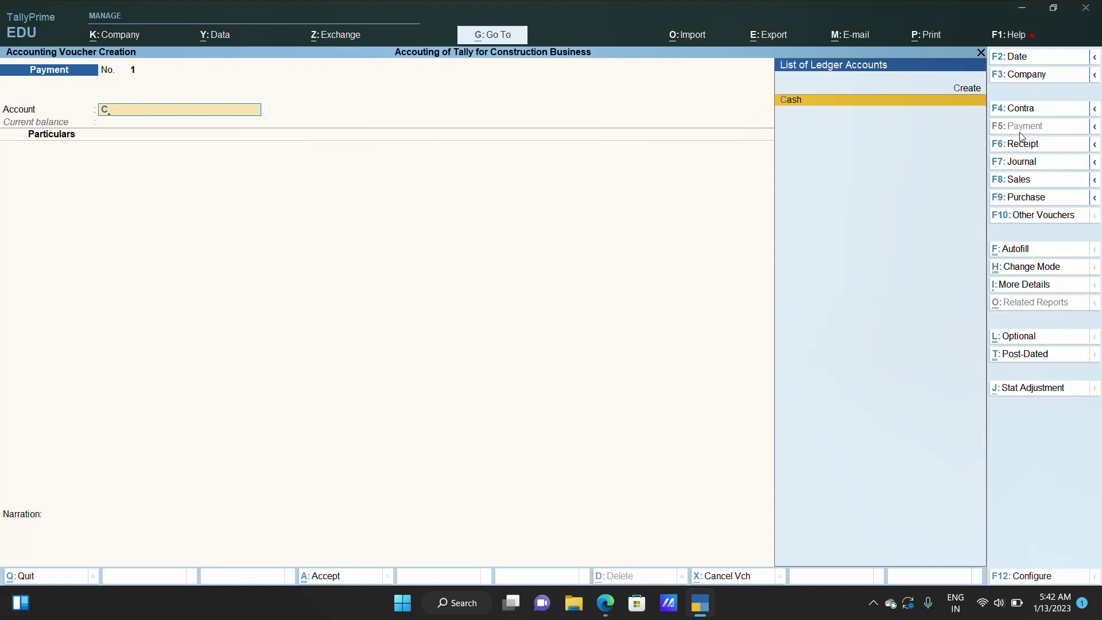
{"action": "key", "text": "Return"}
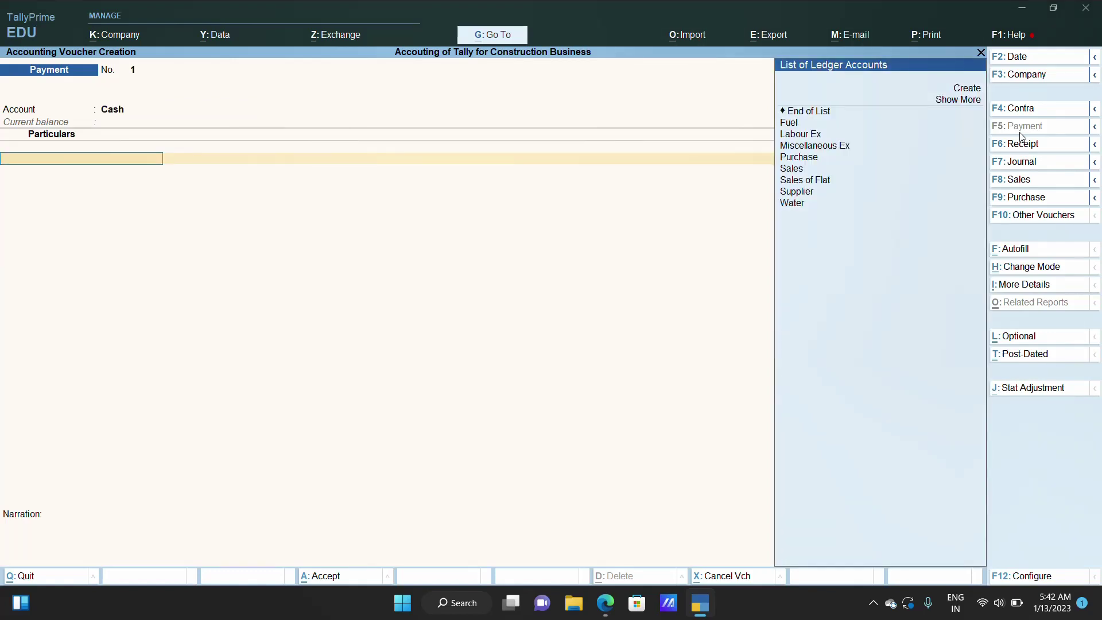
Step: Add a Labour Ex payment of 2,500 and allocate the full amount to the cost centre Project 1
{"action": "key", "text": "Down"}
{"action": "key", "text": "Down"}
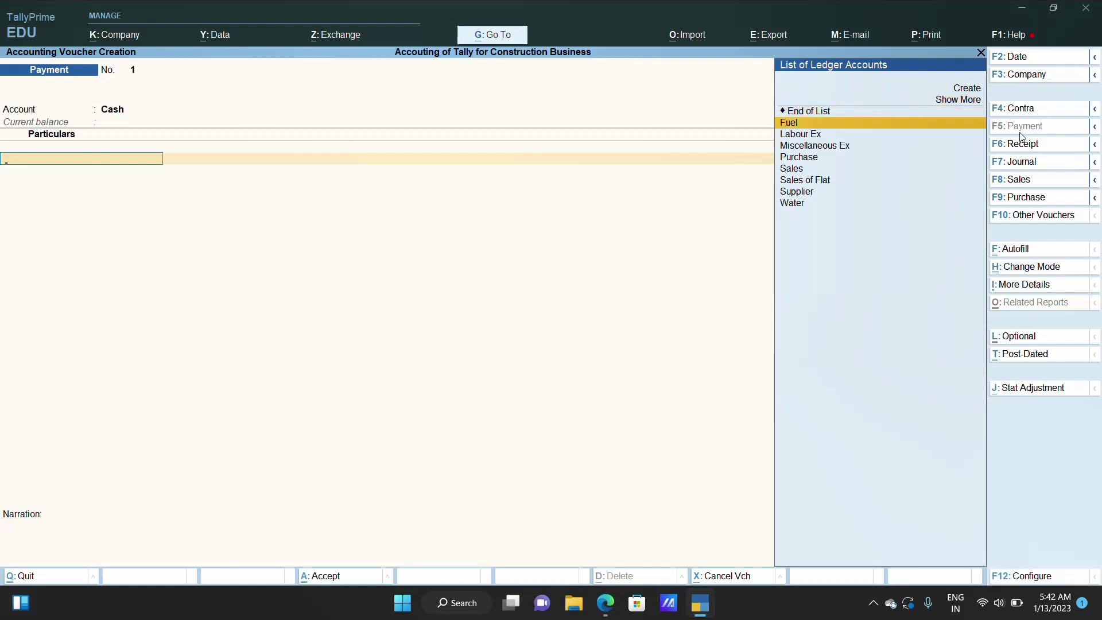
{"action": "key", "text": "Down"}
{"action": "key", "text": "Return"}
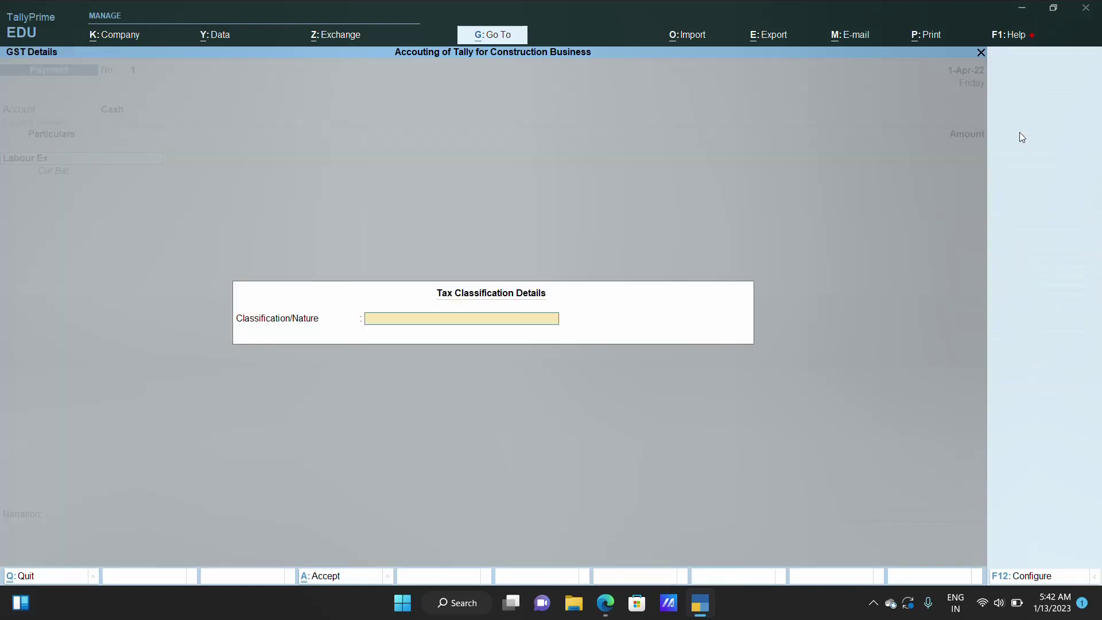
{"action": "key", "text": "Return"}
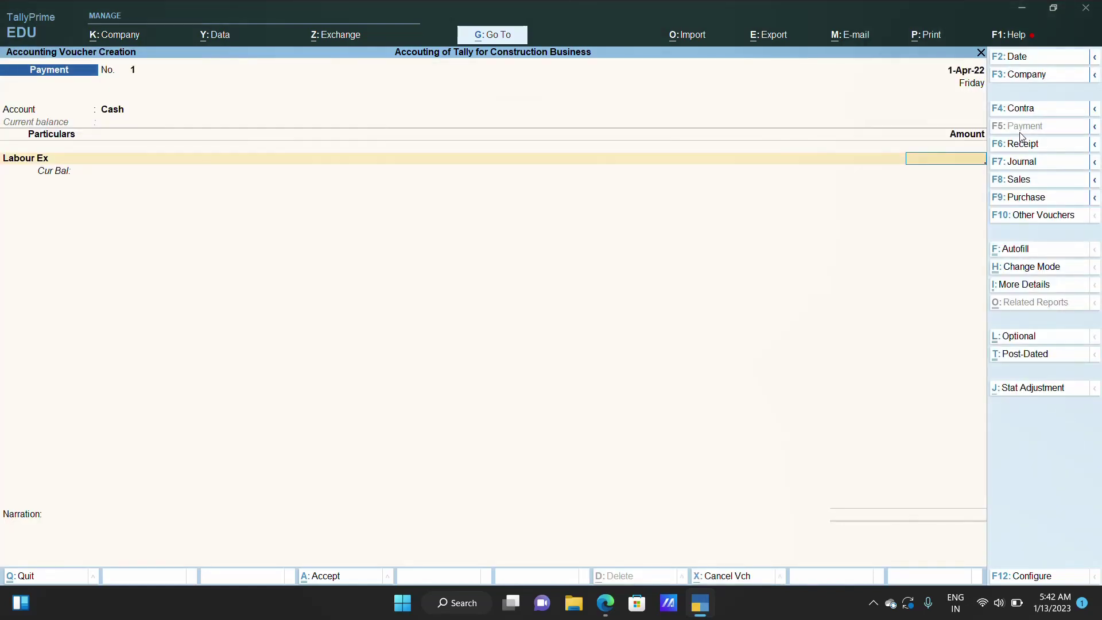
{"action": "type", "text": "2500"}
{"action": "key", "text": "Return"}
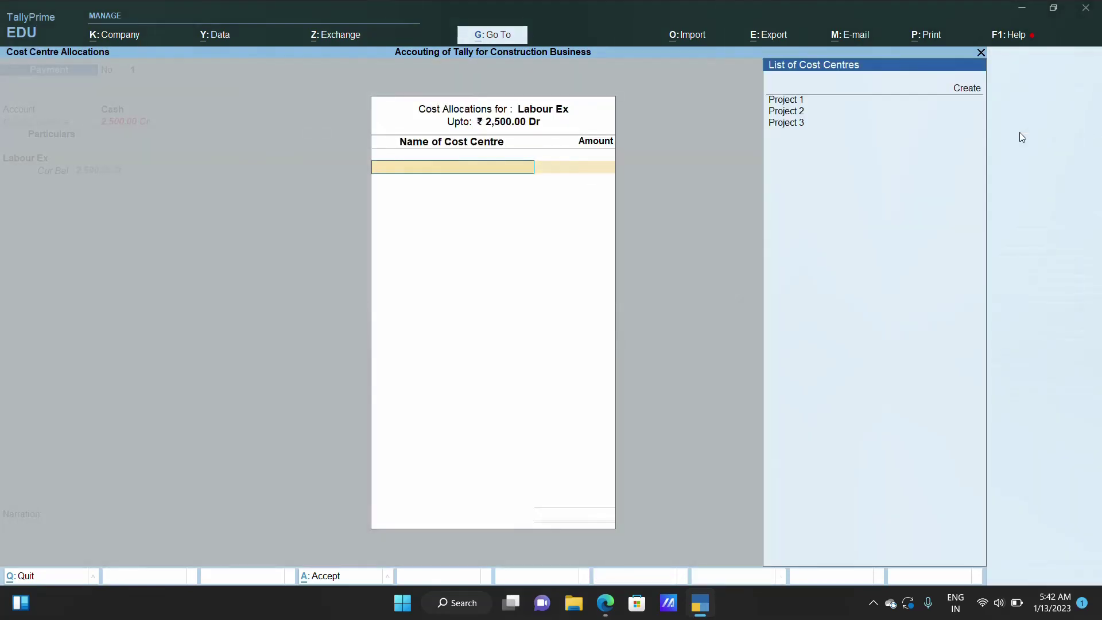
{"action": "key", "text": "Down"}
{"action": "key", "text": "Return"}
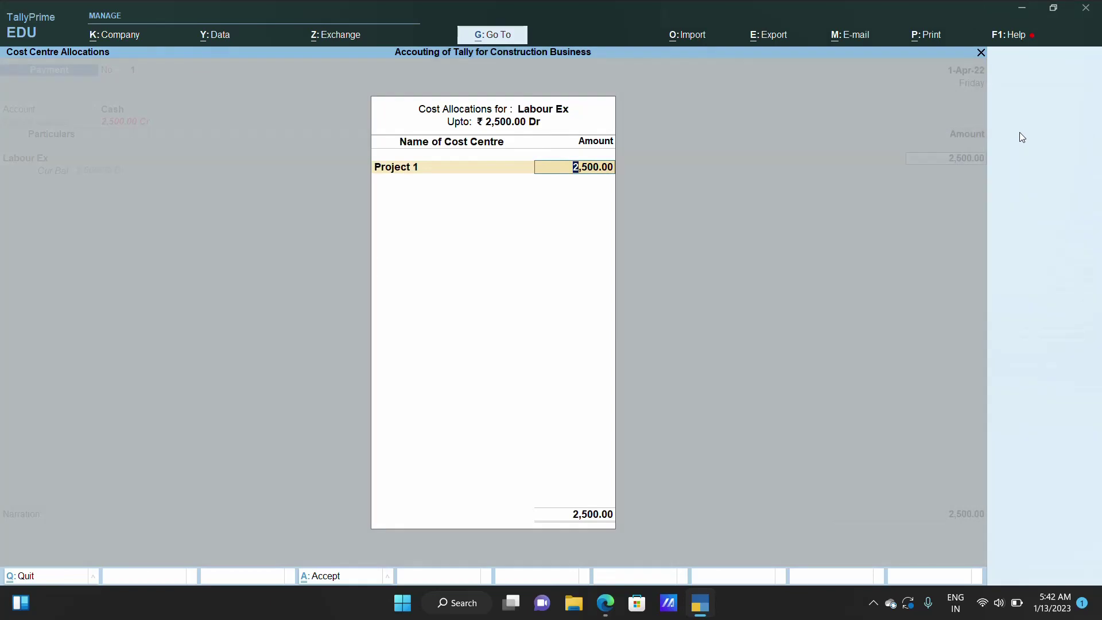
{"action": "key", "text": "Return"}
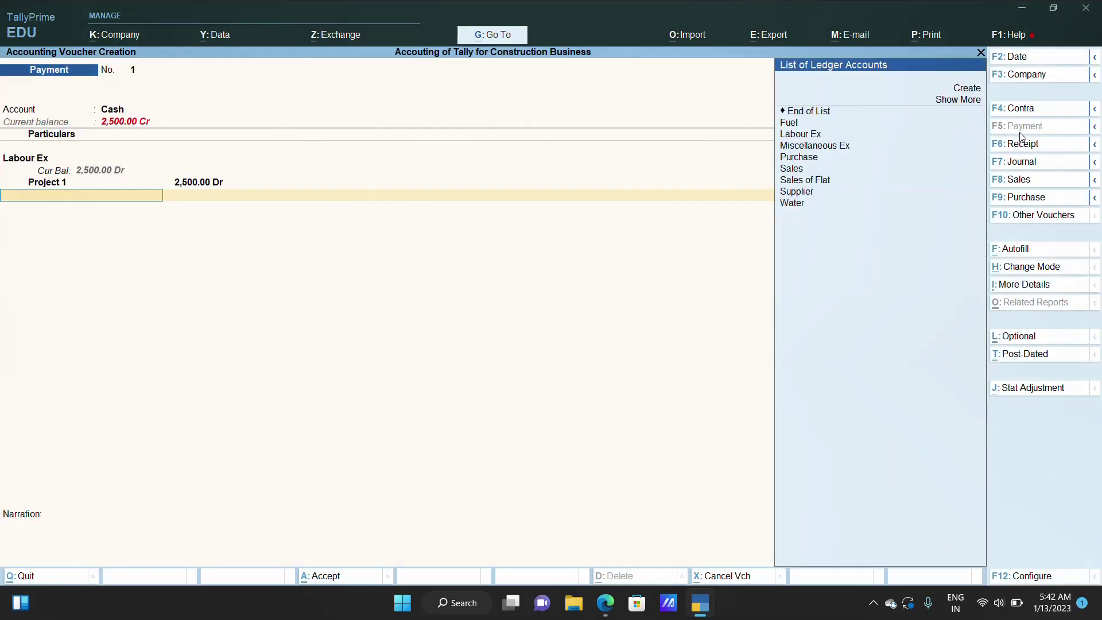
Step: Add a Water payment of 500 and allocate the full amount to the cost centre Project 1
{"action": "key", "text": "Down"}
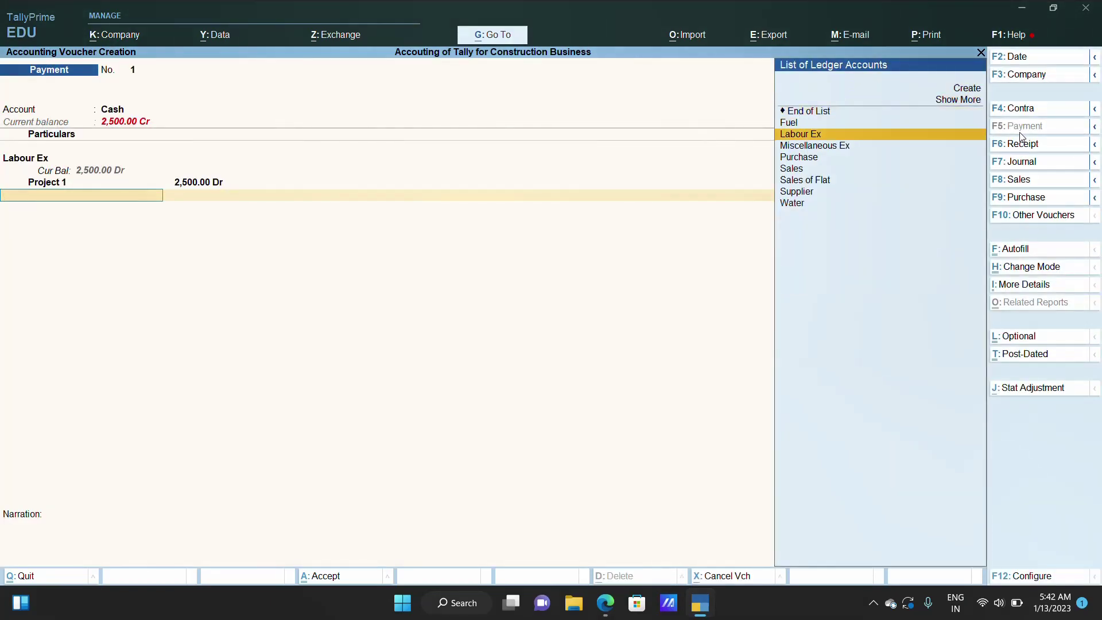
{"action": "key", "text": "Down"}
{"action": "key", "text": "Down"}
{"action": "key", "text": "Down"}
{"action": "key", "text": "Down"}
{"action": "key", "text": "Down"}
{"action": "key", "text": "Down"}
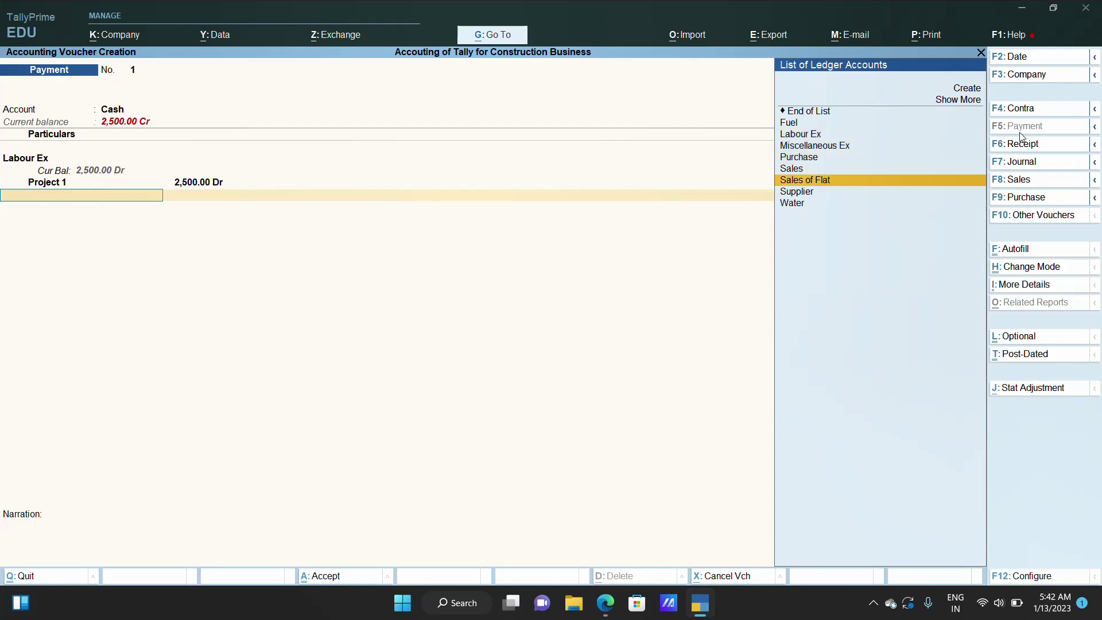
{"action": "key", "text": "Return"}
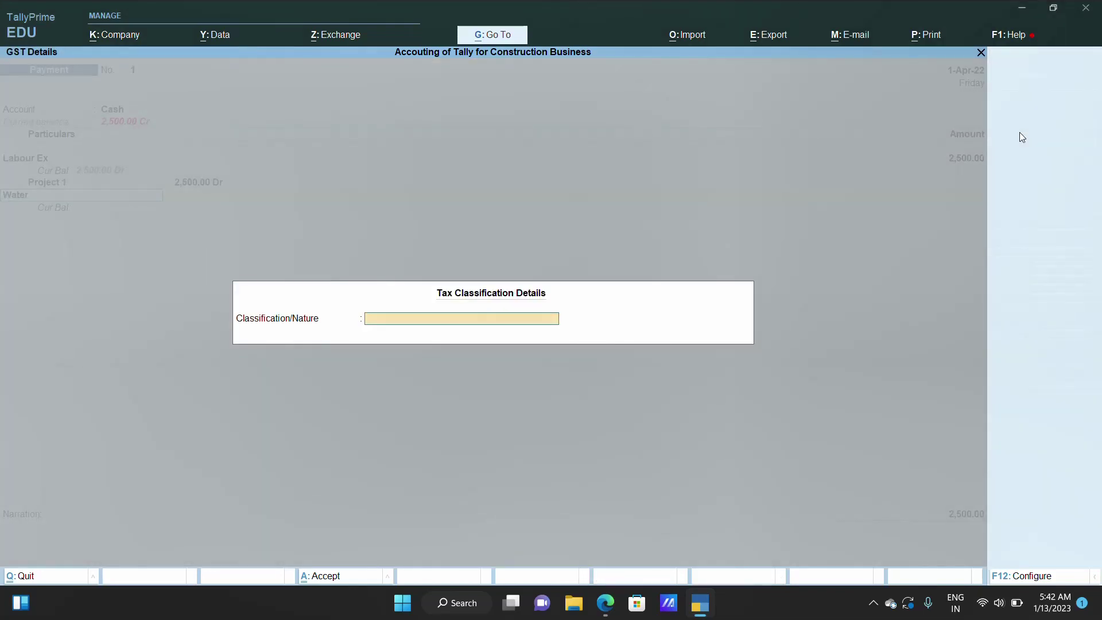
{"action": "key", "text": "Return"}
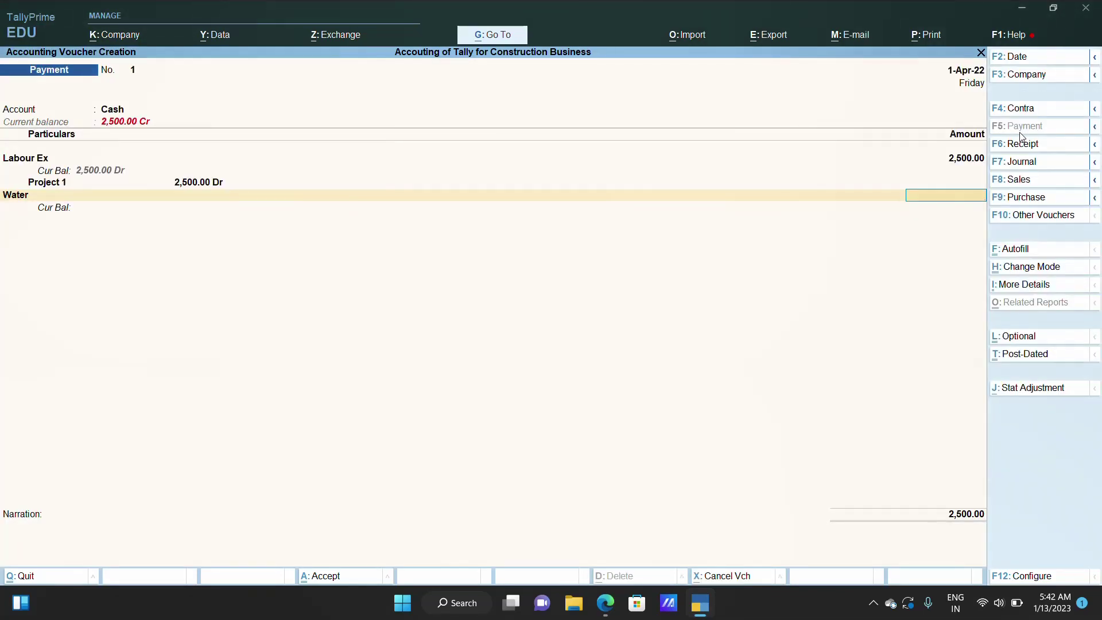
{"action": "type", "text": "500"}
{"action": "key", "text": "Return"}
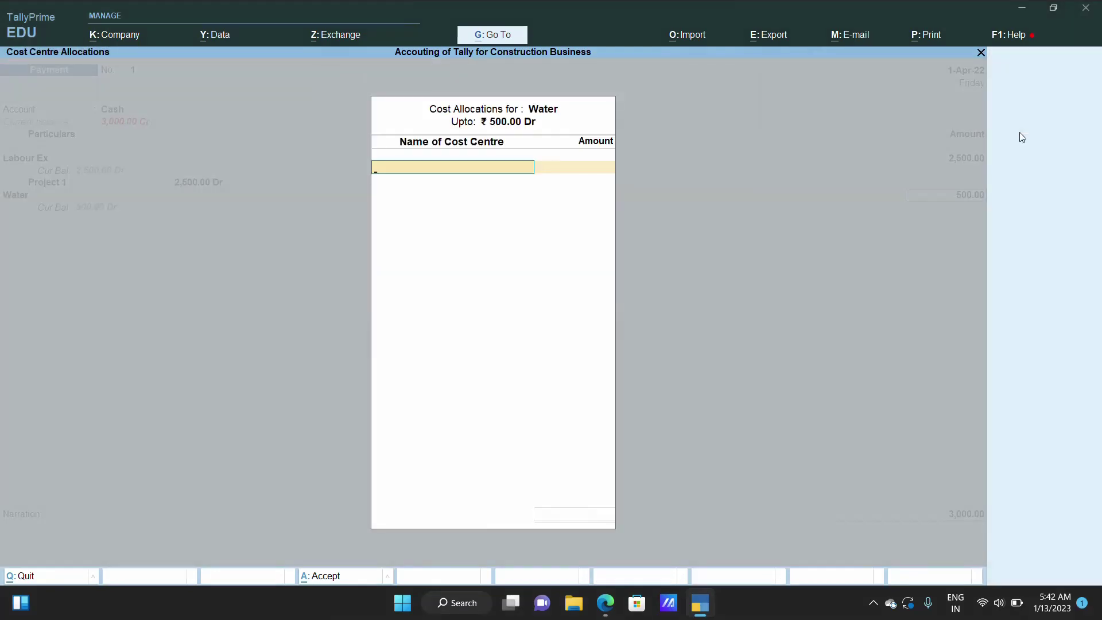
{"action": "key", "text": "Return"}
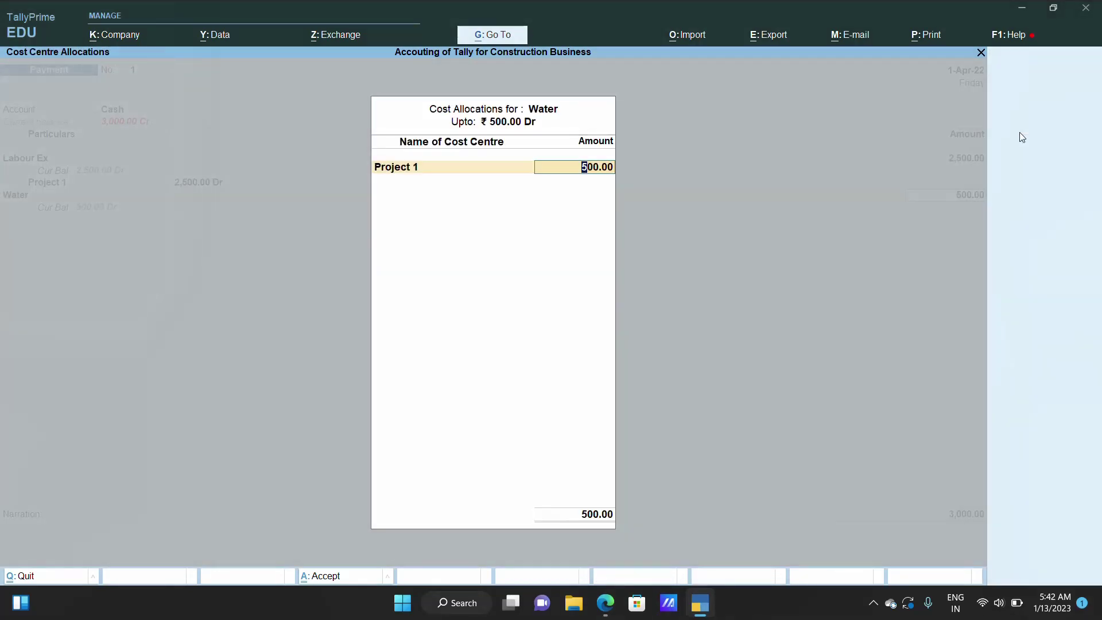
{"action": "key", "text": "Return"}
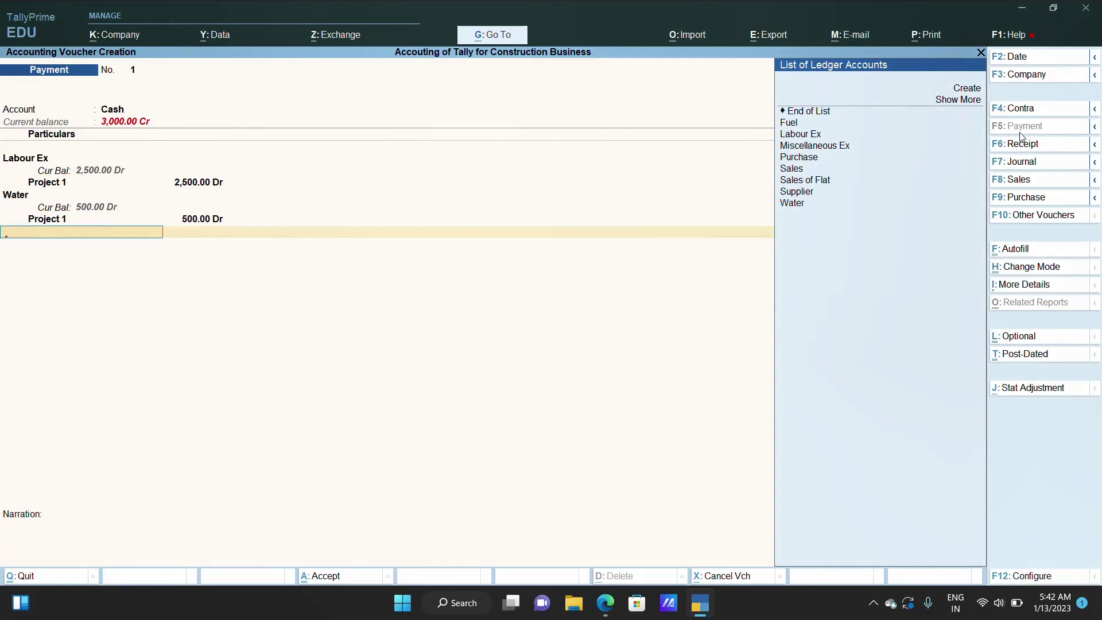
Step: Add a Fuel payment of 700 and allocate the full amount to the cost centre Project 1
{"action": "key", "text": "Down"}
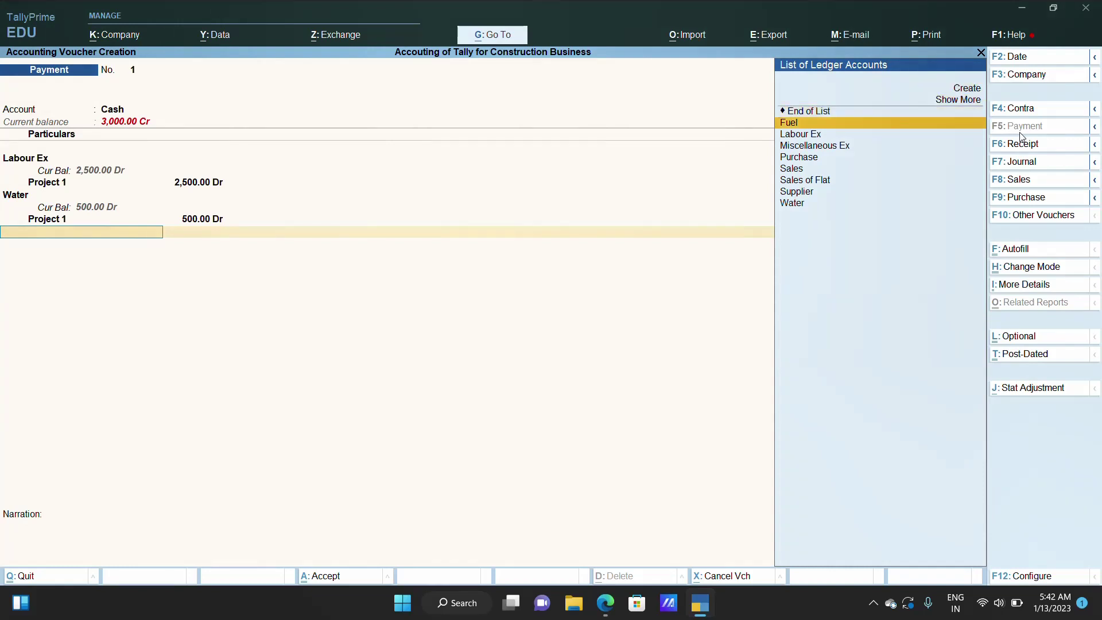
{"action": "key", "text": "Return"}
{"action": "key", "text": "Return"}
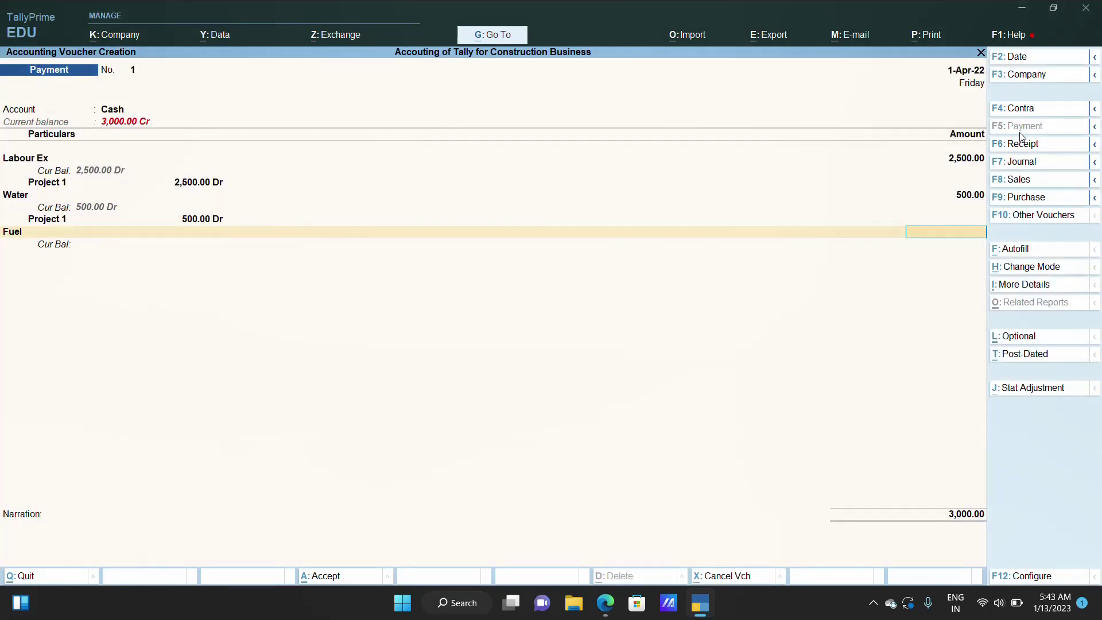
{"action": "type", "text": "700"}
{"action": "key", "text": "Return"}
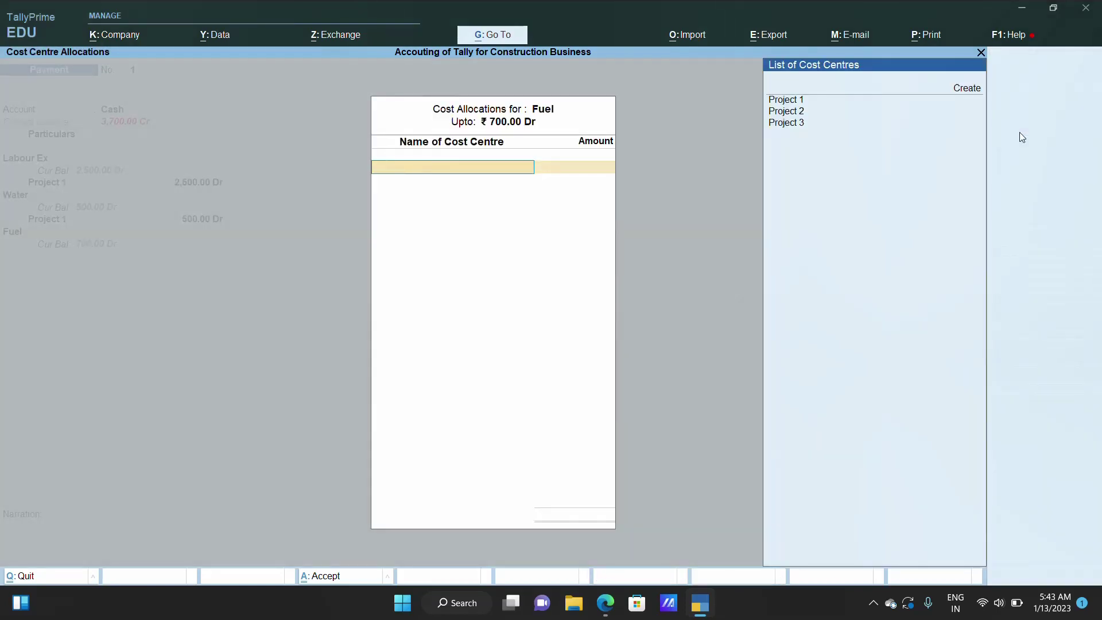
{"action": "key", "text": "Return"}
{"action": "key", "text": "Return"}
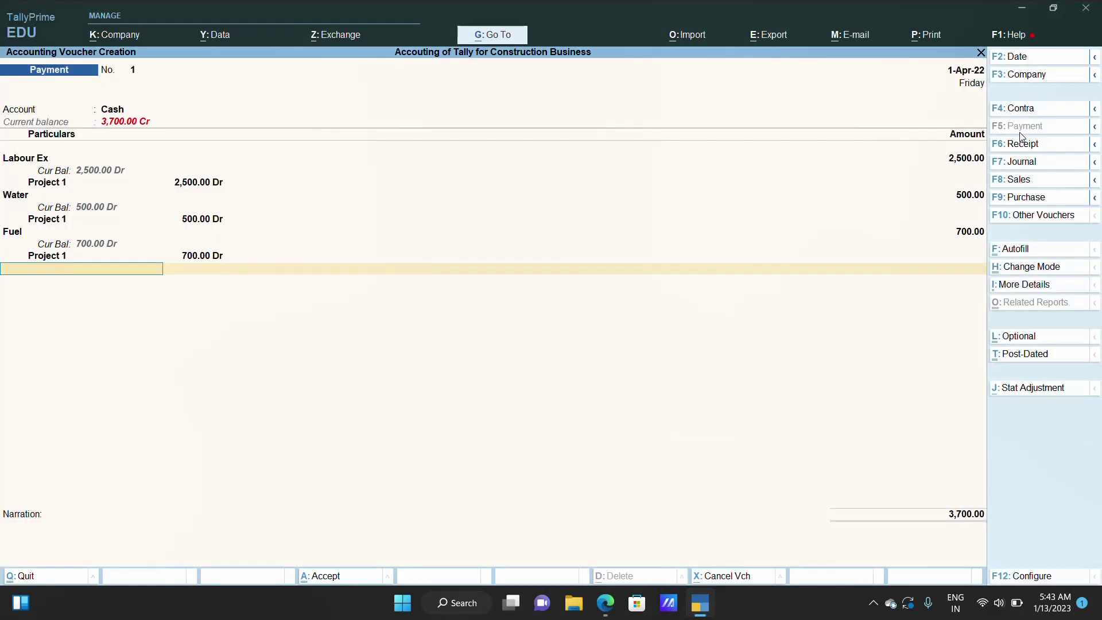
Step: Finish the ledger entries without a narration and save the Payment voucher
{"action": "key", "text": "Return"}
{"action": "key", "text": "Return"}
{"action": "key", "text": "Return"}
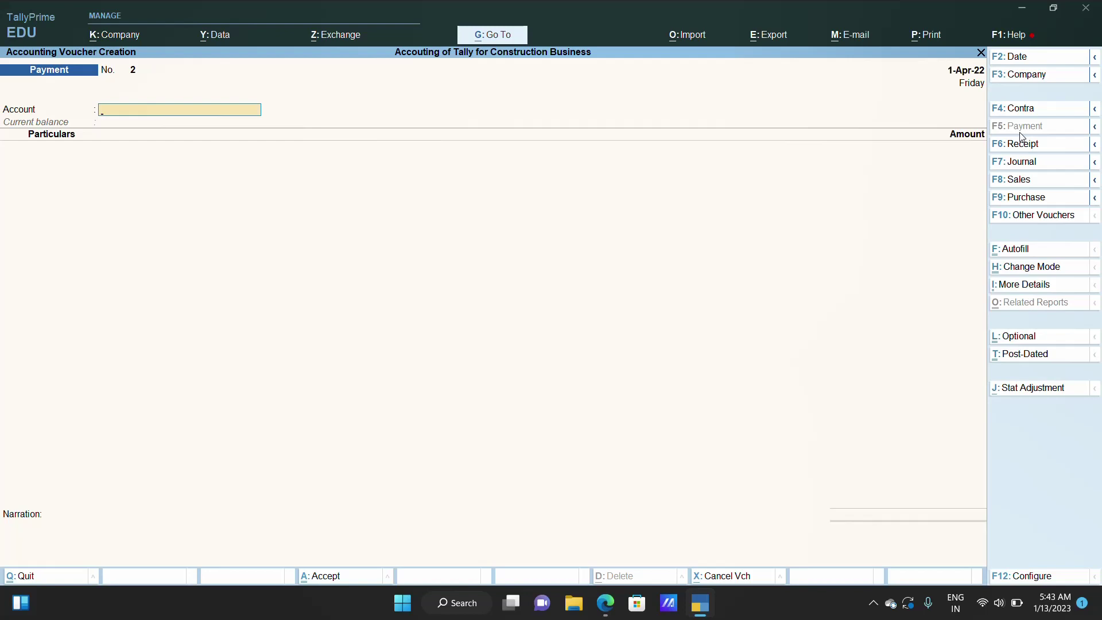
Step: Leave voucher entry and open the Day Book report to review the recorded vouchers
{"action": "key", "text": "Escape"}
{"action": "key", "text": "Return"}
{"action": "key", "text": "d"}
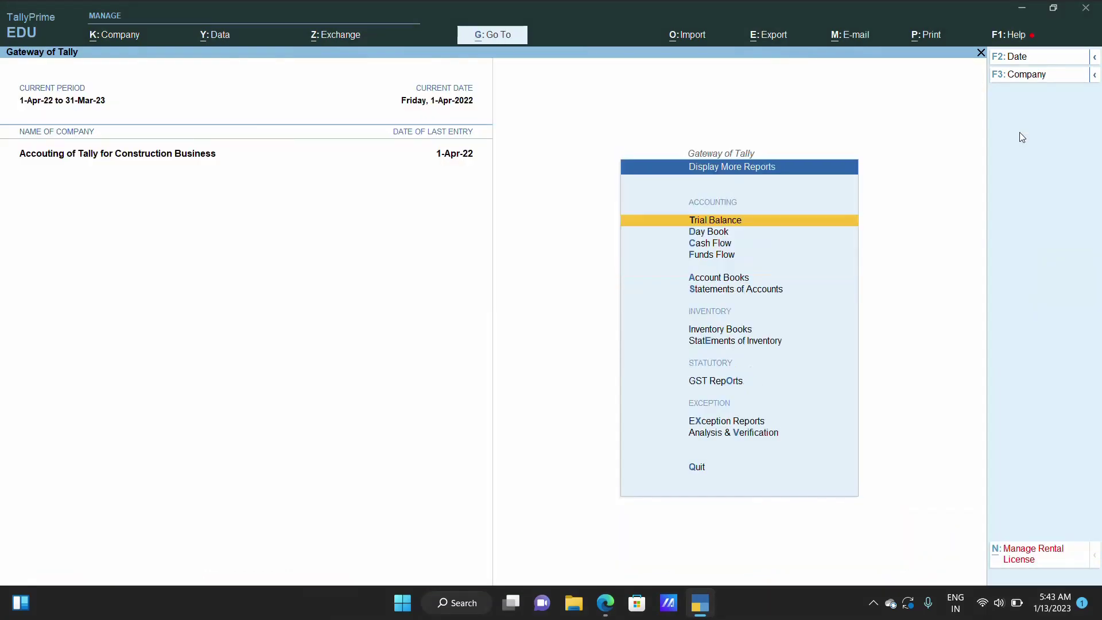
{"action": "key", "text": "d"}
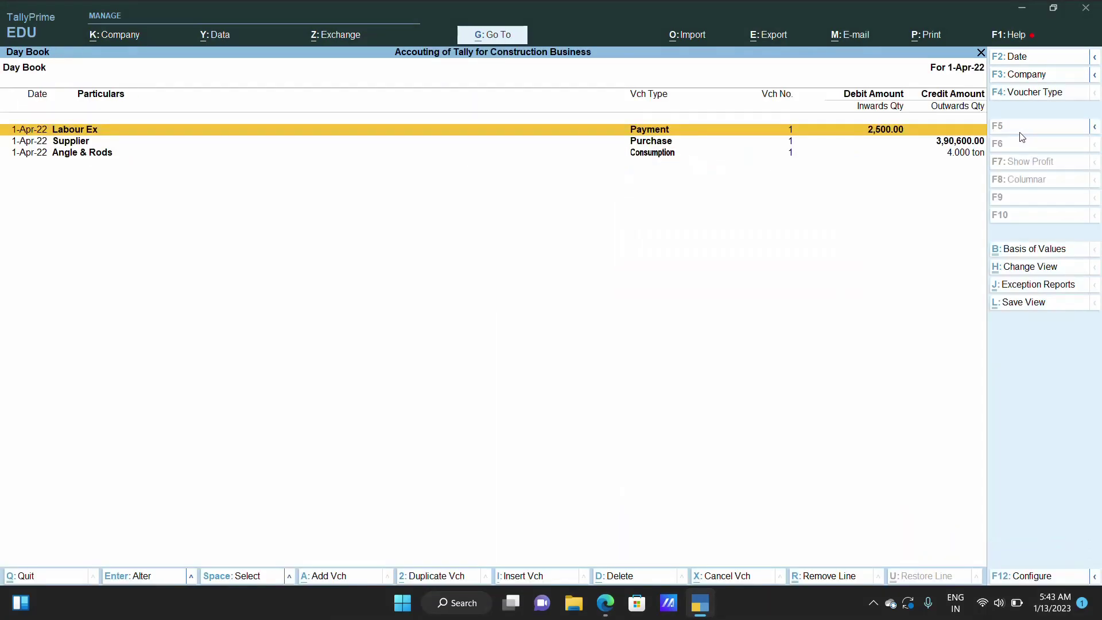
Step: Look through the payment, purchase and consumption vouchers in the Day Book, and close the report
{"action": "key", "text": "Down"}
{"action": "key", "text": "Down"}
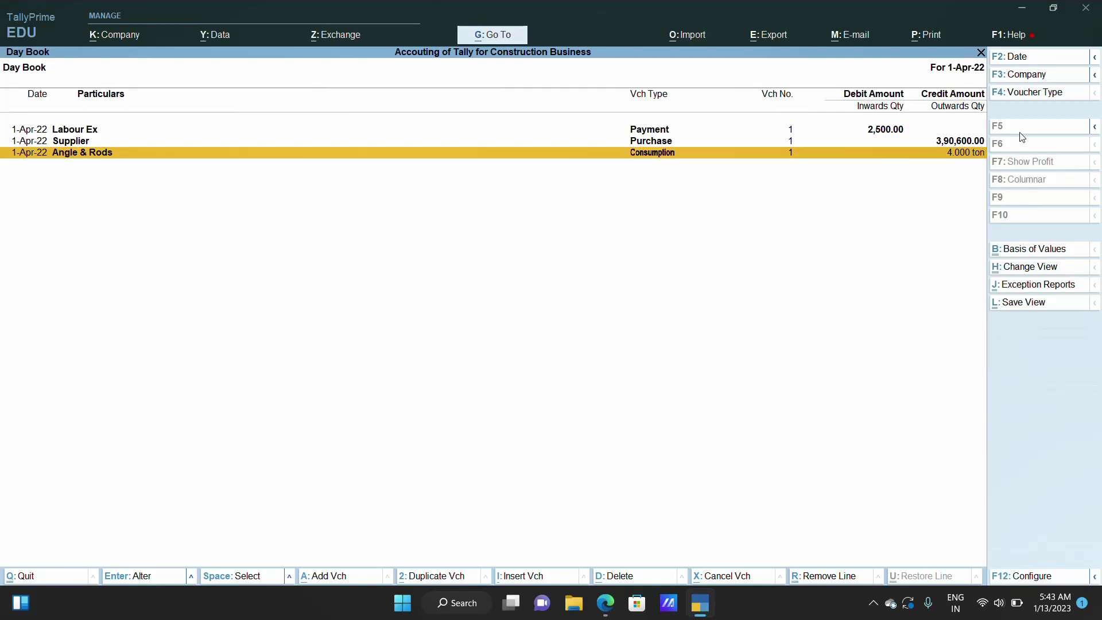
{"action": "key", "text": "Up"}
{"action": "key", "text": "Up"}
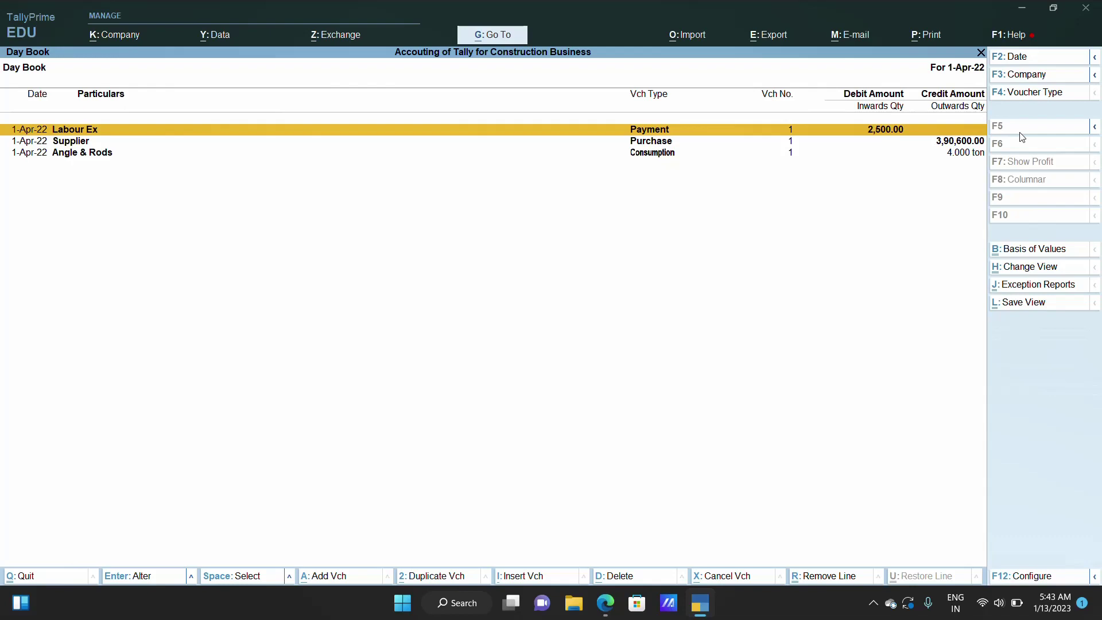
{"action": "key", "text": "Escape"}
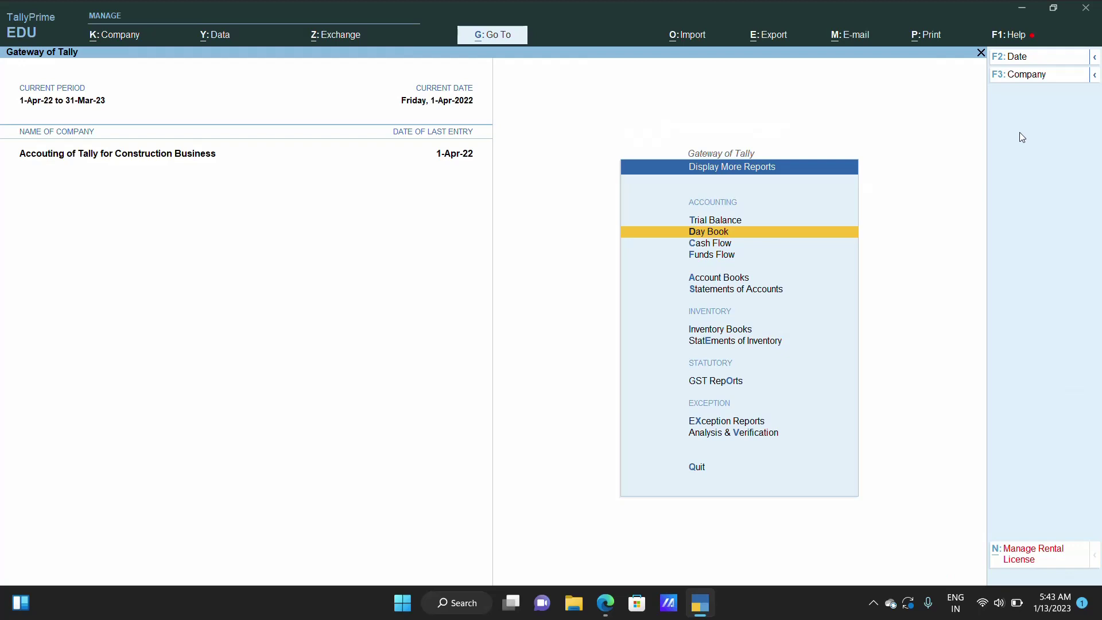
Step: Open the Job Work Analysis report from the statements of inventory
{"action": "key", "text": "Escape"}
{"action": "key", "text": "Return"}
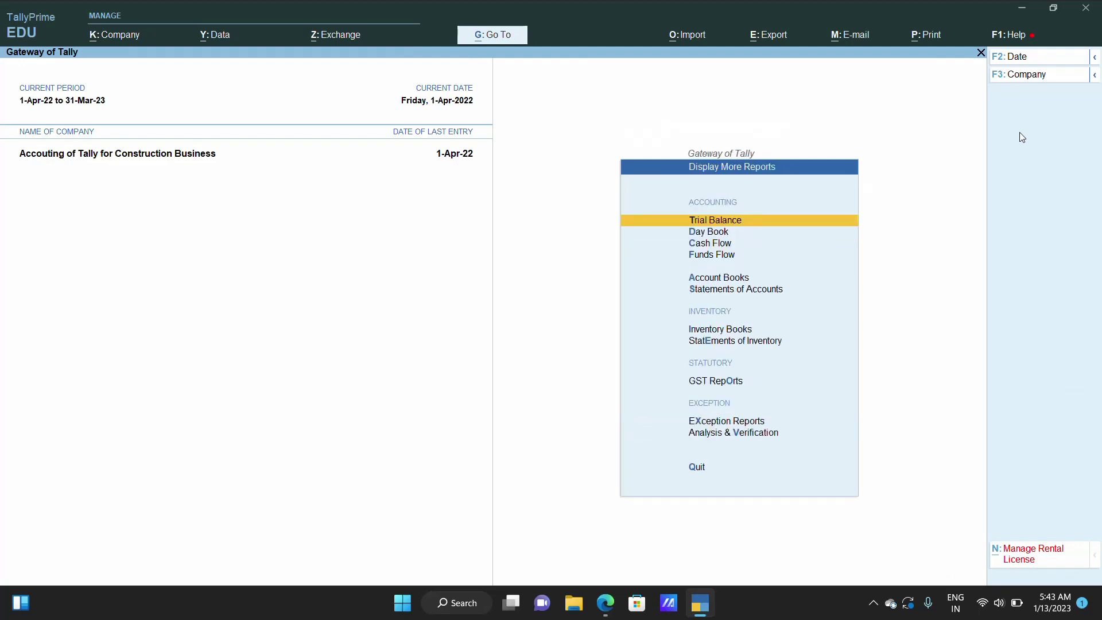
{"action": "key", "text": "Down"}
{"action": "key", "text": "Down"}
{"action": "key", "text": "Down"}
{"action": "key", "text": "Down"}
{"action": "key", "text": "Down"}
{"action": "key", "text": "Down"}
{"action": "key", "text": "Down"}
{"action": "key", "text": "Return"}
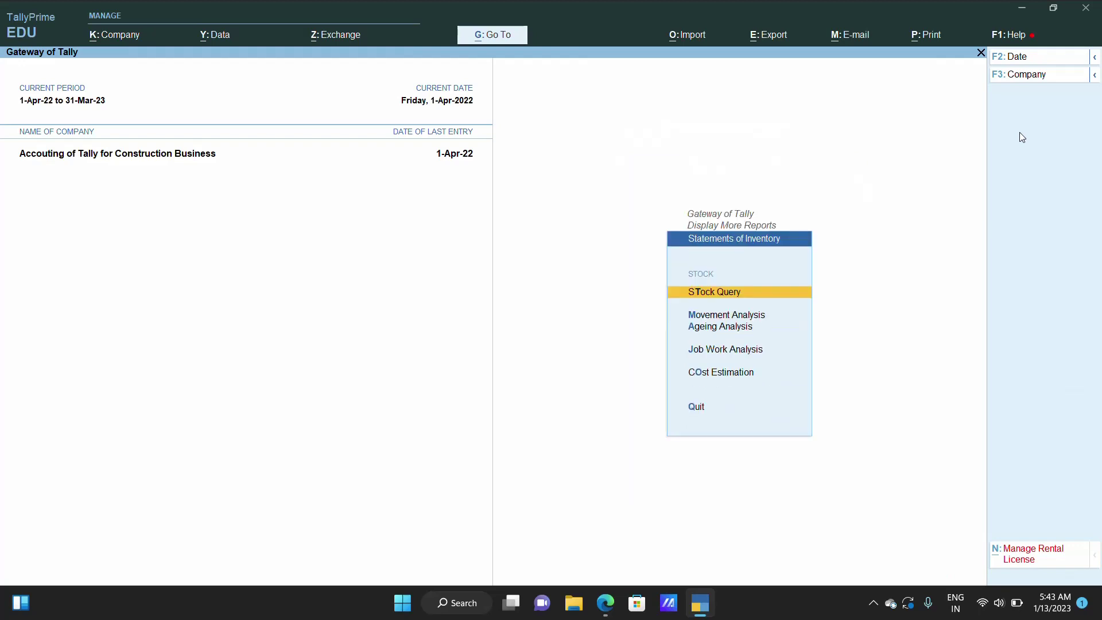
{"action": "key", "text": "Down"}
{"action": "key", "text": "Down"}
{"action": "key", "text": "Down"}
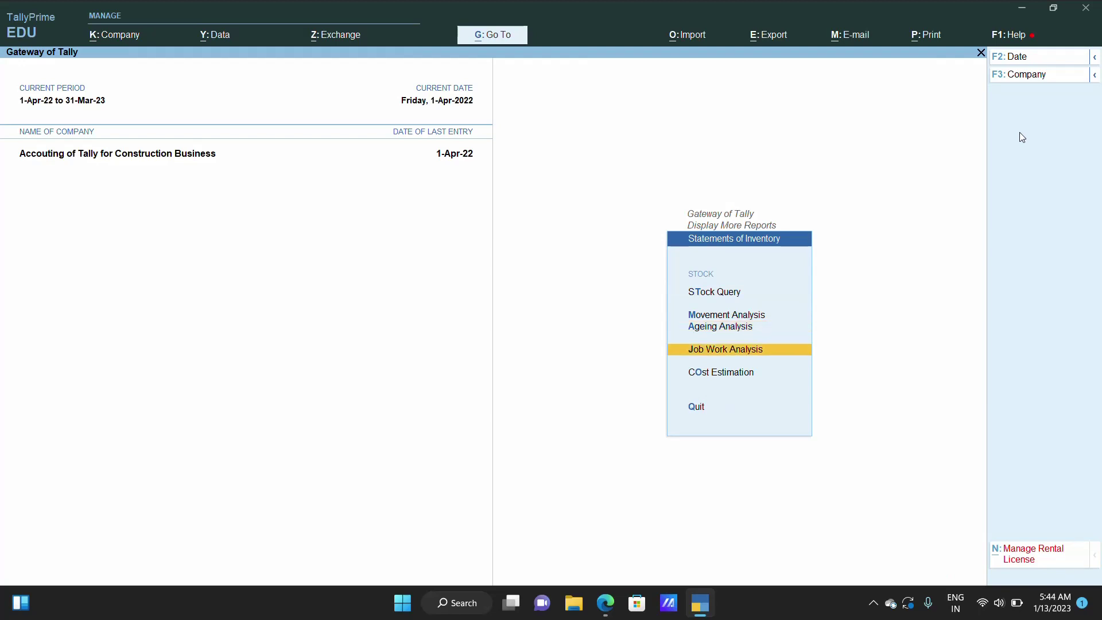
{"action": "key", "text": "Return"}
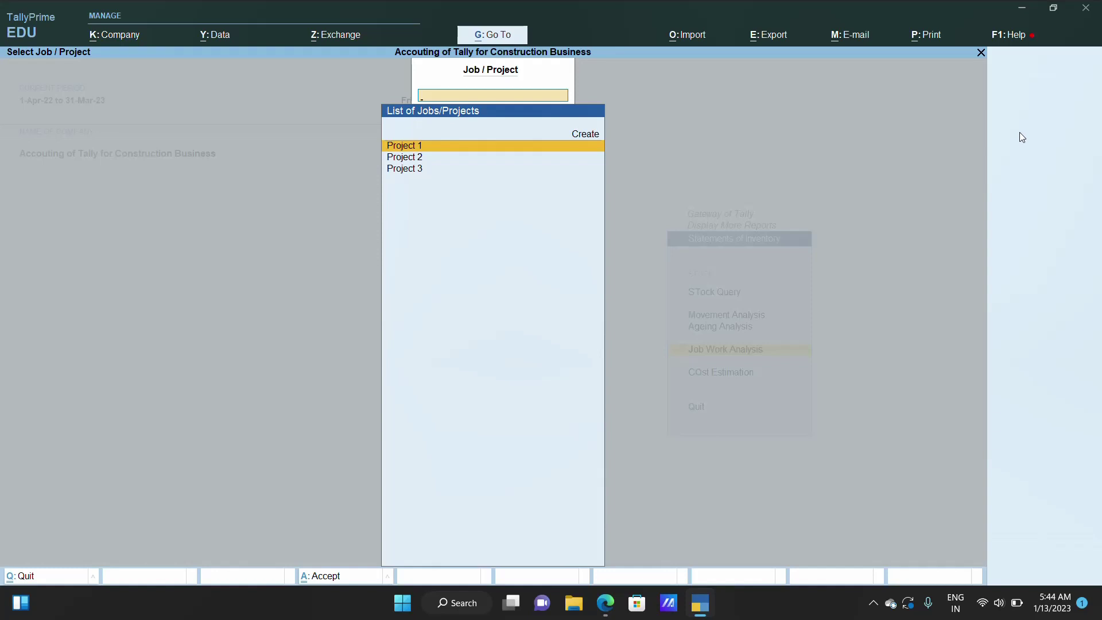
Step: Review the list of projects and display the Job Work Analysis for Project 1
{"action": "key", "text": "Down"}
{"action": "key", "text": "Down"}
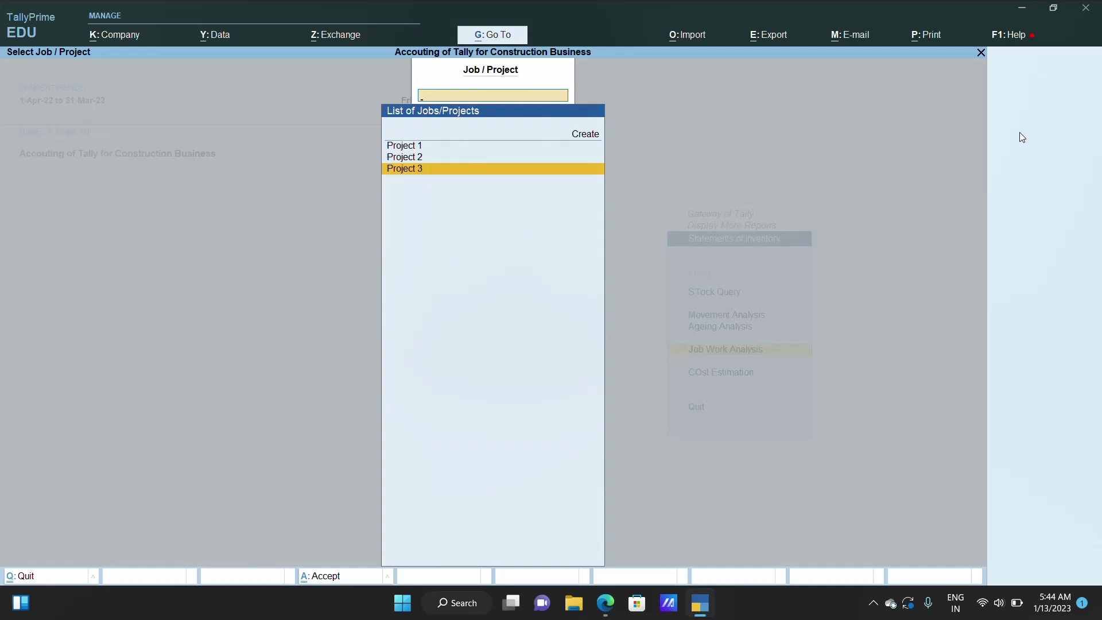
{"action": "key", "text": "Up"}
{"action": "key", "text": "Up"}
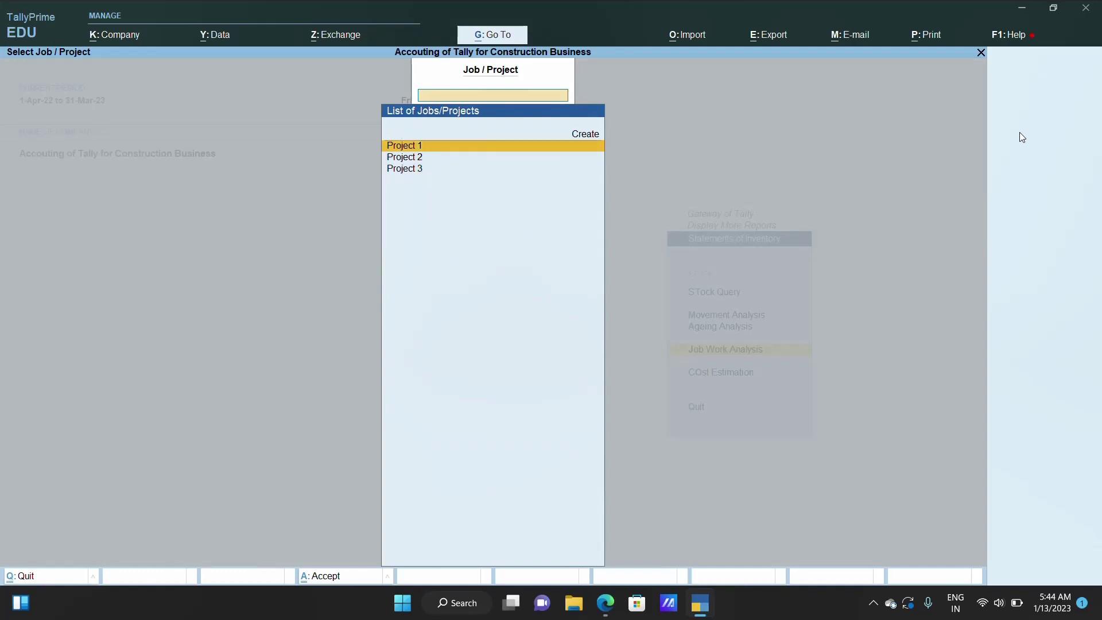
{"action": "key", "text": "Return"}
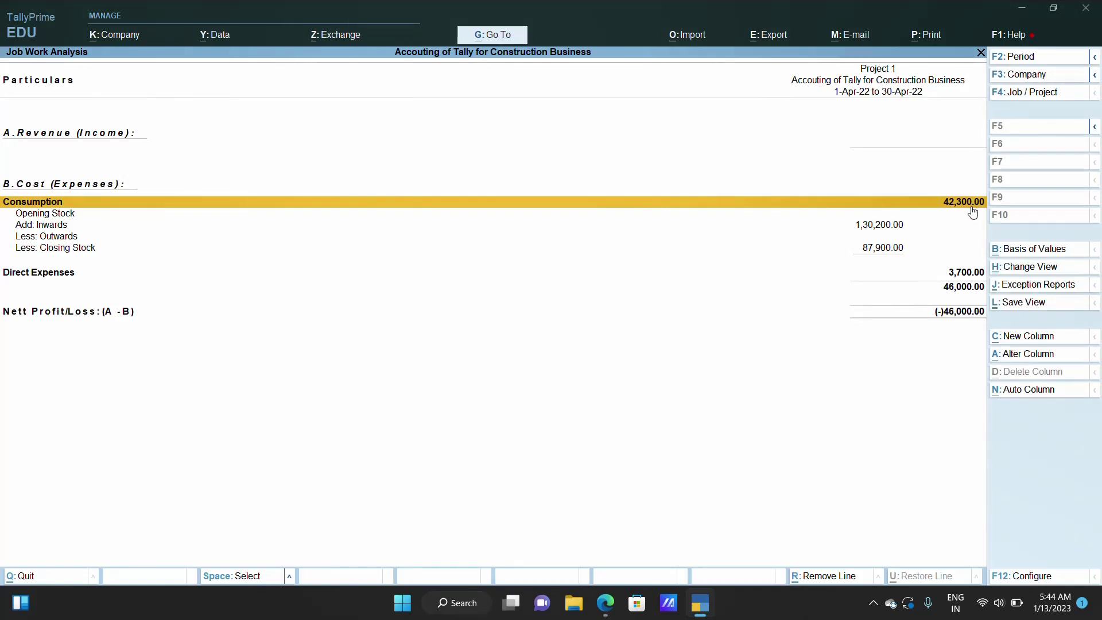
Step: Examine Project 1's consumption, inwards, closing stock and direct expenses, expanding the analysis to its detailed view
{"action": "key", "text": "Down"}
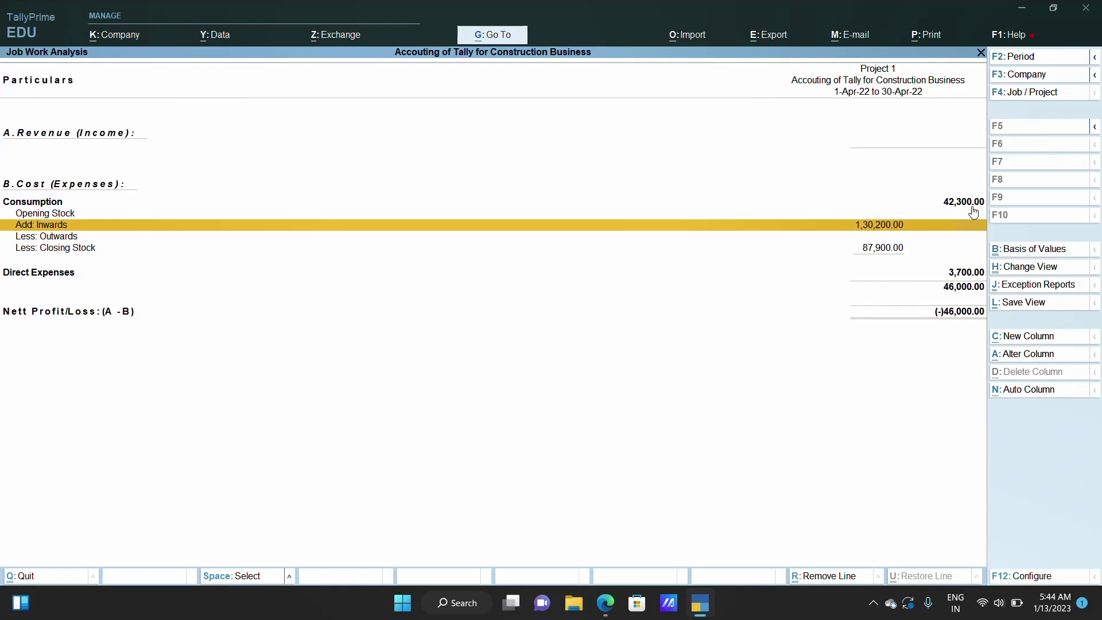
{"action": "key", "text": "Down"}
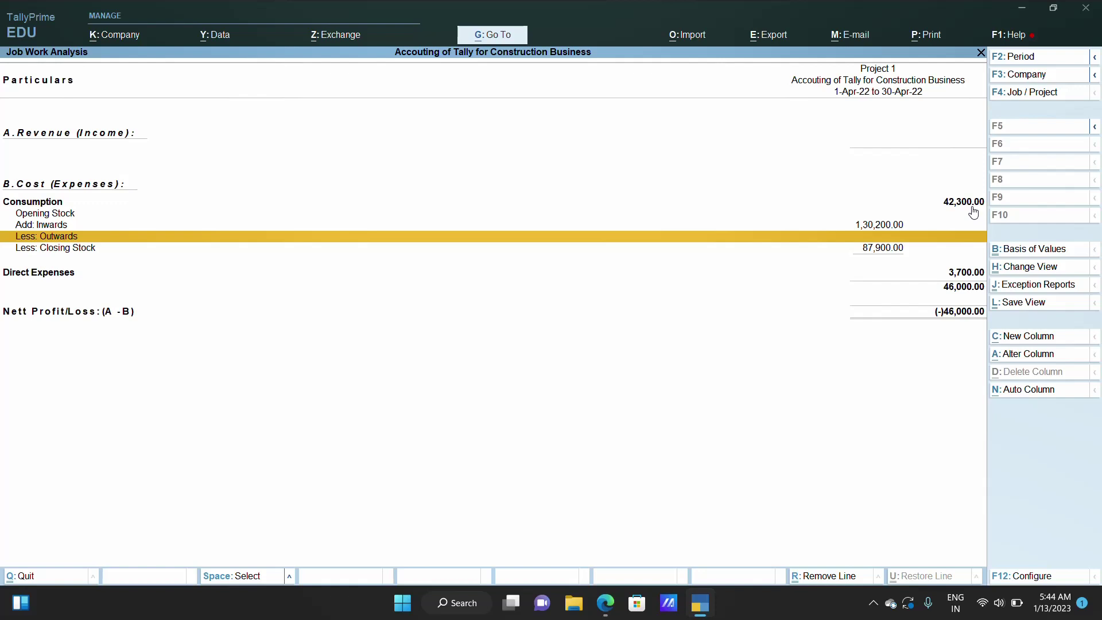
{"action": "key", "text": "Down"}
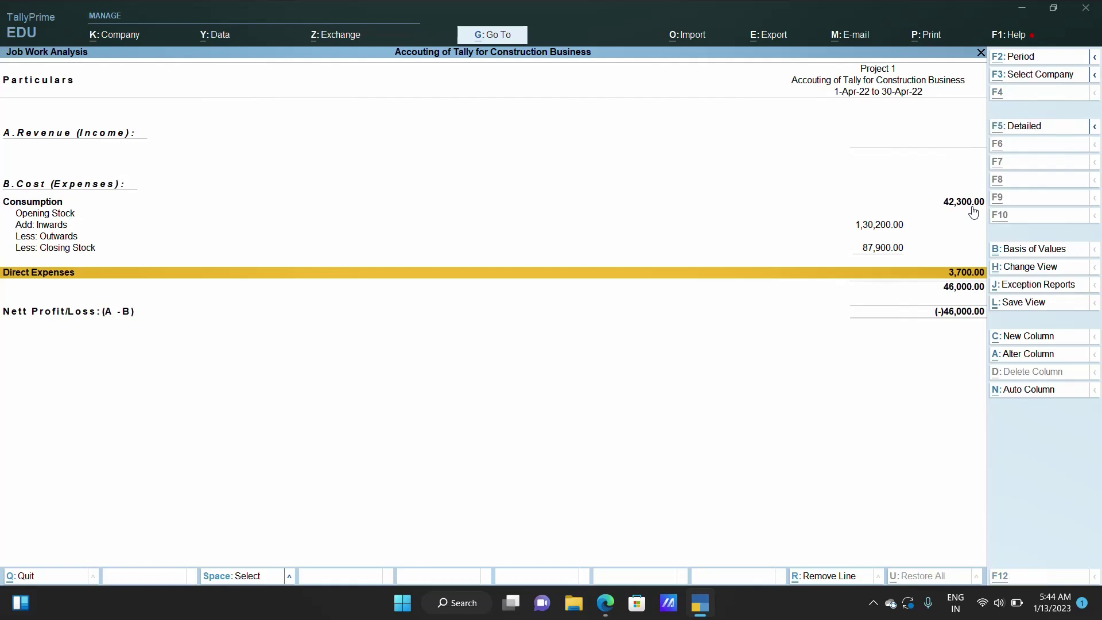
{"action": "key", "text": "alt+F5"}
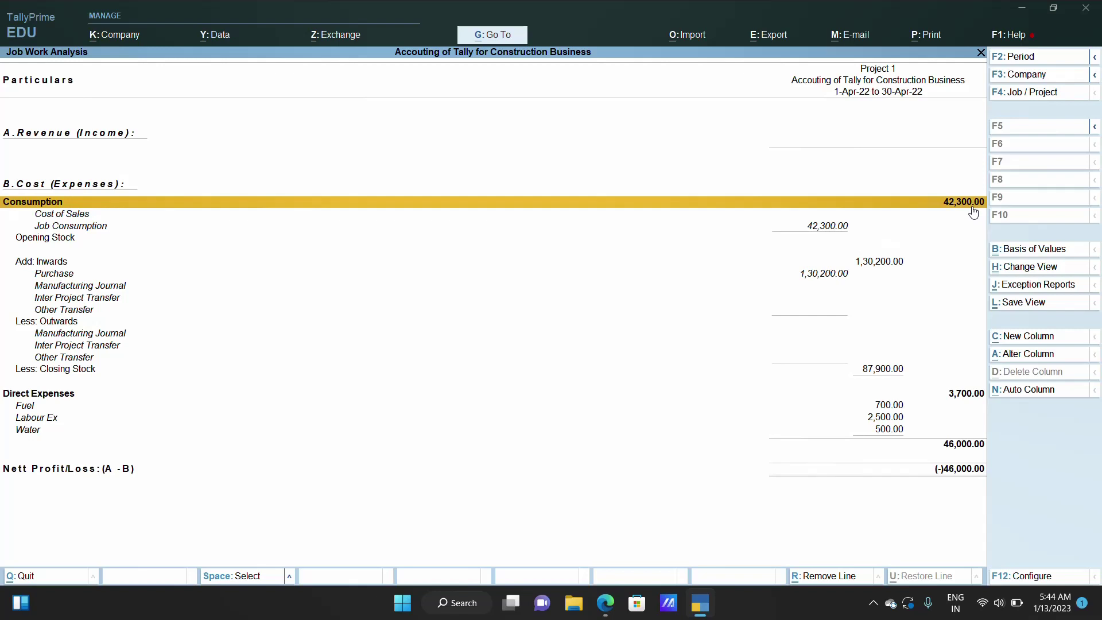
{"action": "key", "text": "Down"}
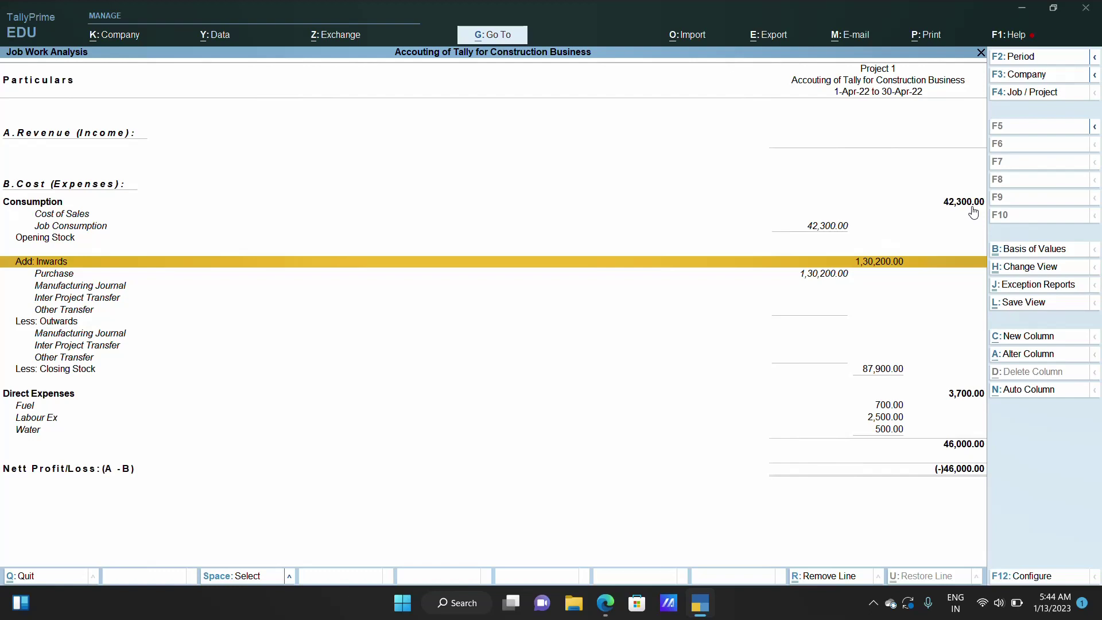
{"action": "key", "text": "Down"}
{"action": "key", "text": "Down"}
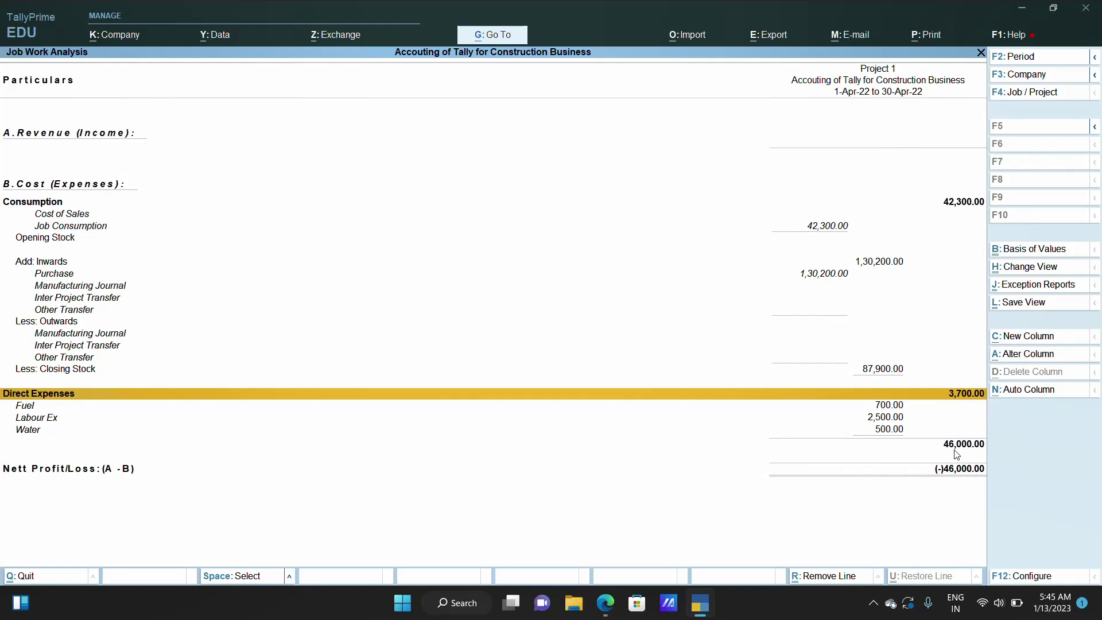
Step: Switch the Job Work Analysis to Project 2 to review its costs, and leave the report
{"action": "left_click", "coordinate": [1043, 94]}
{"action": "key", "text": "Down"}
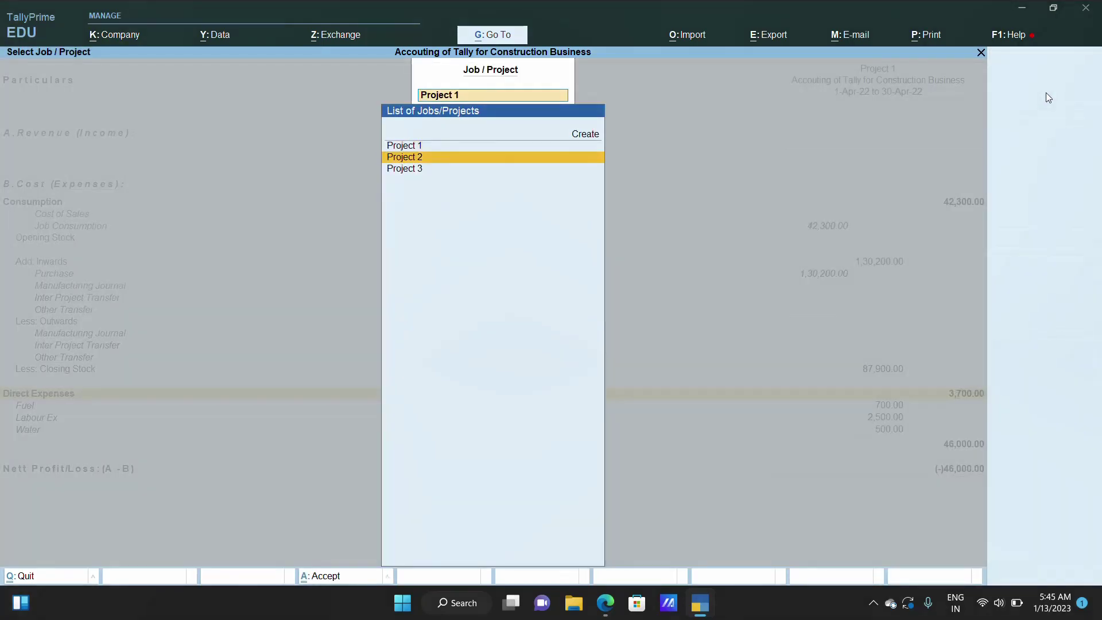
{"action": "key", "text": "Return"}
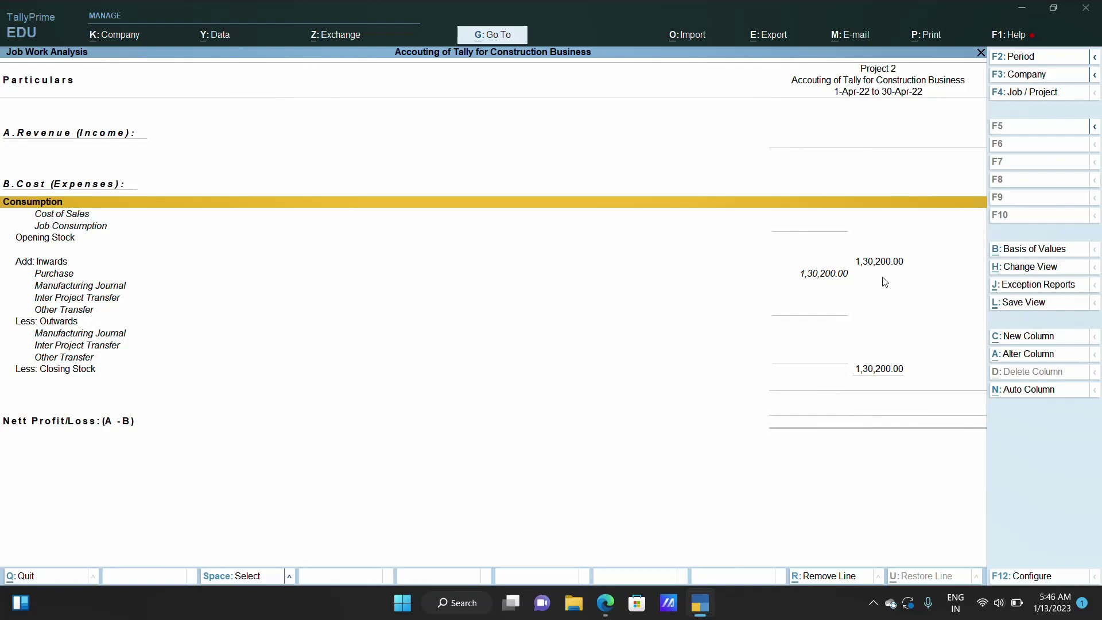
{"action": "key", "text": "F4"}
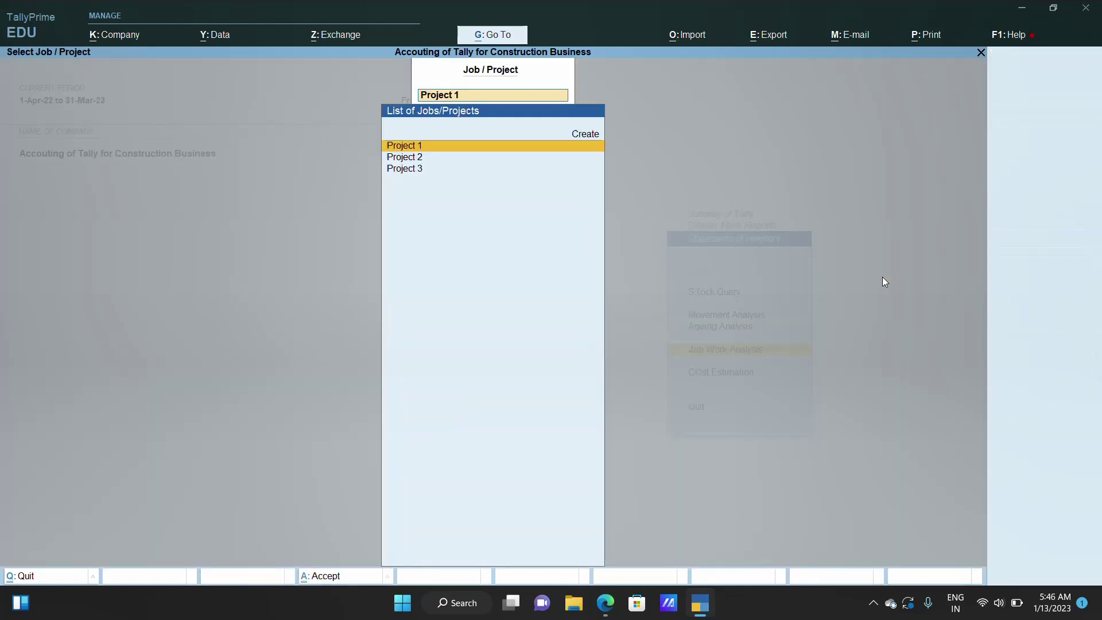
{"action": "key", "text": "Escape"}
{"action": "key", "text": "Escape"}
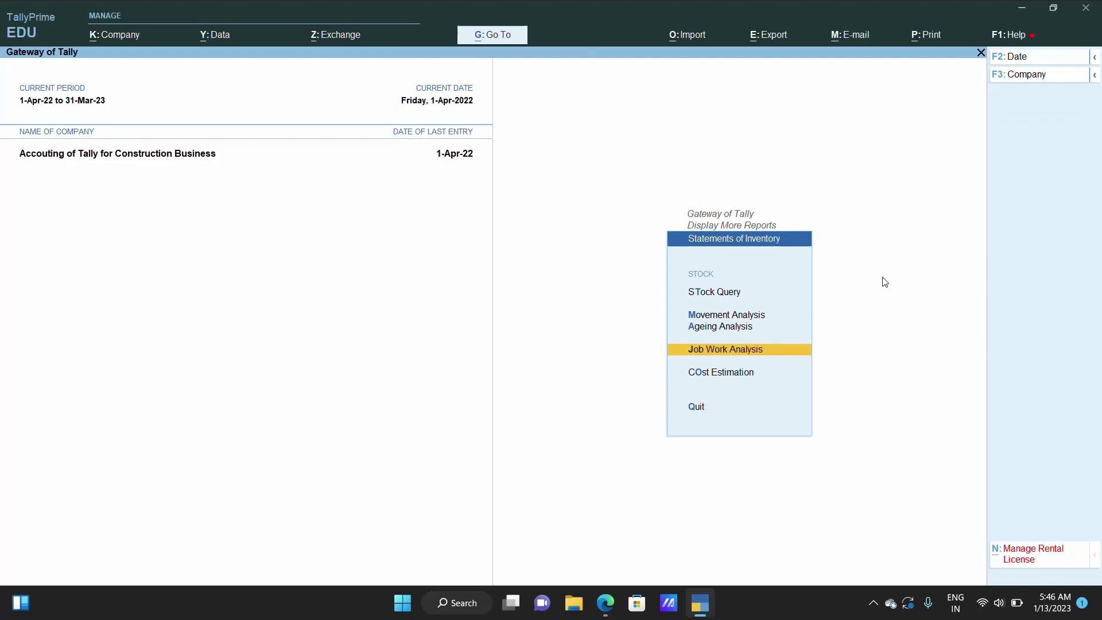
{"action": "key", "text": "Escape"}
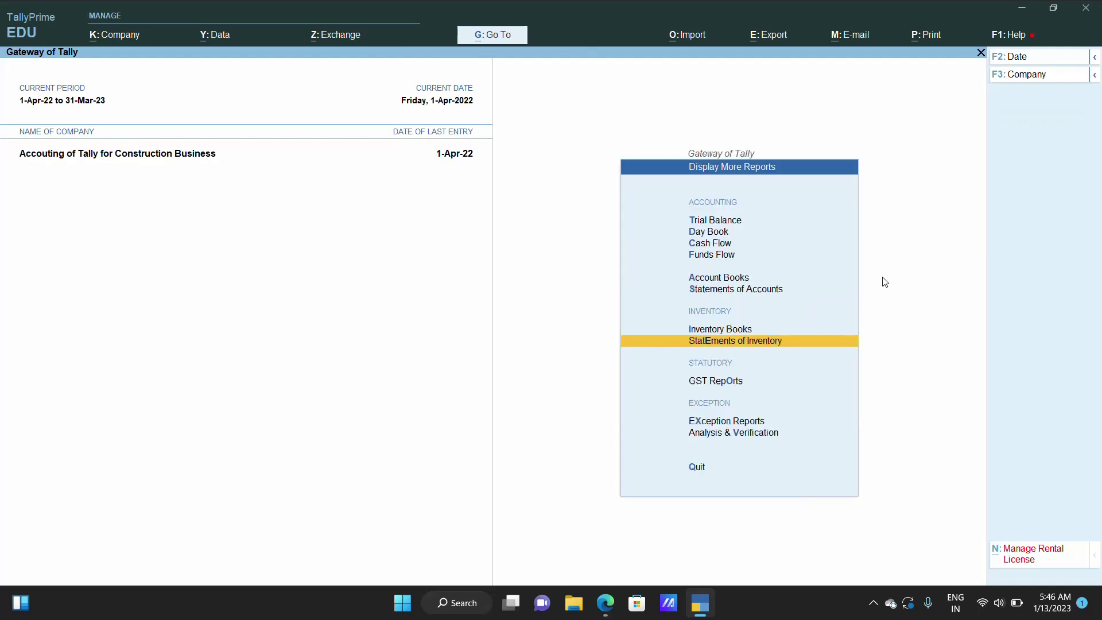
Step: Open the Godown Summary for all locations and expand it to the detailed view
{"action": "key", "text": "Up"}
{"action": "key", "text": "Return"}
{"action": "key", "text": "Down"}
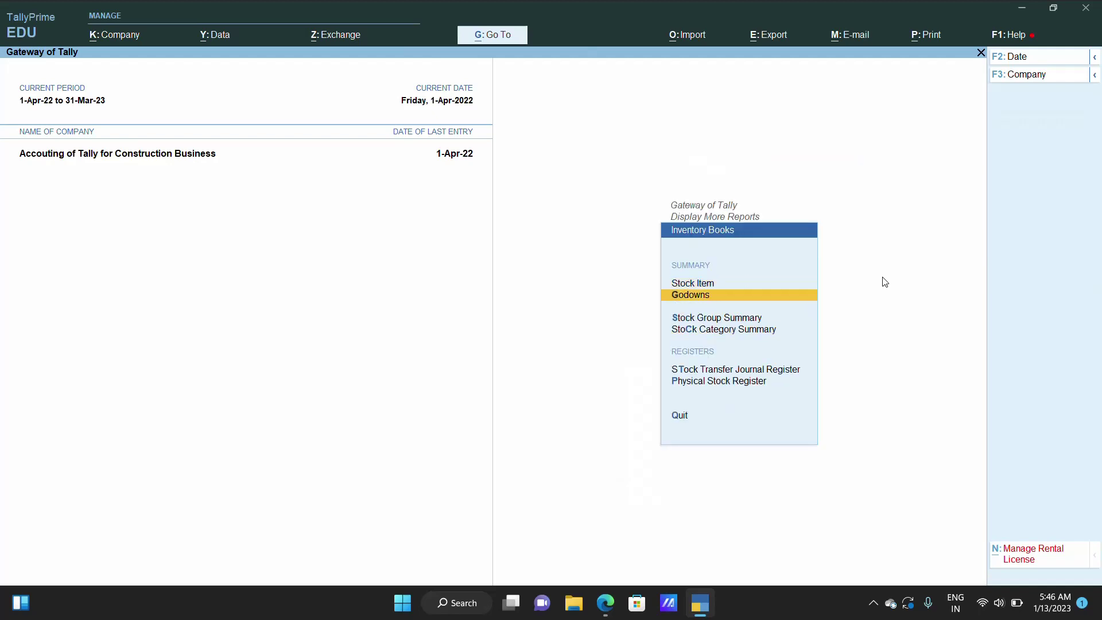
{"action": "key", "text": "Return"}
{"action": "key", "text": "Return"}
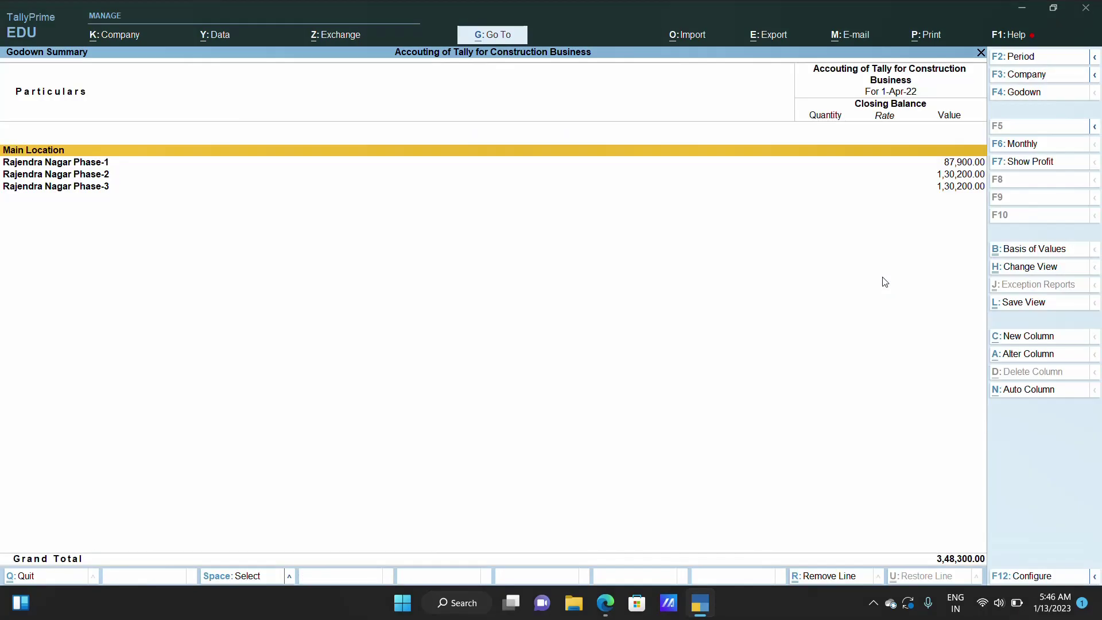
{"action": "key", "text": "alt+F5"}
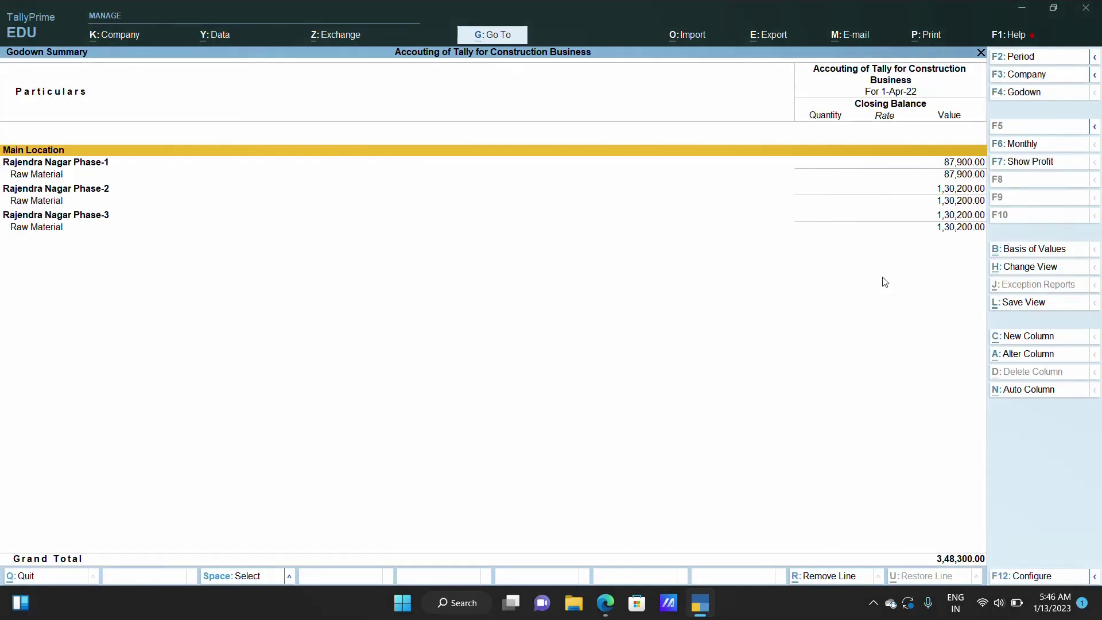
Step: Compare the Raw Material closing values of Rajendra Nagar Phase-1, Phase-2 and Phase-3, and close the Godown Summary
{"action": "key", "text": "Down"}
{"action": "key", "text": "Down"}
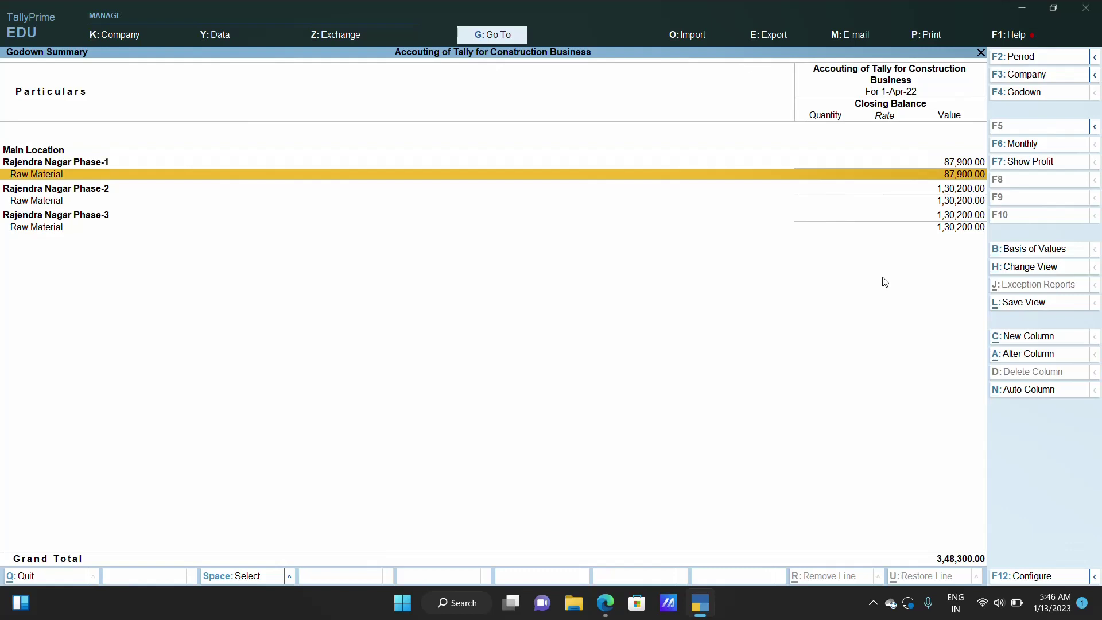
{"action": "key", "text": "Down"}
{"action": "key", "text": "Down"}
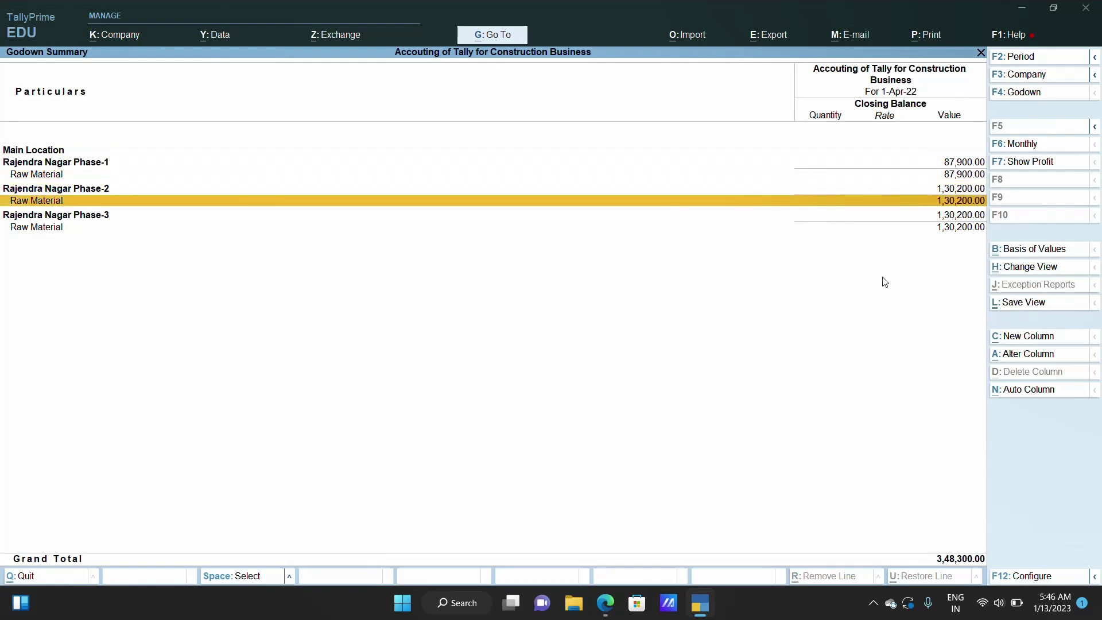
{"action": "key", "text": "Down"}
{"action": "key", "text": "Down"}
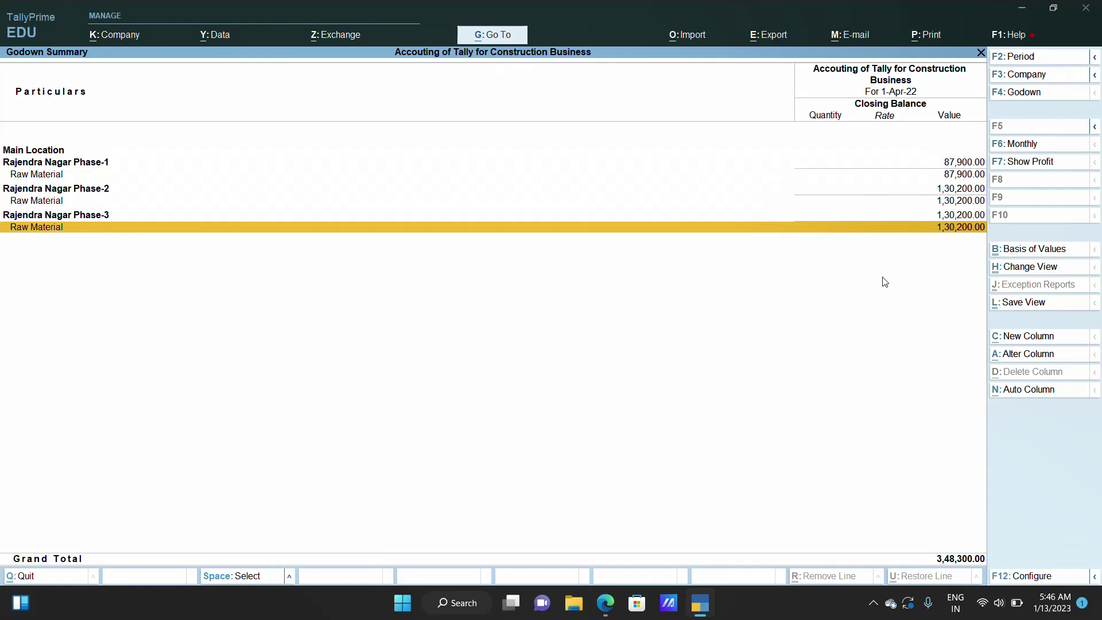
{"action": "key", "text": "Up"}
{"action": "key", "text": "Up"}
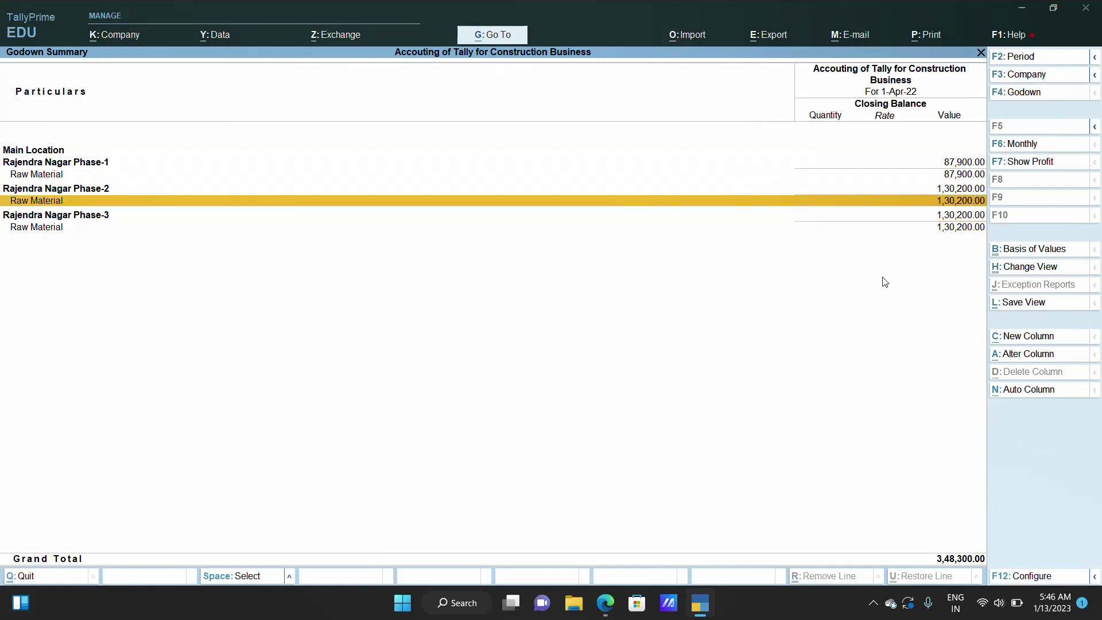
{"action": "key", "text": "Up"}
{"action": "key", "text": "Up"}
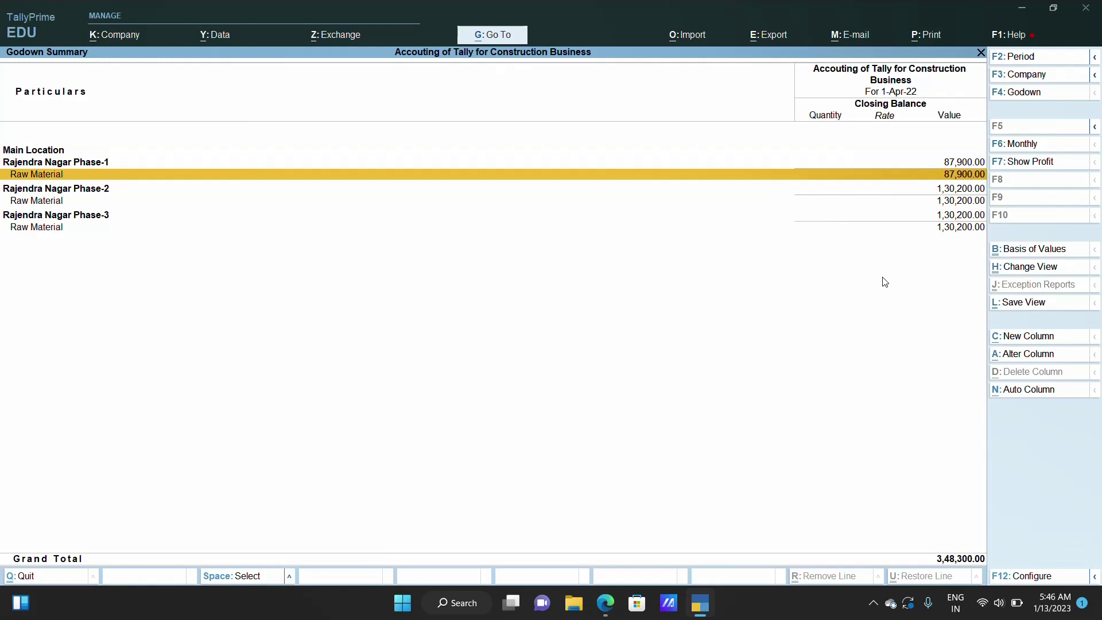
{"action": "key", "text": "Down"}
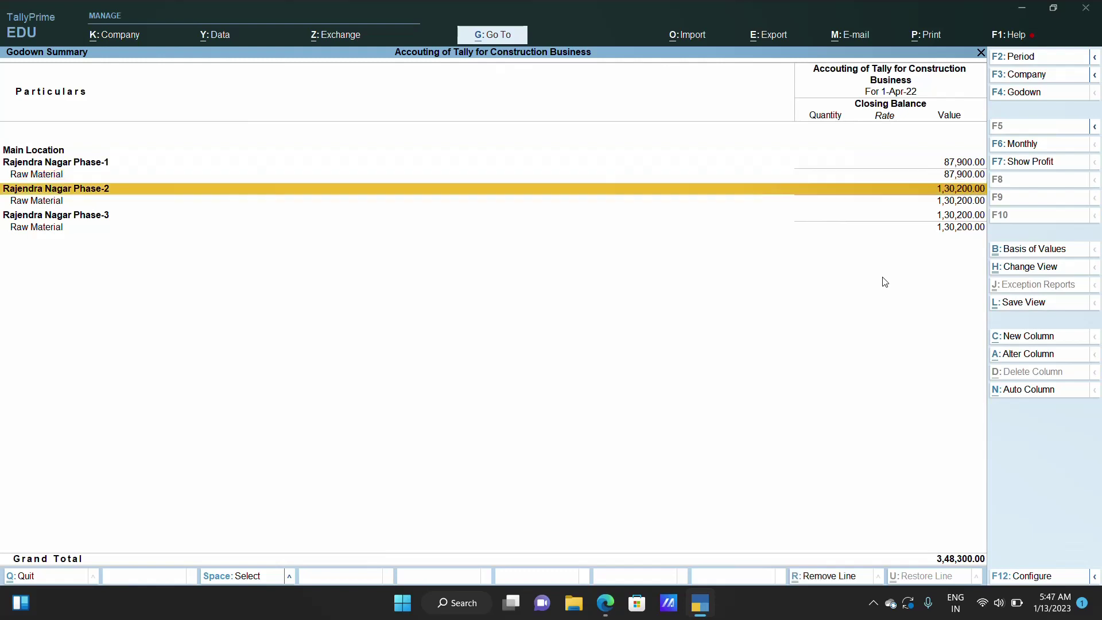
{"action": "key", "text": "Down"}
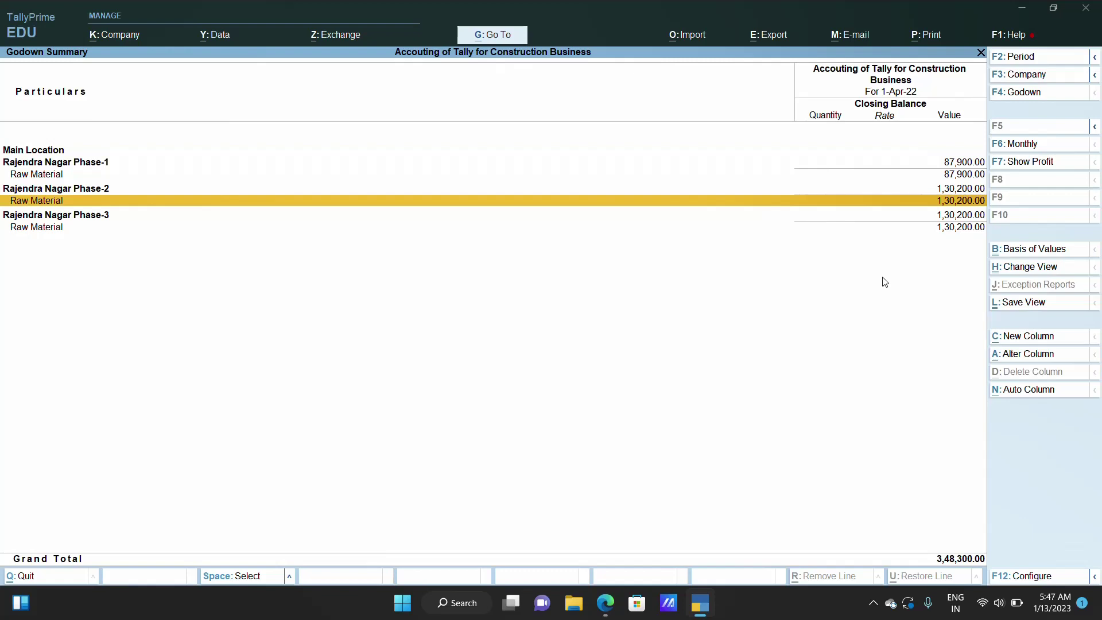
{"action": "key", "text": "Escape"}
{"action": "key", "text": "Escape"}
{"action": "key", "text": "Escape"}
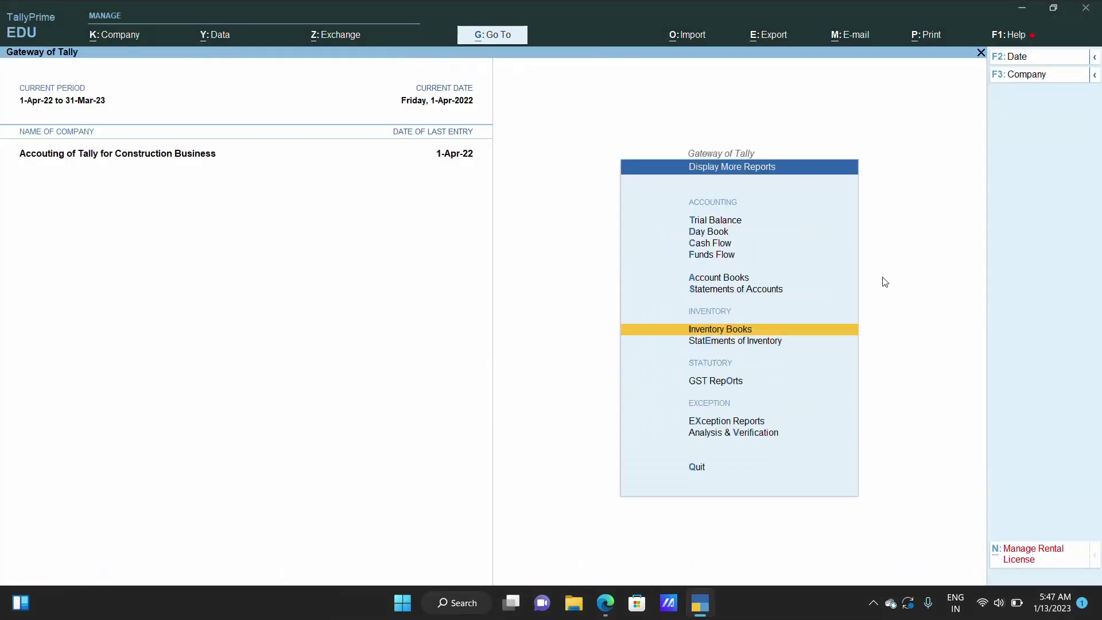
Step: Reopen the Day Book and go through its entries down to the Angle & Rods consumption voucher
{"action": "key", "text": "Escape"}
{"action": "key", "text": "Return"}
{"action": "key", "text": "d"}
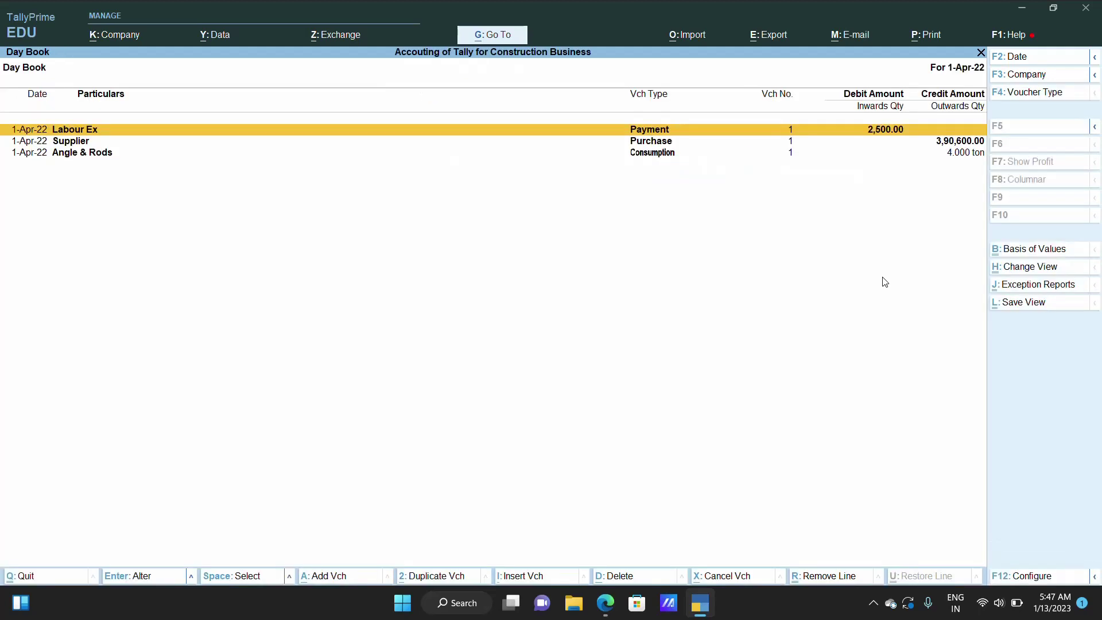
{"action": "key", "text": "Down"}
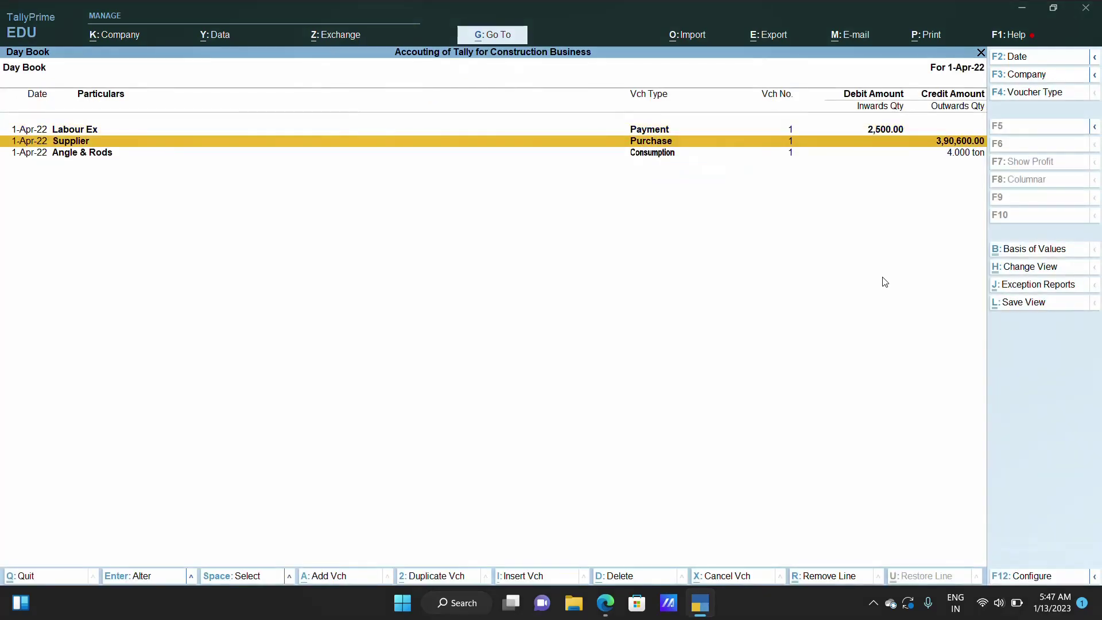
{"action": "key", "text": "Down"}
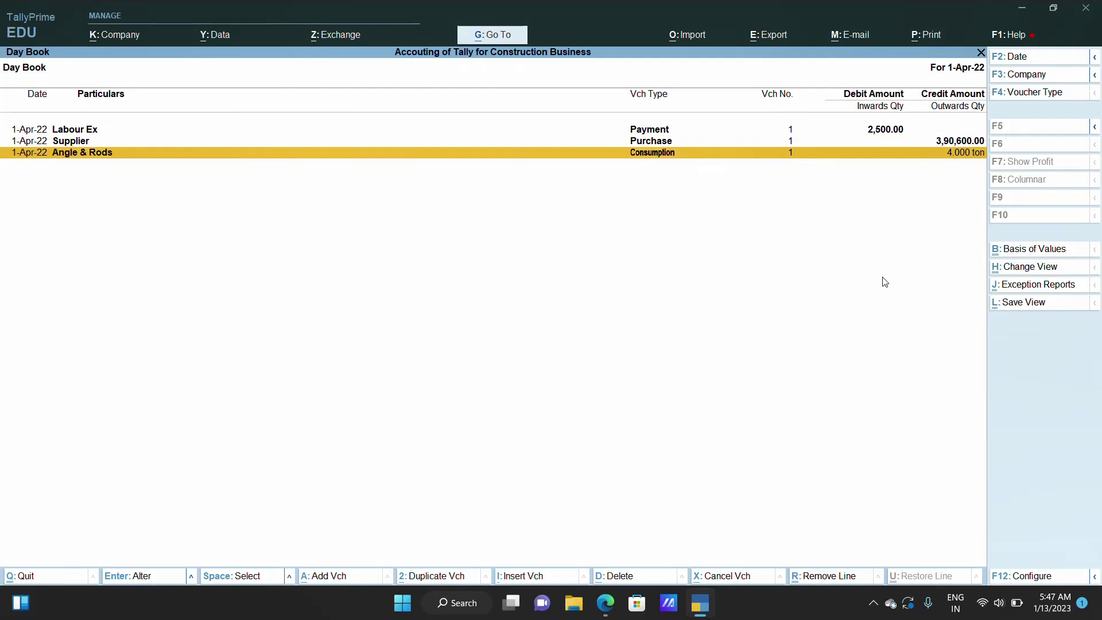
Step: Go back up the Day Book to the Labour Ex payment entry and leave the report
{"action": "key", "text": "Up"}
{"action": "key", "text": "Up"}
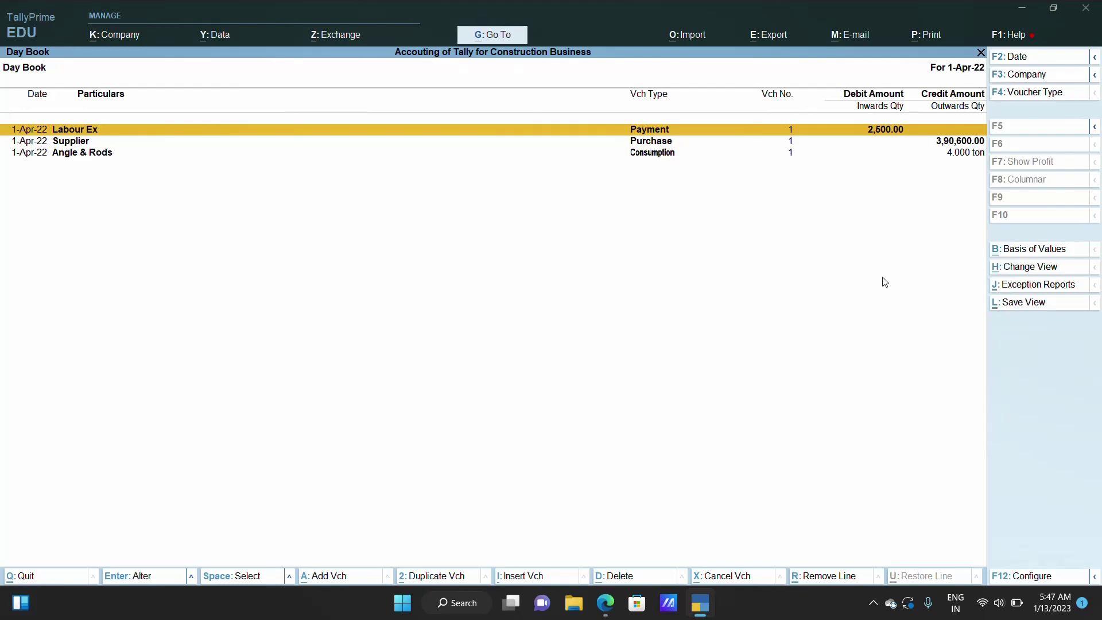
{"action": "key", "text": "Escape"}
{"action": "key", "text": "Escape"}
Step: Start a new Sales voucher and set its mode to Accounting Invoice
{"action": "key", "text": "Up"}
{"action": "key", "text": "Up"}
{"action": "key", "text": "Up"}
{"action": "key", "text": "Up"}
{"action": "key", "text": "Up"}
{"action": "key", "text": "Up"}
{"action": "key", "text": "Up"}
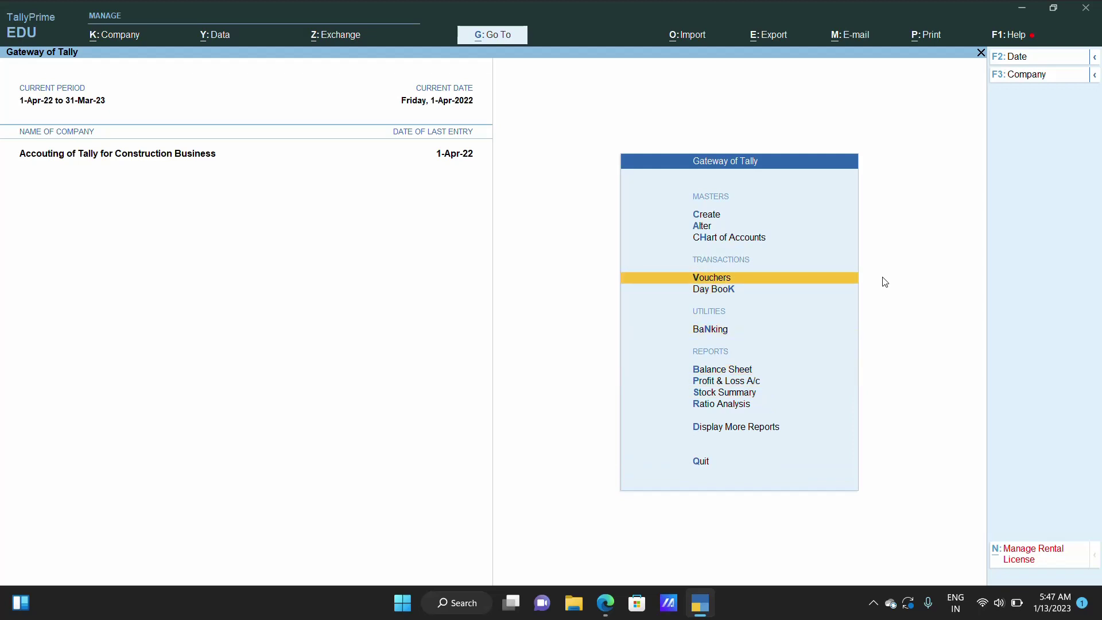
{"action": "key", "text": "Return"}
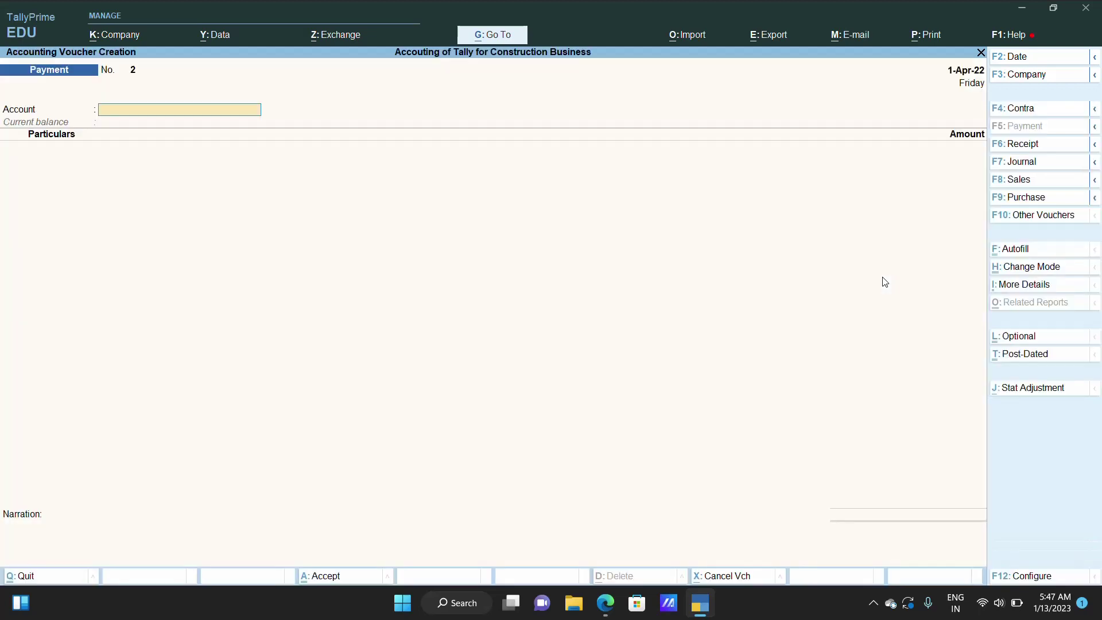
{"action": "left_click", "coordinate": [1025, 182]}
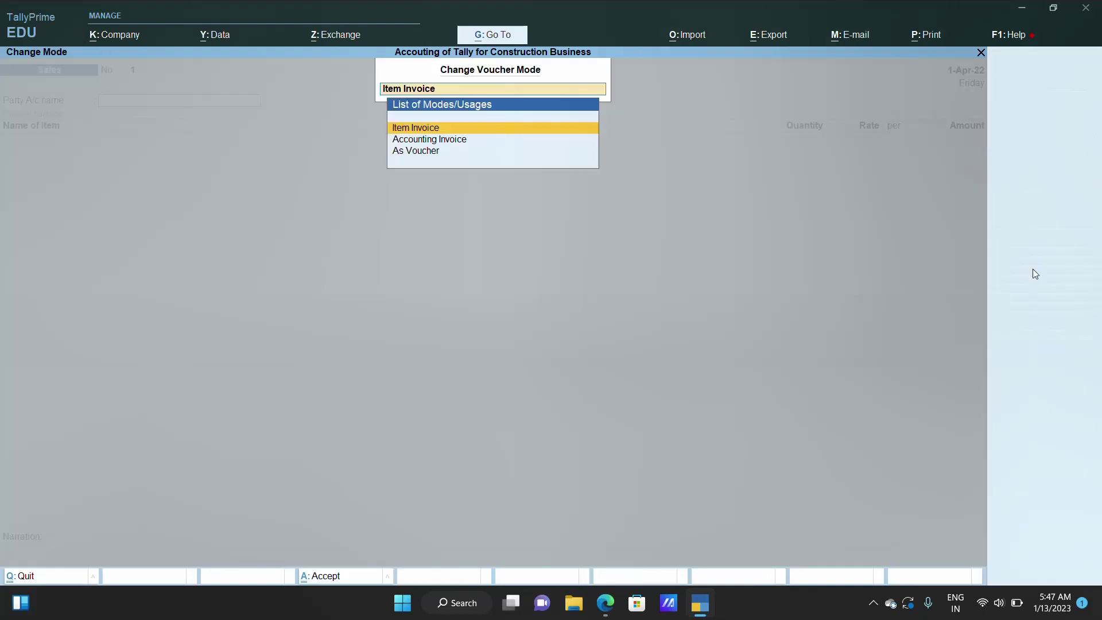
{"action": "left_click", "coordinate": [1035, 276]}
{"action": "key", "text": "Down"}
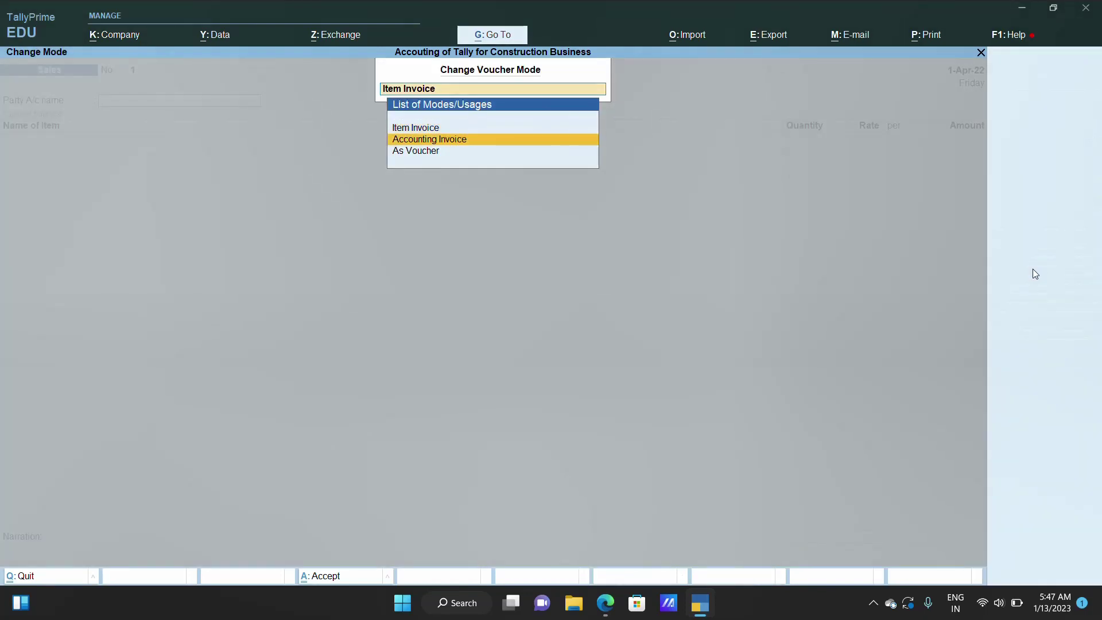
{"action": "key", "text": "Return"}
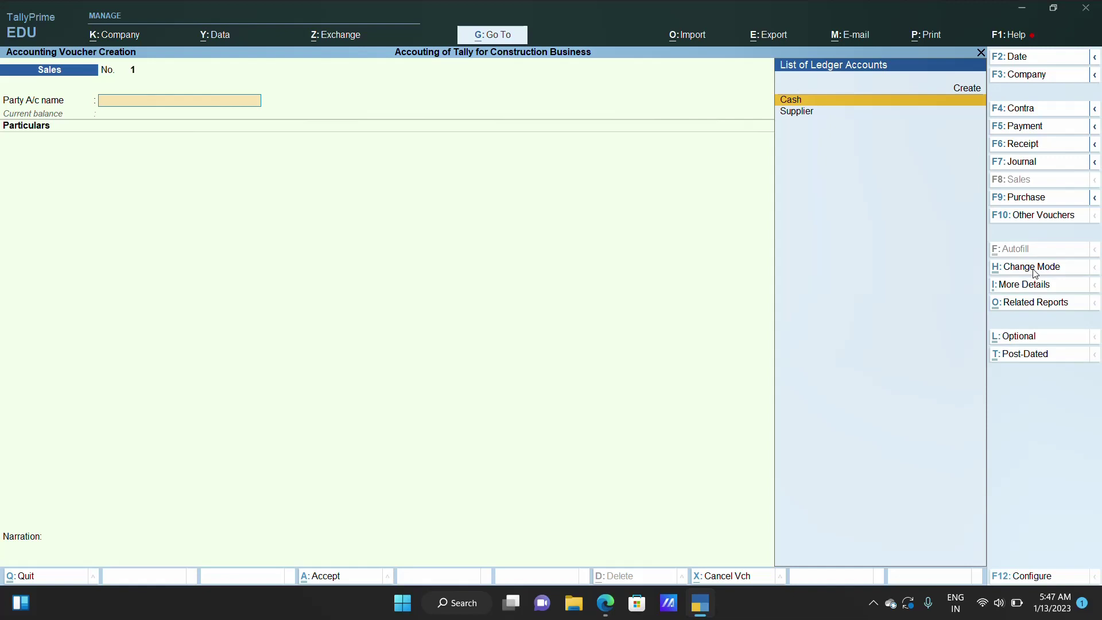
Step: Create a party ledger named Customer under Sundry Debtors for the sales voucher and save it
{"action": "key", "text": "Up"}
{"action": "key", "text": "Return"}
{"action": "type", "text": "Cu"}
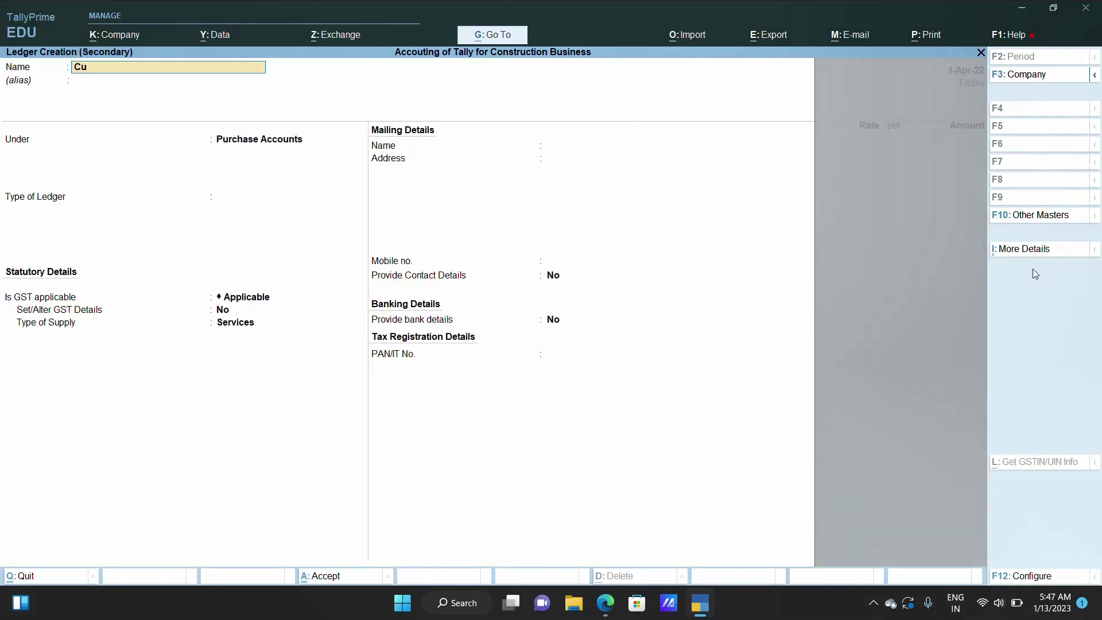
{"action": "type", "text": "stomer"}
{"action": "key", "text": "Return"}
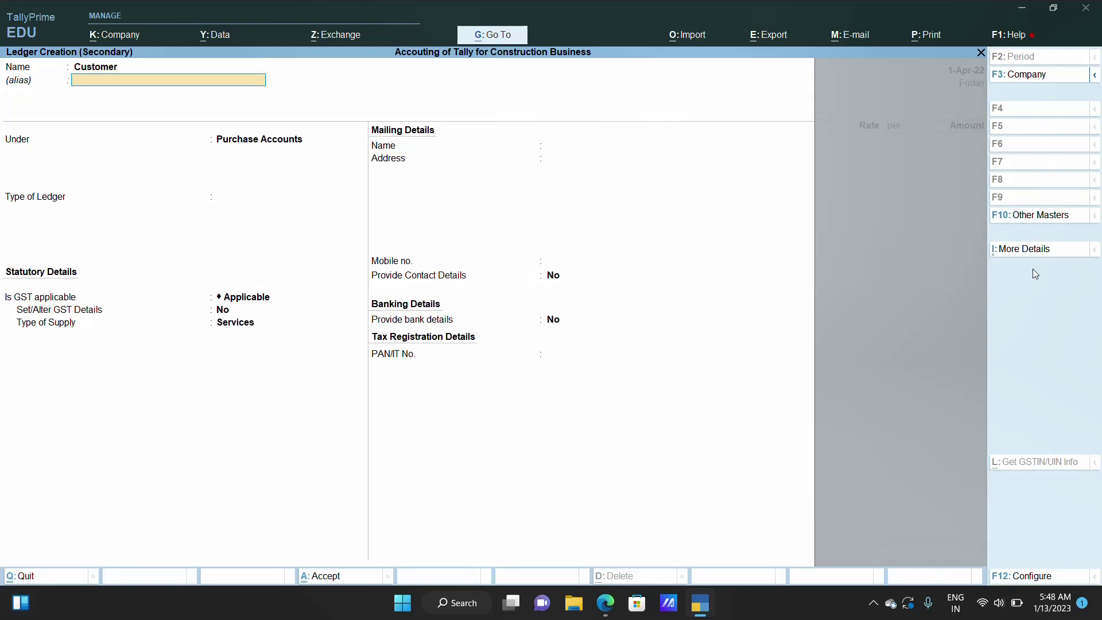
{"action": "type", "text": "Su"}
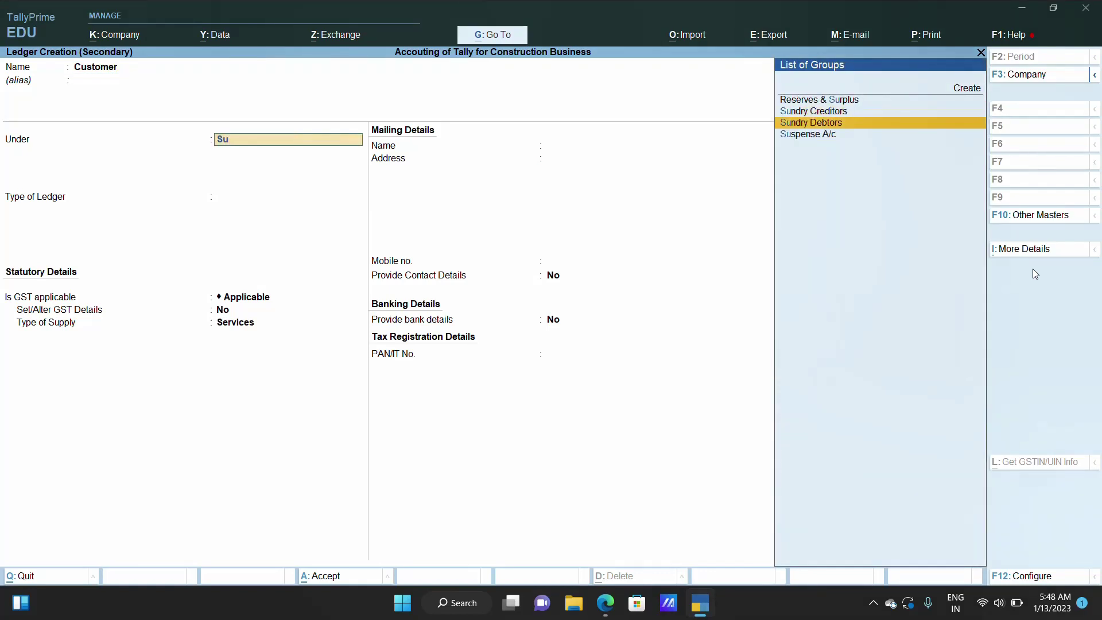
{"action": "key", "text": "Return"}
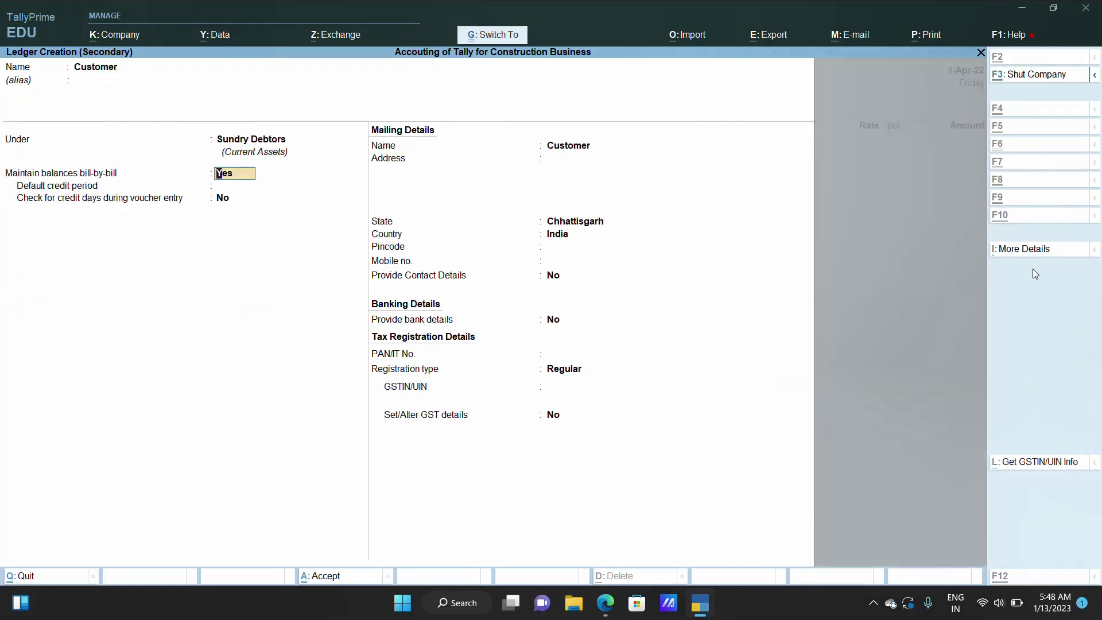
{"action": "key", "text": "ctrl+a"}
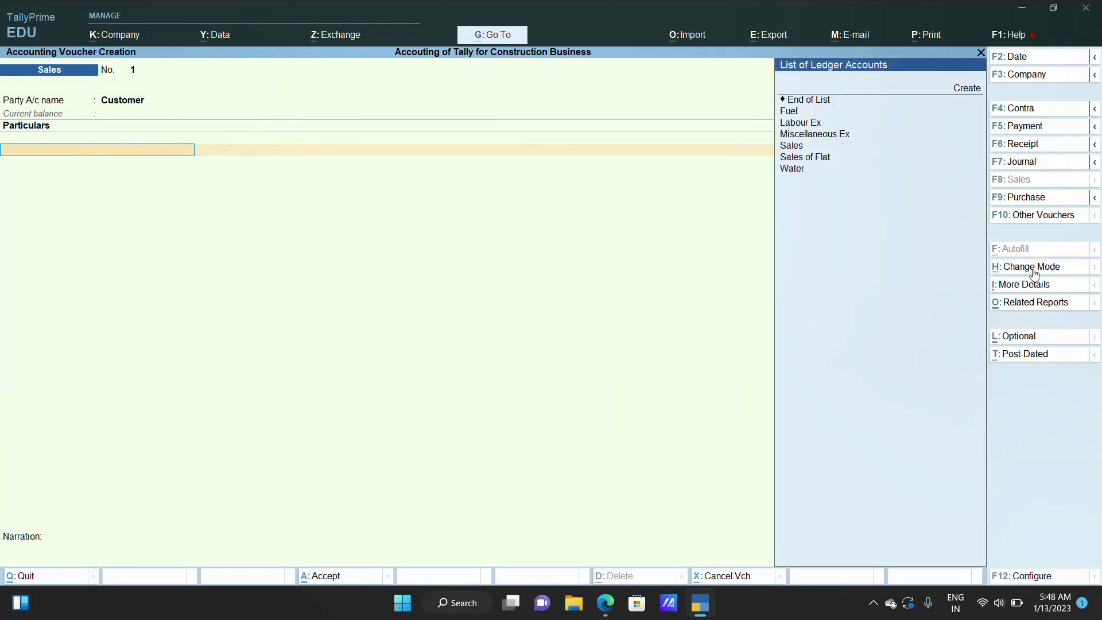
Step: Add the Sales of Flat ledger to the sales voucher with an amount of 60,000
{"action": "key", "text": "Down"}
{"action": "key", "text": "Down"}
{"action": "key", "text": "Down"}
{"action": "key", "text": "Down"}
{"action": "key", "text": "Down"}
{"action": "key", "text": "Down"}
{"action": "key", "text": "Down"}
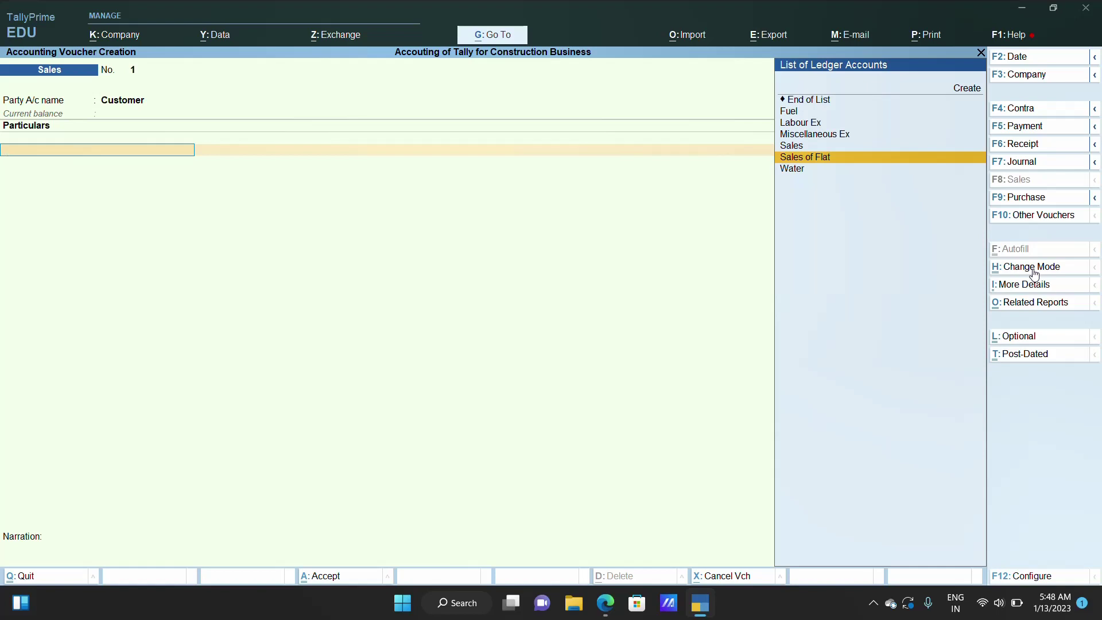
{"action": "key", "text": "Return"}
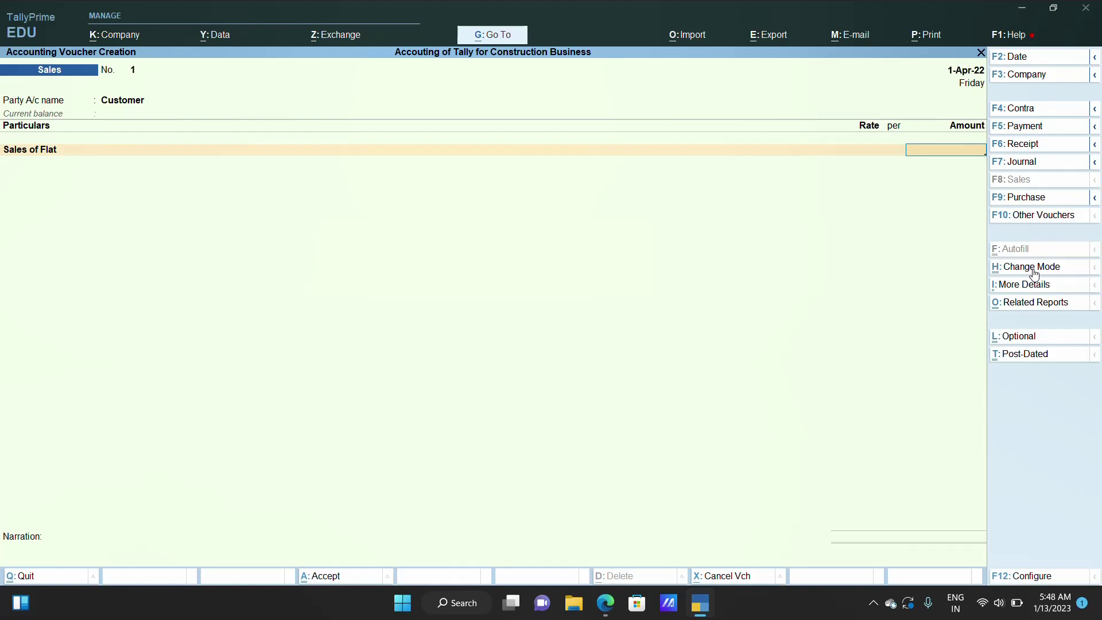
{"action": "type", "text": "60000"}
{"action": "key", "text": "Return"}
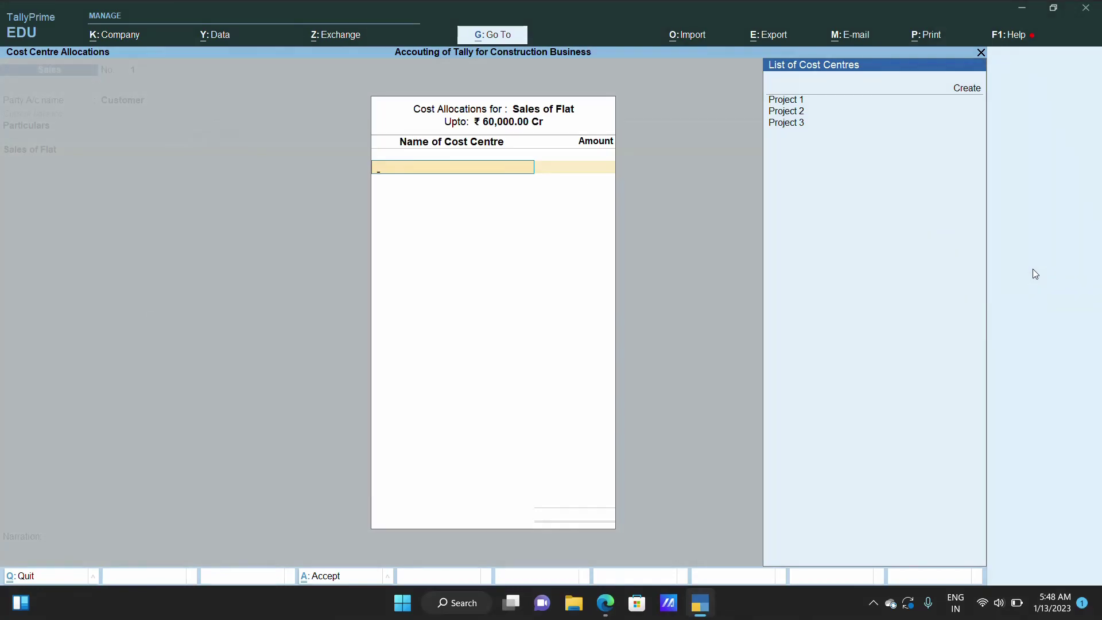
Step: Allocate the full 60,000 flat sale to the Project 1 cost centre
{"action": "key", "text": "Down"}
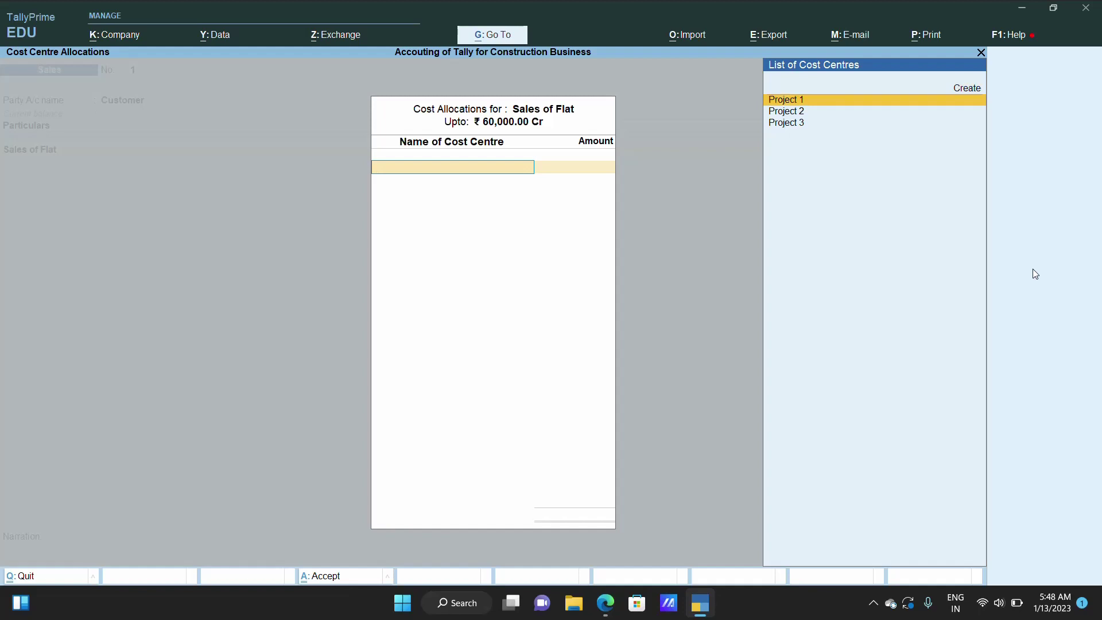
{"action": "key", "text": "Return"}
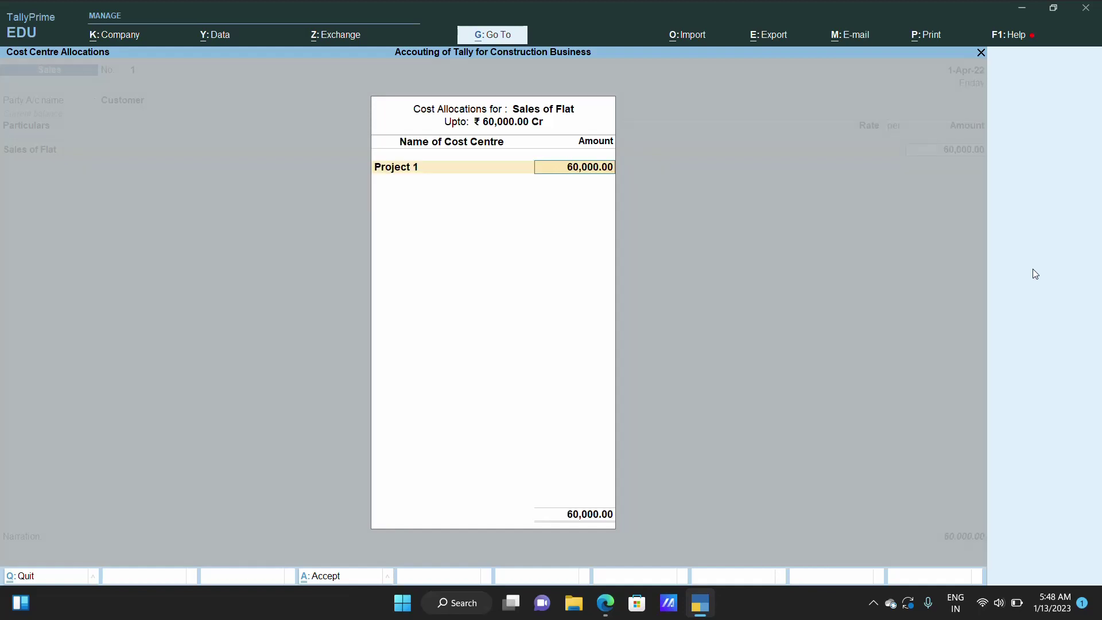
{"action": "key", "text": "Return"}
{"action": "key", "text": "Return"}
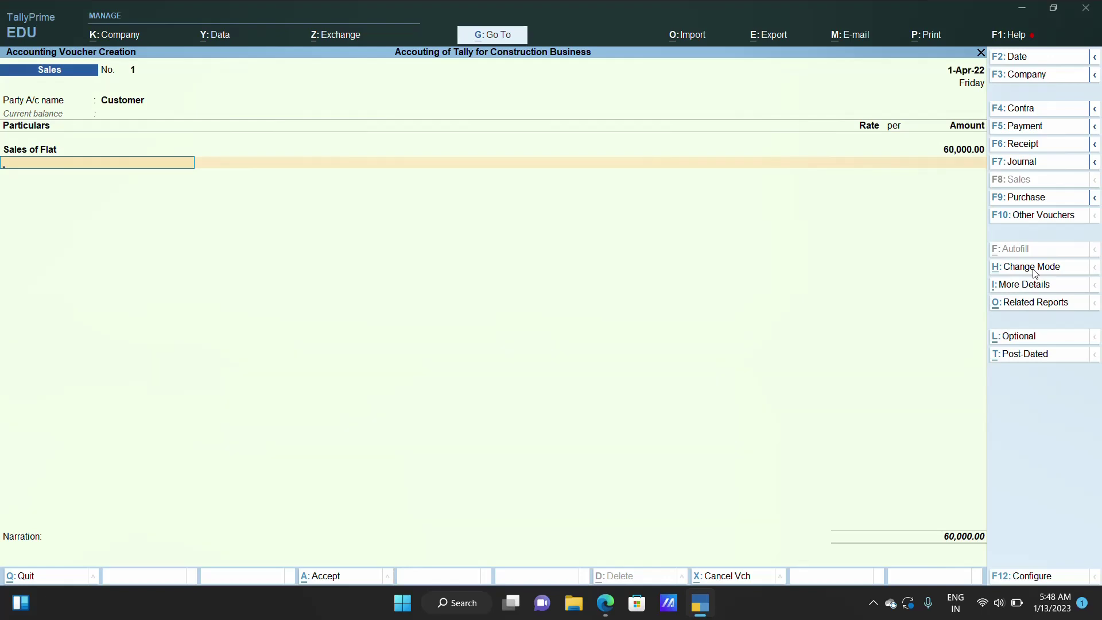
Step: Record the customer's bill as New Ref 1 for 60,000, save the sales voucher and leave voucher entry
{"action": "key", "text": "Return"}
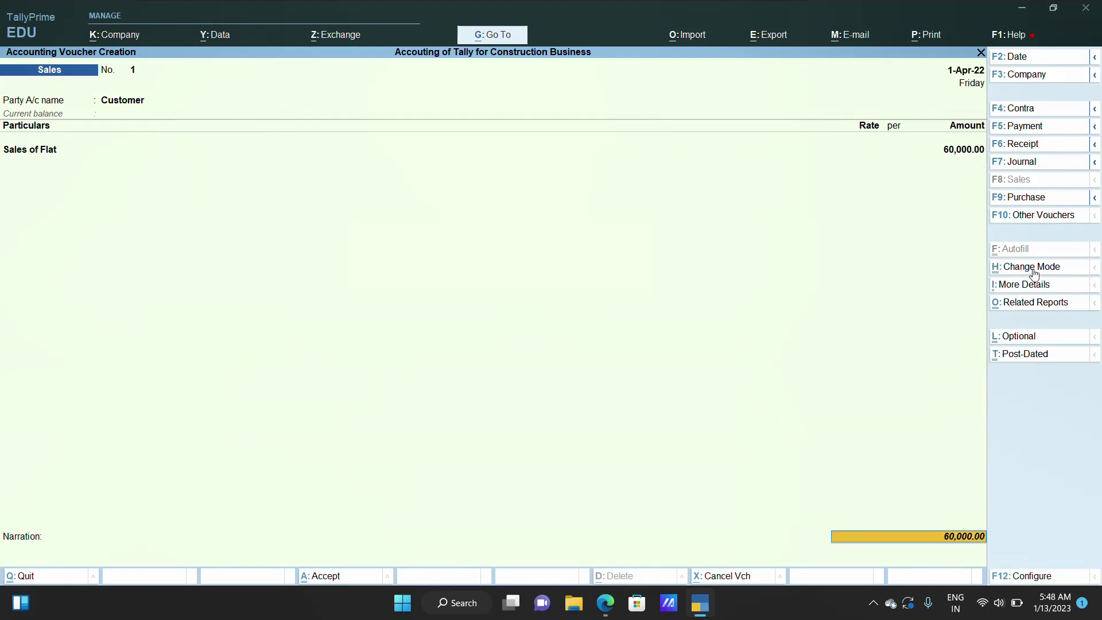
{"action": "key", "text": "Return"}
{"action": "key", "text": "Return"}
{"action": "key", "text": "Return"}
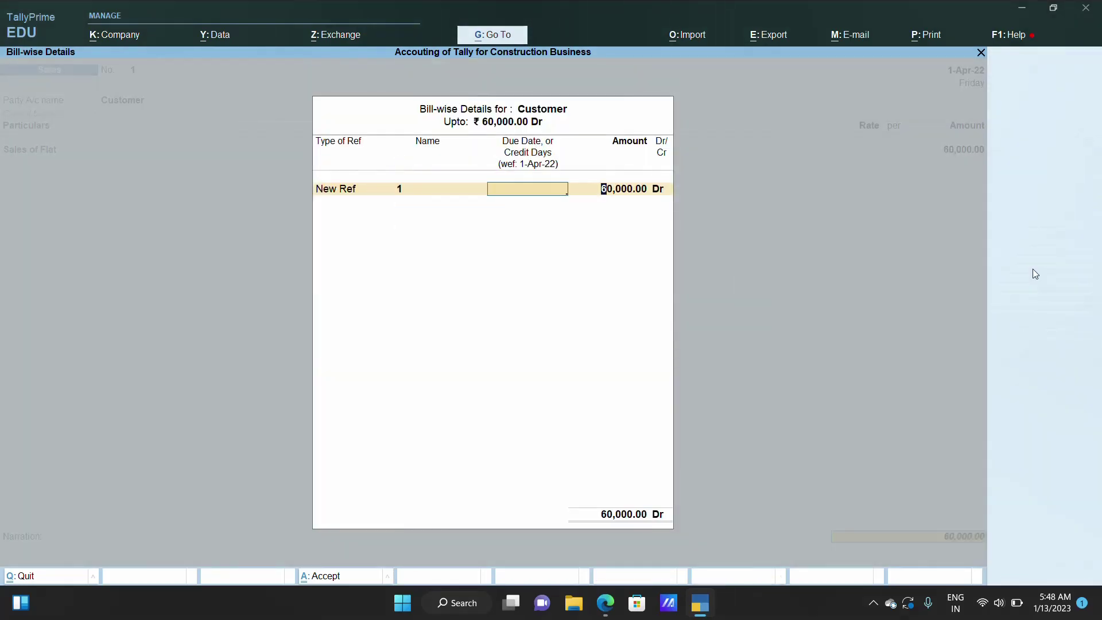
{"action": "key", "text": "Return"}
{"action": "key", "text": "Return"}
{"action": "key", "text": "Return"}
{"action": "key", "text": "Return"}
{"action": "key", "text": "Return"}
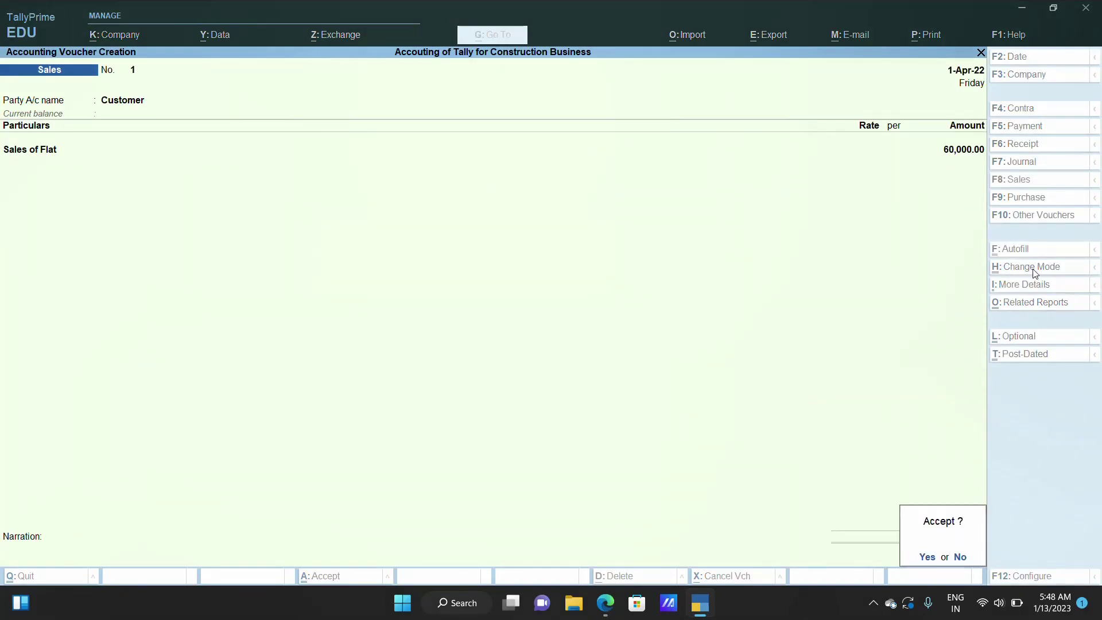
{"action": "key", "text": "Return"}
{"action": "key", "text": "Escape"}
{"action": "key", "text": "y"}
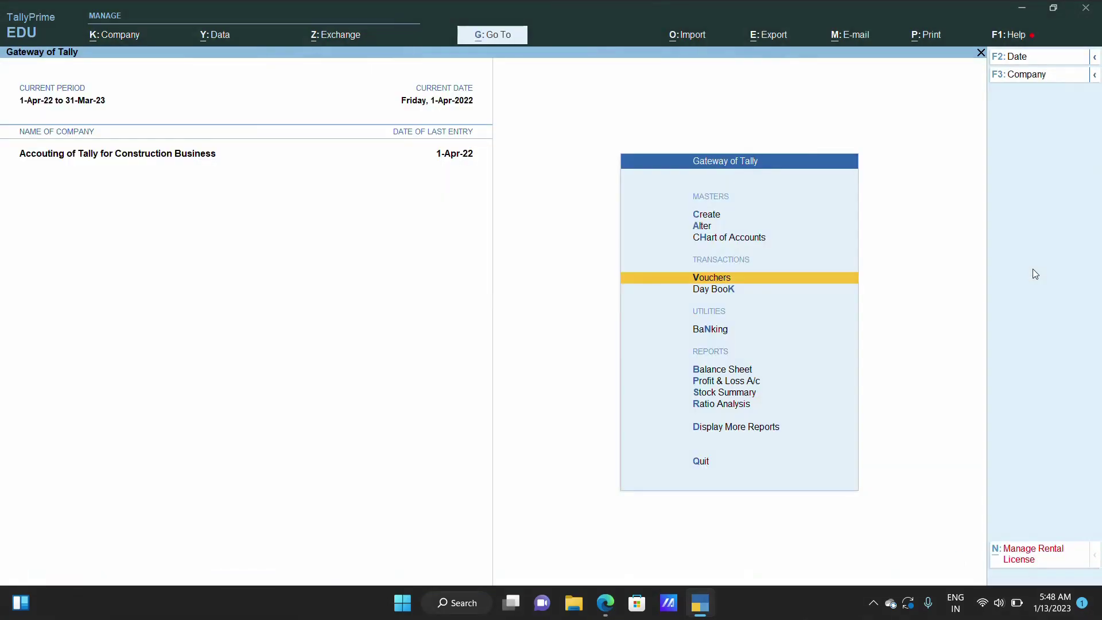
Step: Open the Day Book to check the recorded vouchers, and return to the Gateway of Tally
{"action": "key", "text": "d"}
{"action": "key", "text": "d"}
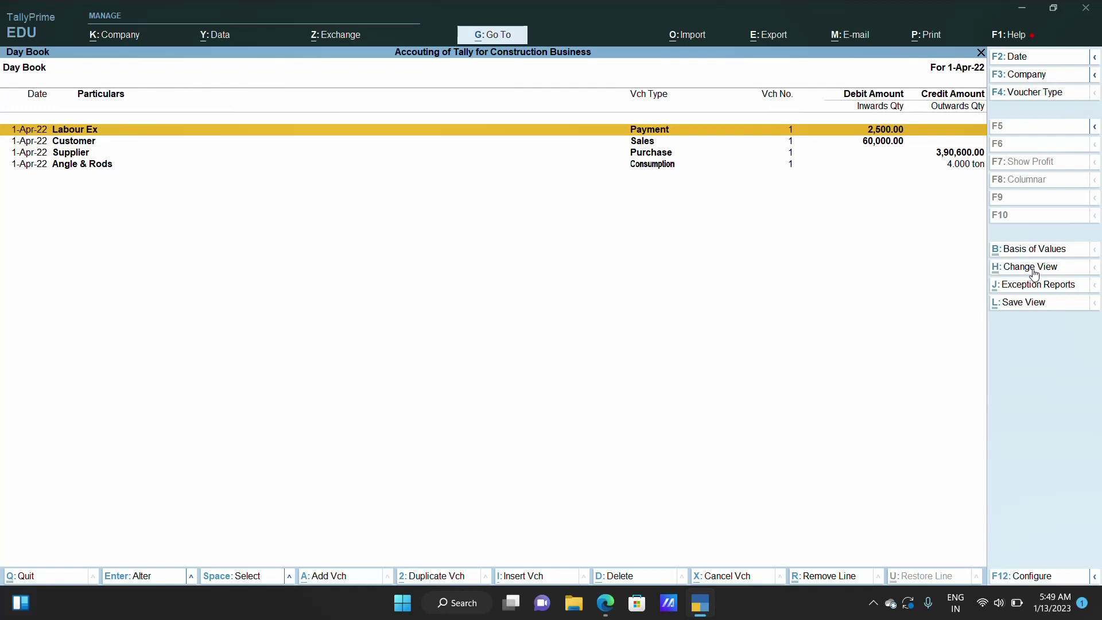
{"action": "key", "text": "Escape"}
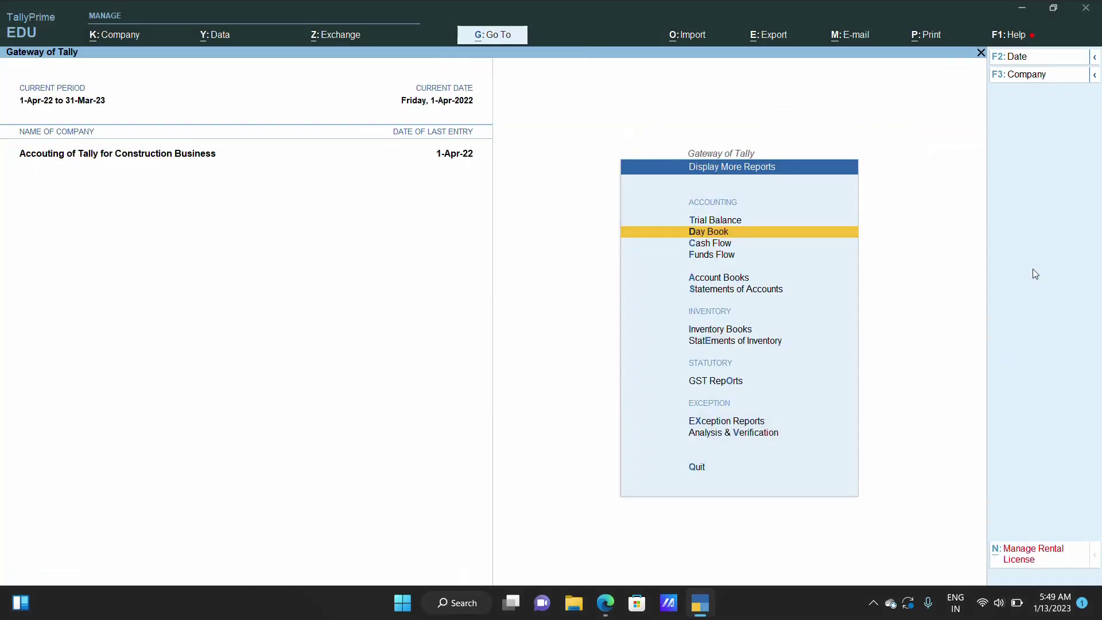
{"action": "key", "text": "Down"}
{"action": "key", "text": "Escape"}
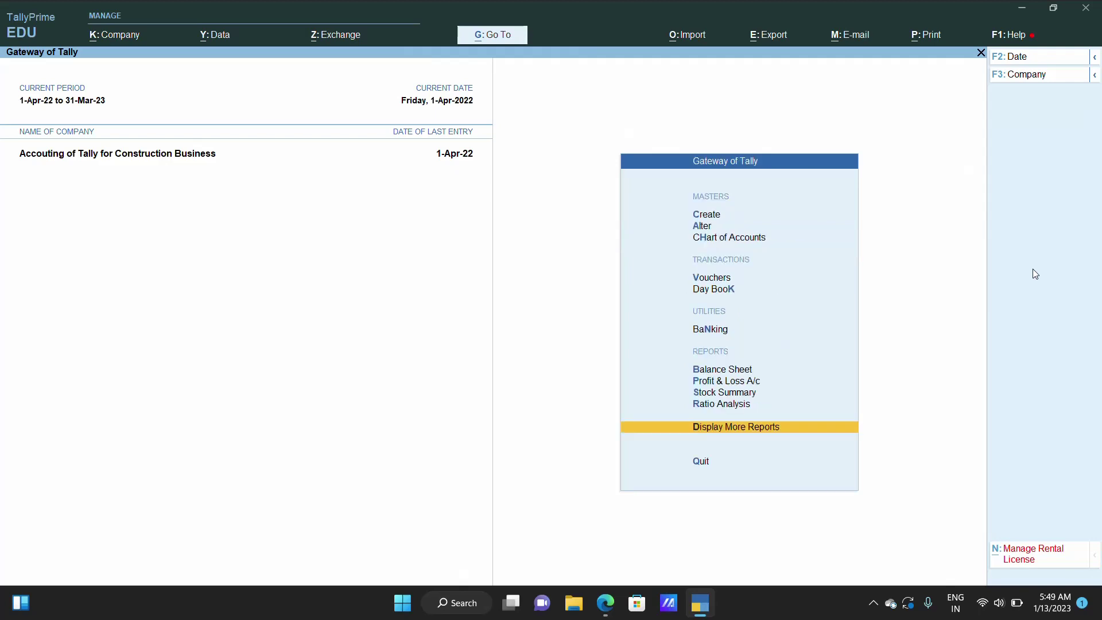
Step: Open the Job Work Analysis report for Project 1
{"action": "key", "text": "Return"}
{"action": "key", "text": "Down"}
{"action": "key", "text": "Down"}
{"action": "key", "text": "Down"}
{"action": "key", "text": "Down"}
{"action": "key", "text": "Down"}
{"action": "key", "text": "Down"}
{"action": "key", "text": "Down"}
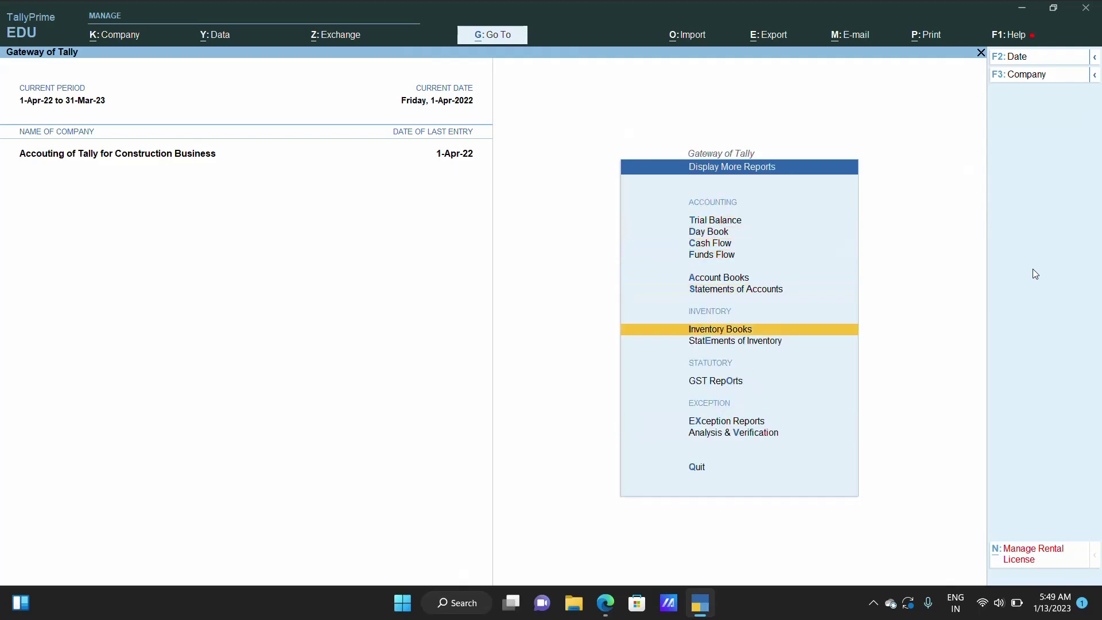
{"action": "key", "text": "Return"}
{"action": "key", "text": "Down"}
{"action": "key", "text": "Down"}
{"action": "key", "text": "Down"}
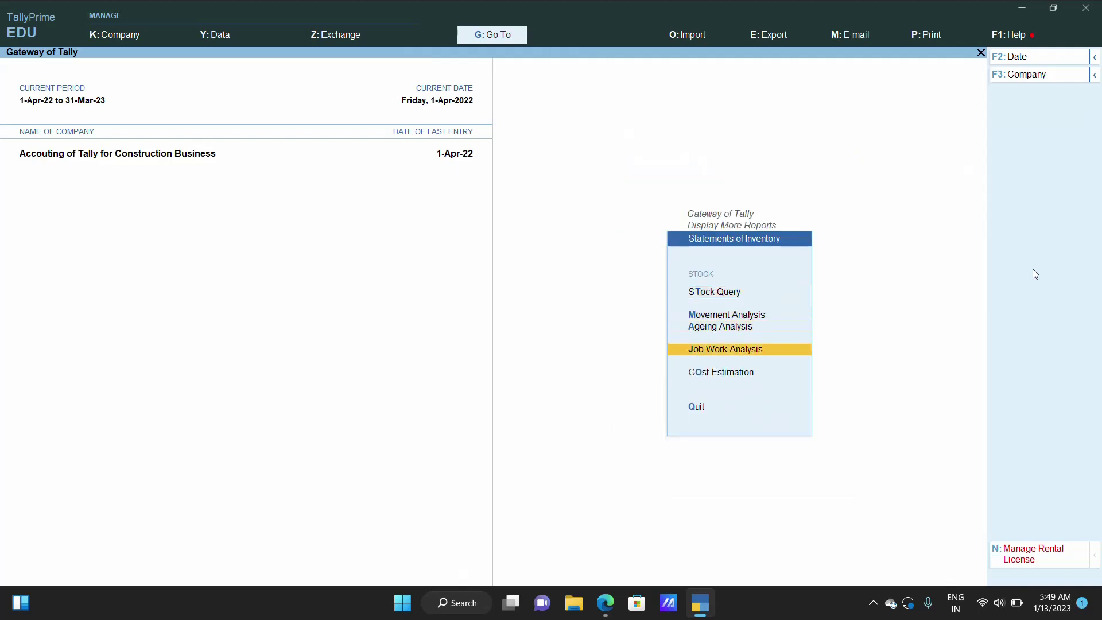
{"action": "key", "text": "Return"}
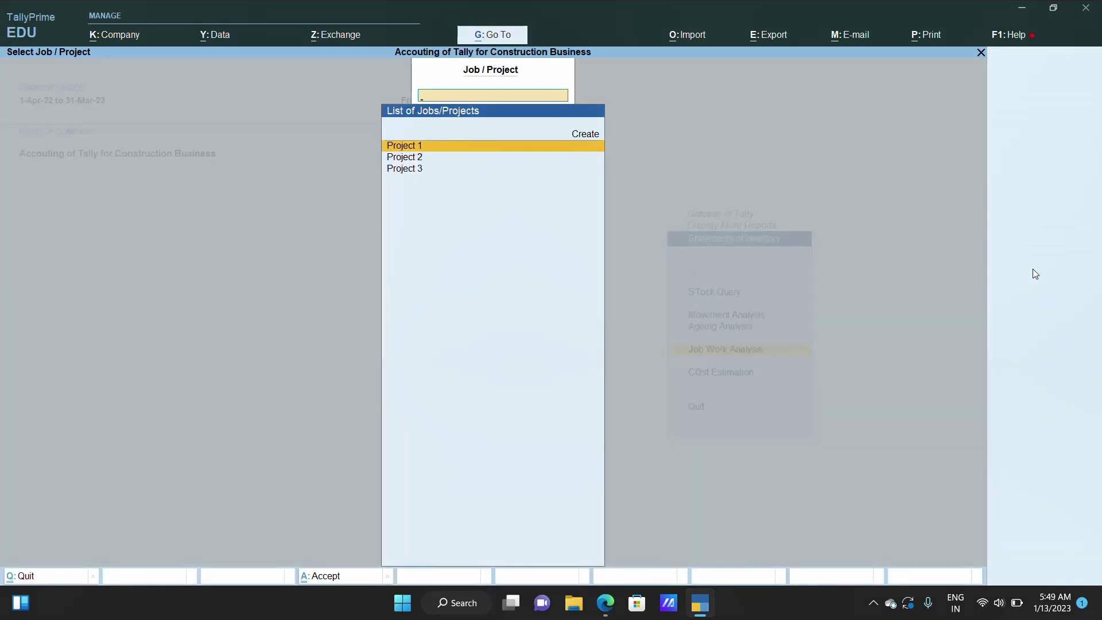
{"action": "key", "text": "Return"}
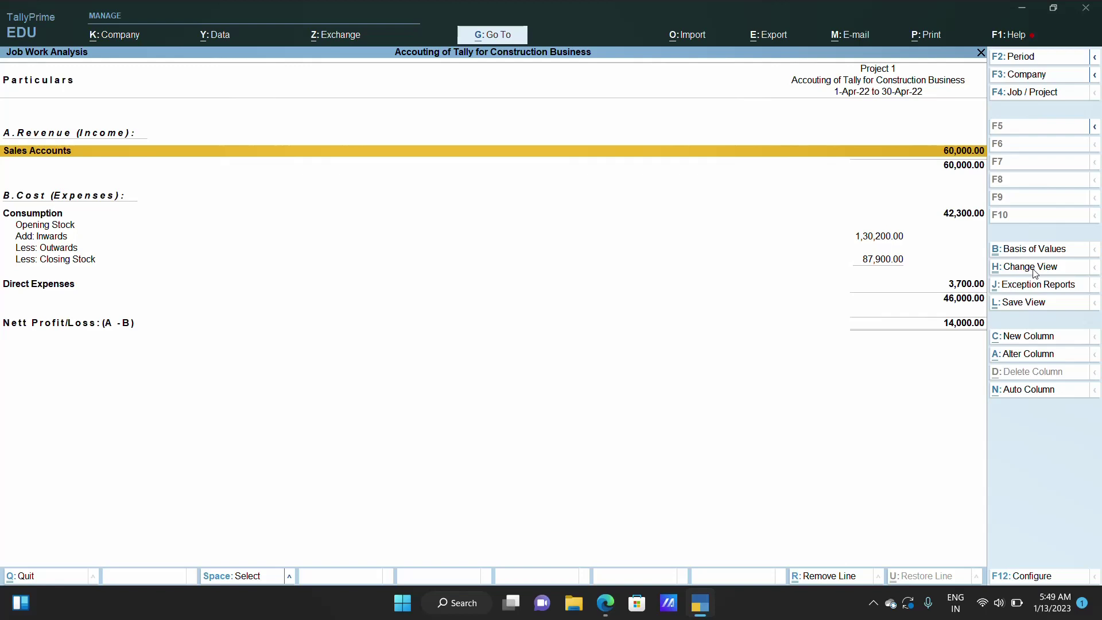
Step: Review the Sales Accounts, Consumption and Direct Expenses lines of Project 1 against its net profit
{"action": "key", "text": "Down"}
{"action": "key", "text": "Down"}
{"action": "key", "text": "Down"}
{"action": "key", "text": "Down"}
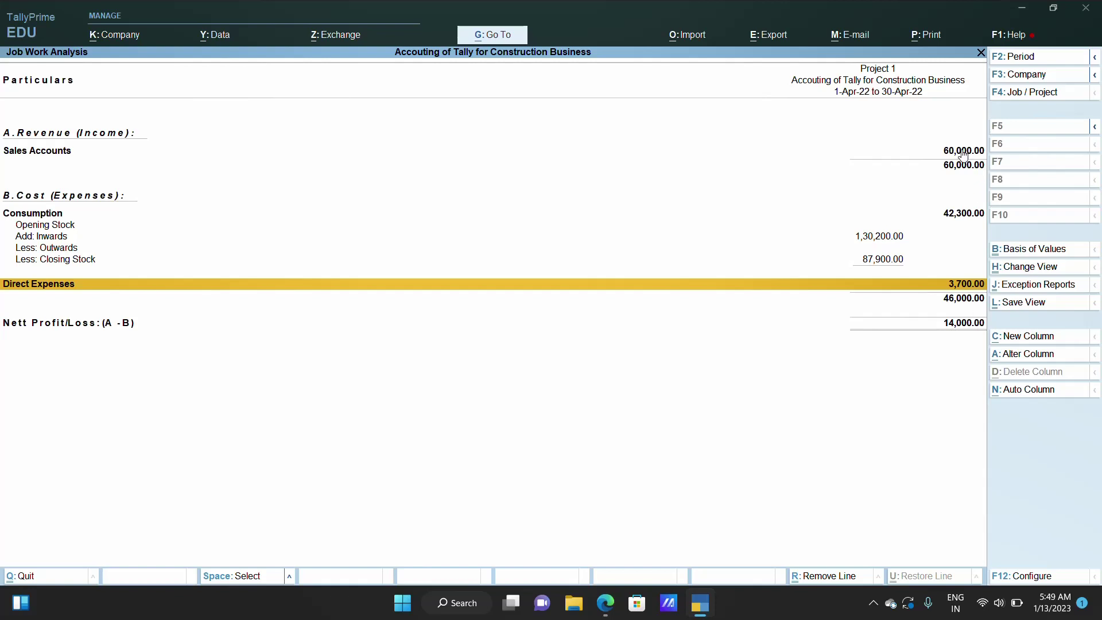
{"action": "key", "text": "Up"}
{"action": "key", "text": "Up"}
{"action": "key", "text": "Up"}
{"action": "key", "text": "Up"}
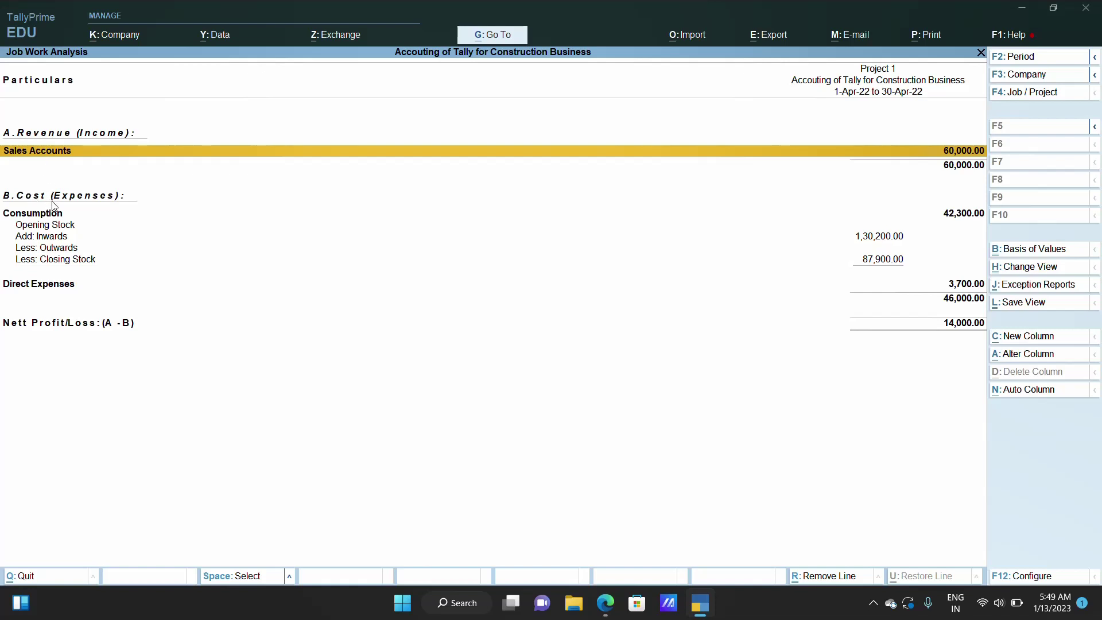
{"action": "key", "text": "Down"}
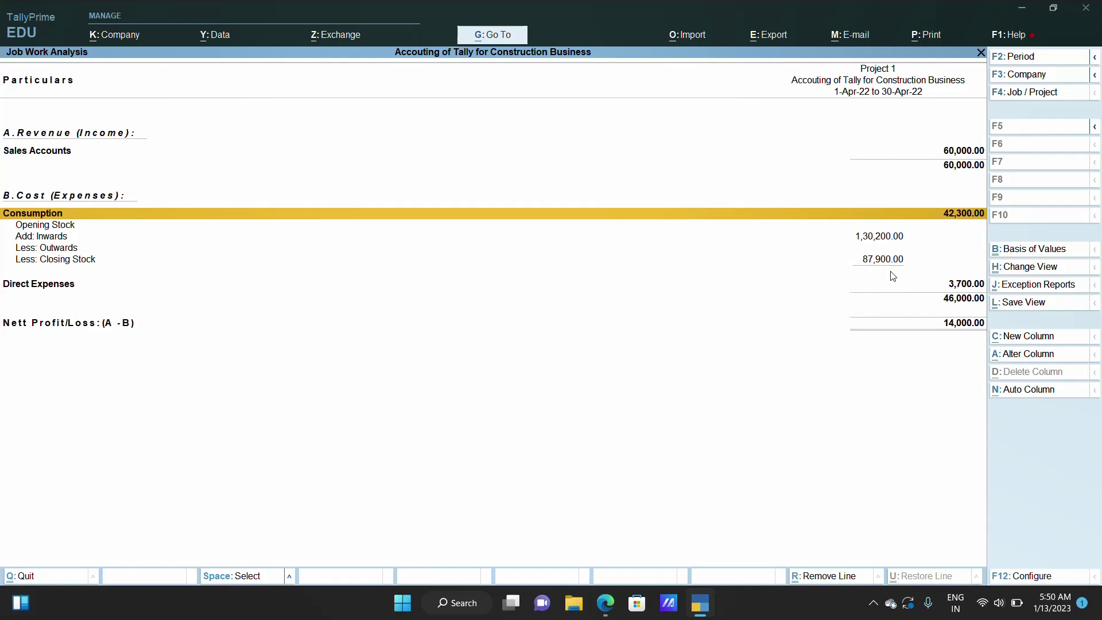
Step: Expand the Job Work Analysis to the detailed view and go through its breakdown down to the Water expense
{"action": "key", "text": "alt"}
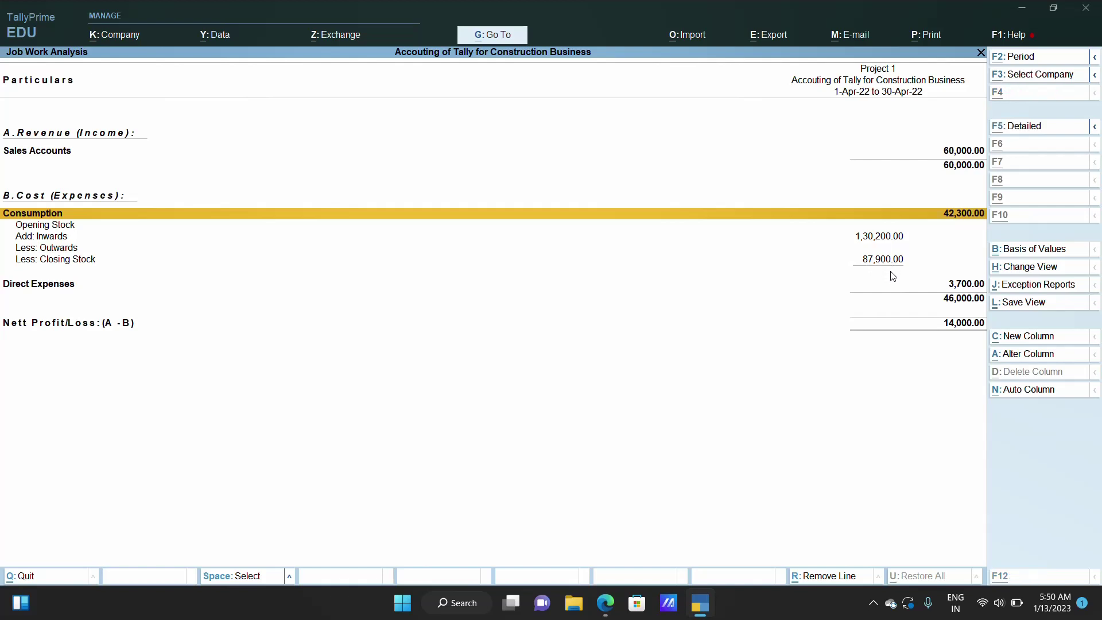
{"action": "key", "text": "alt+F5"}
{"action": "key", "text": "Down"}
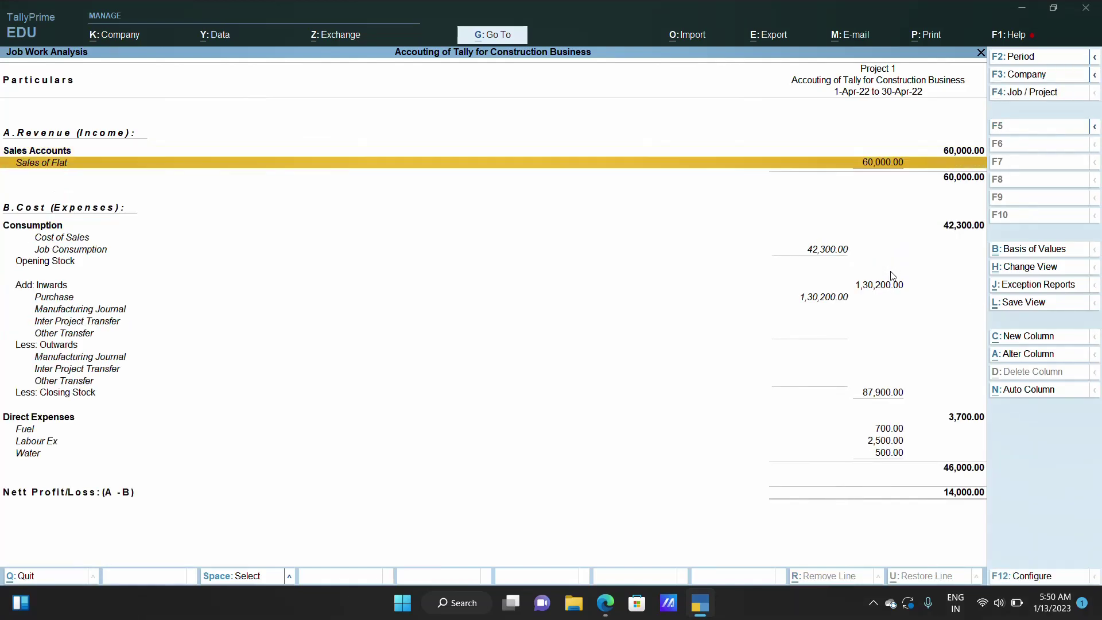
{"action": "key", "text": "Down"}
{"action": "key", "text": "Down"}
{"action": "key", "text": "Down"}
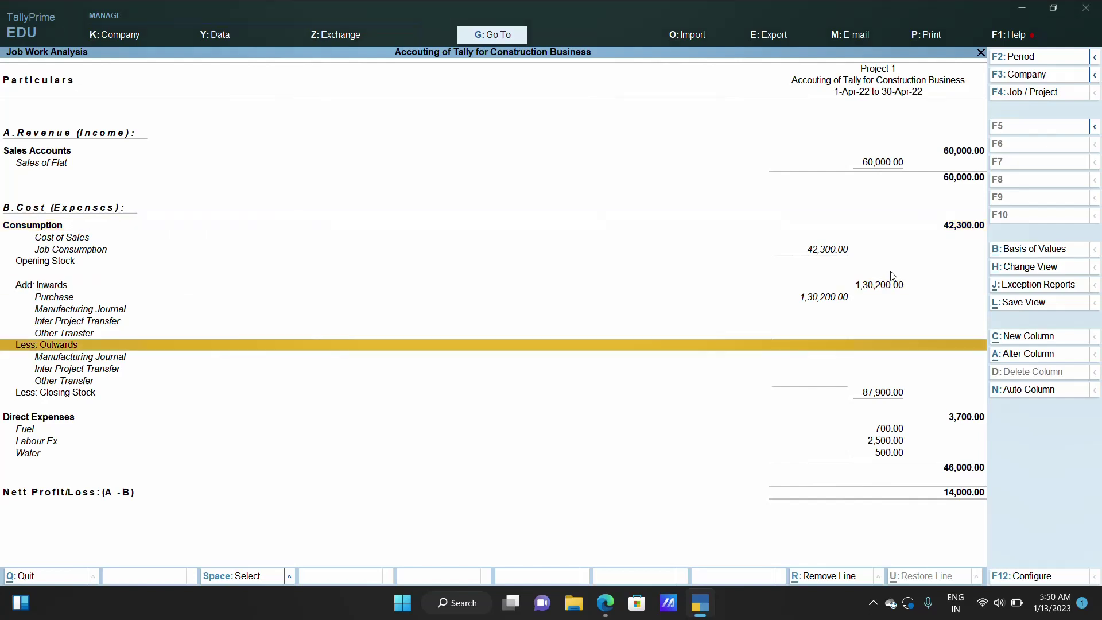
{"action": "key", "text": "Down"}
{"action": "key", "text": "Down"}
{"action": "key", "text": "Down"}
{"action": "key", "text": "Down"}
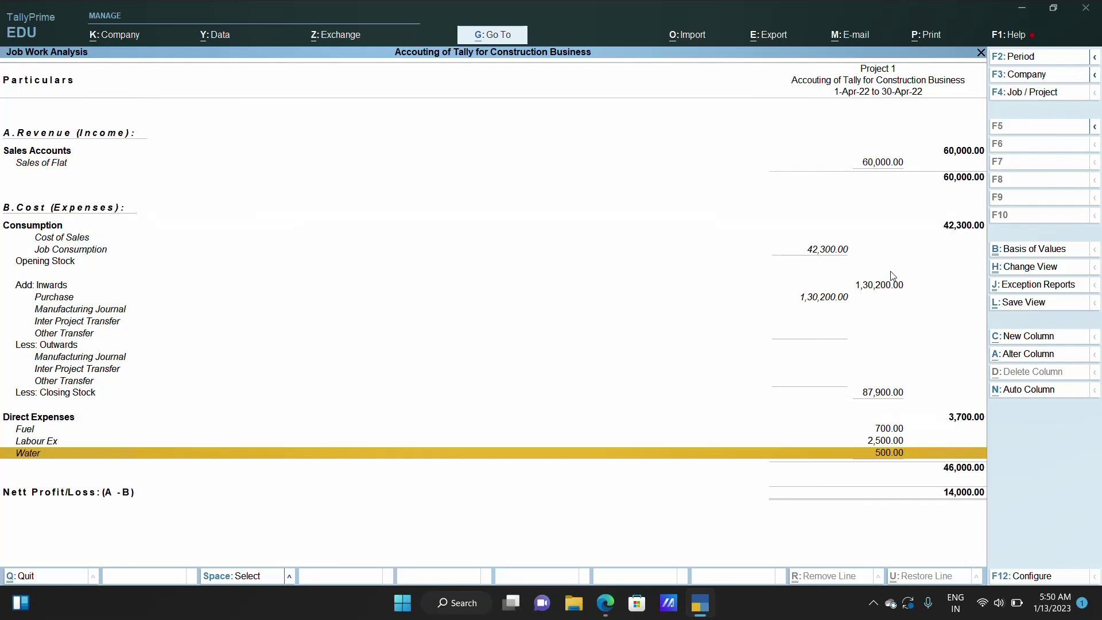
Step: Close the Job Work Analysis and return to the Gateway of Tally
{"action": "key", "text": "Escape"}
{"action": "key", "text": "Escape"}
{"action": "key", "text": "Escape"}
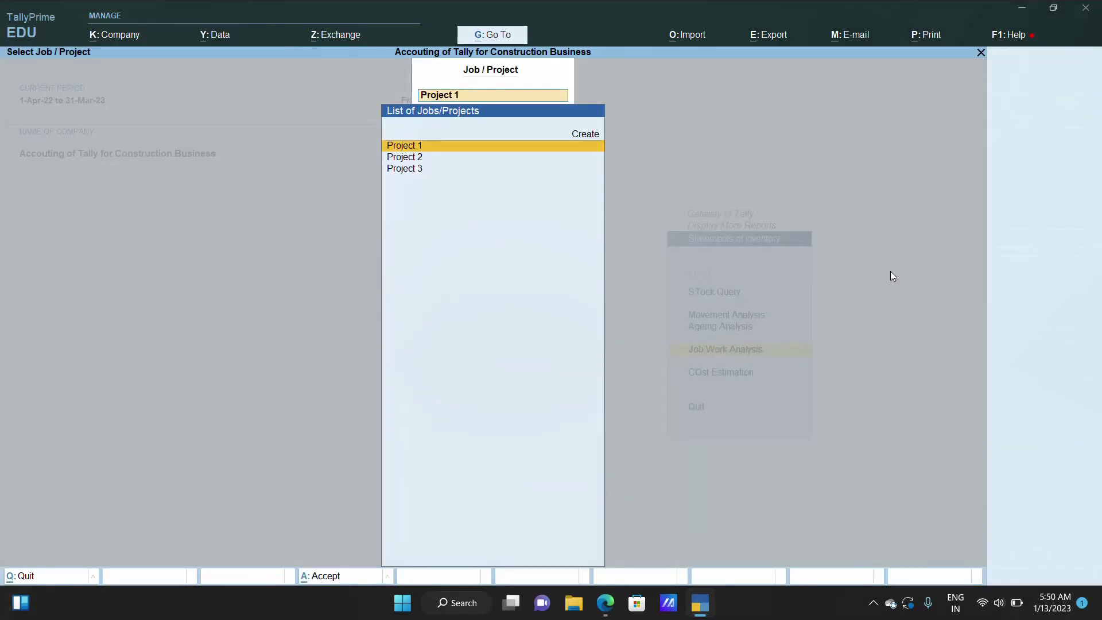
{"action": "key", "text": "Escape"}
{"action": "key", "text": "Escape"}
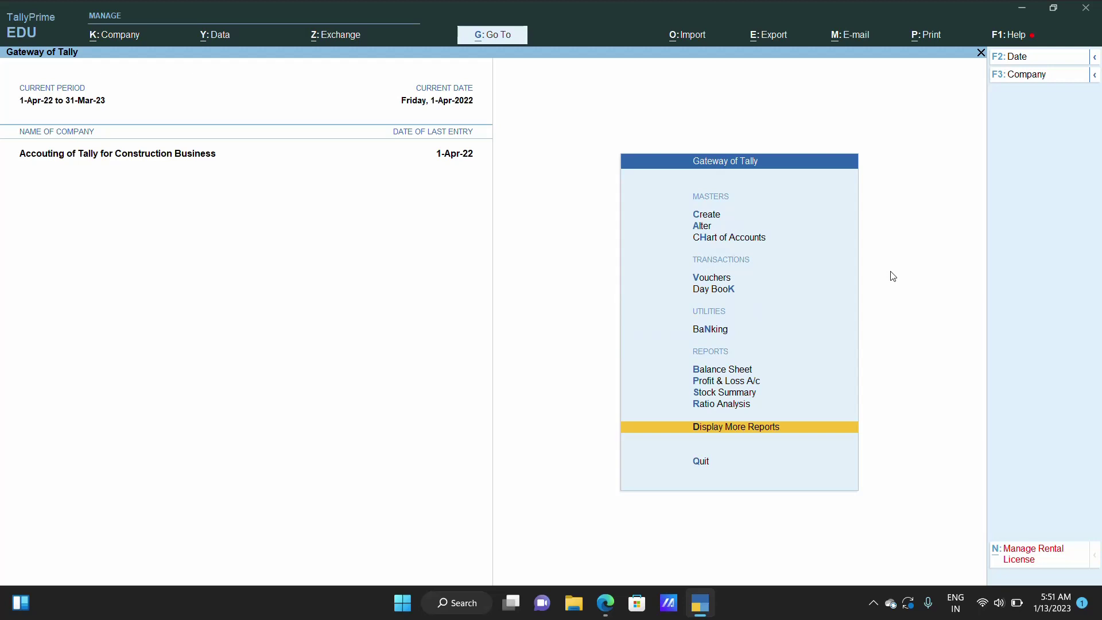
{"action": "key", "text": "ctrl"}
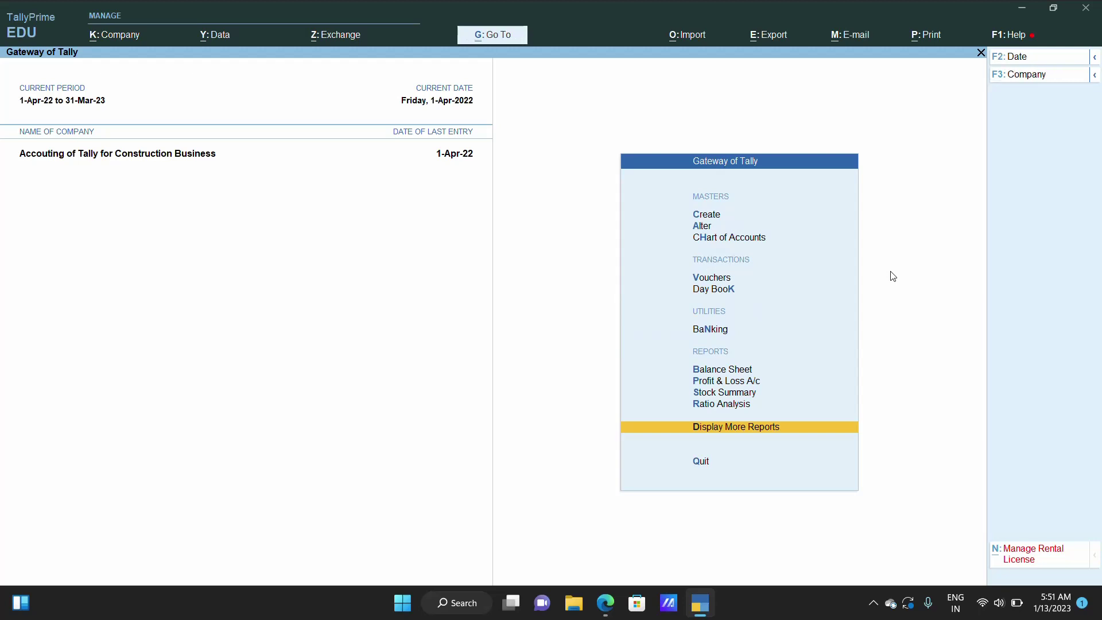